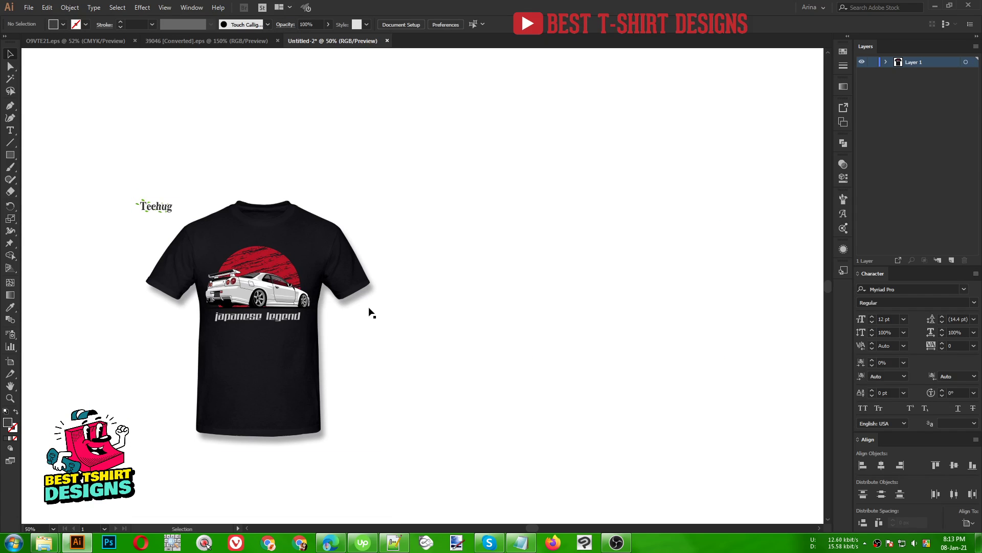
Step: Zoom out, drag the T-shirt reference image off the artboard and reselect it for removal
scroll(431, 304, "down", 2)
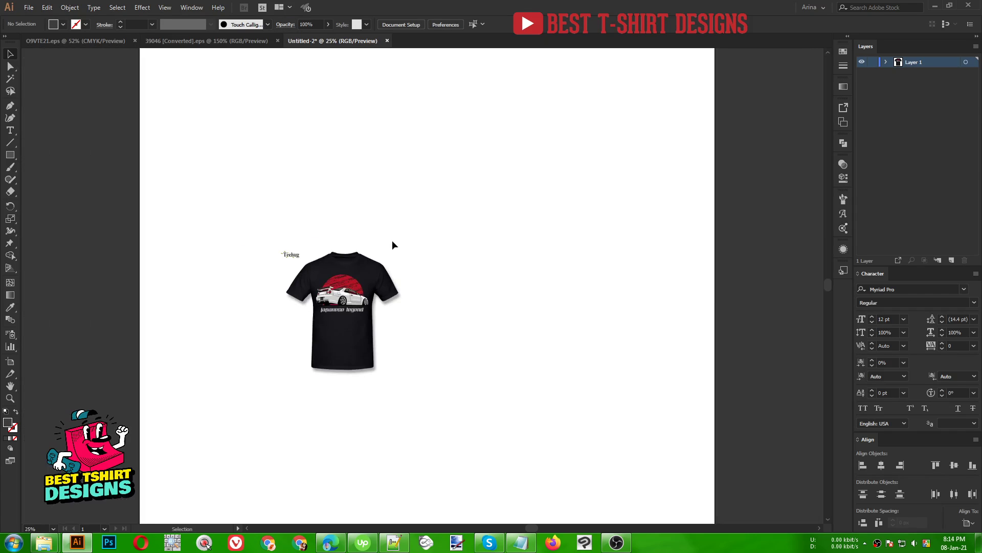
scroll(263, 187, "down", 1)
left_click_drag(247, 173, 382, 339)
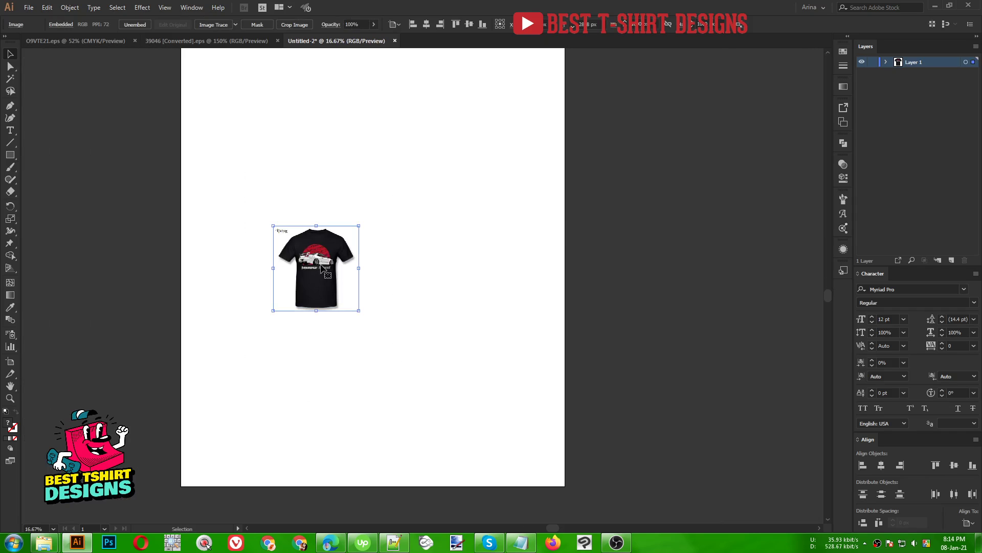
left_click_drag(321, 269, 663, 268)
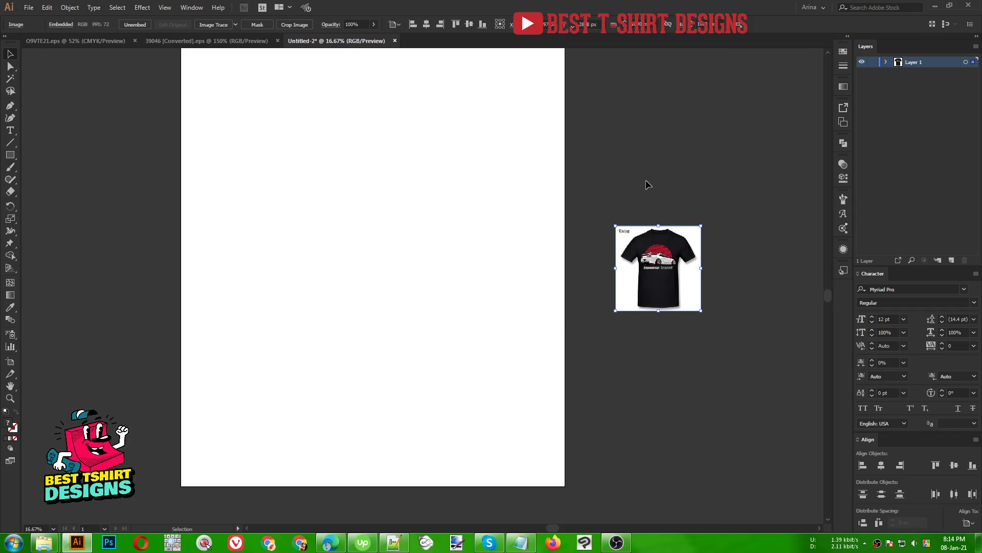
left_click_drag(592, 182, 772, 384)
Step: Delete the T-shirt image, then copy the LA skyline artwork from O9VTE21.eps
key("Delete")
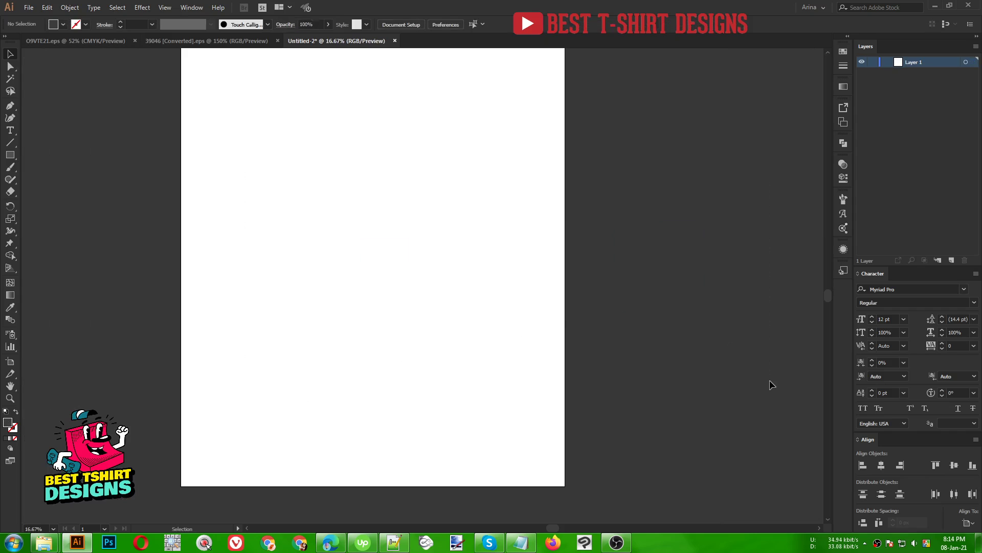
scroll(236, 140, "up", 2, "alt")
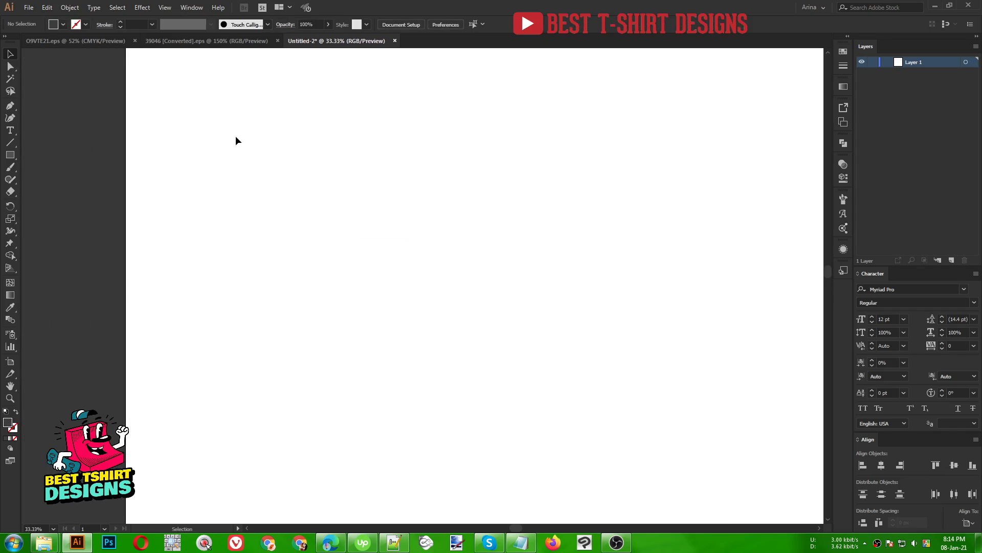
scroll(480, 248, "up", 1, "alt")
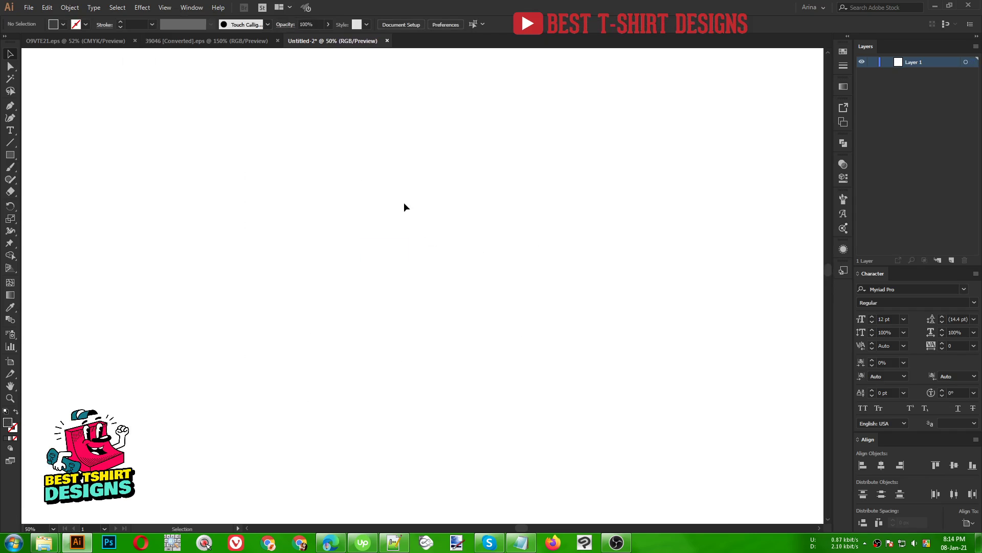
left_click(94, 43)
left_click(276, 226)
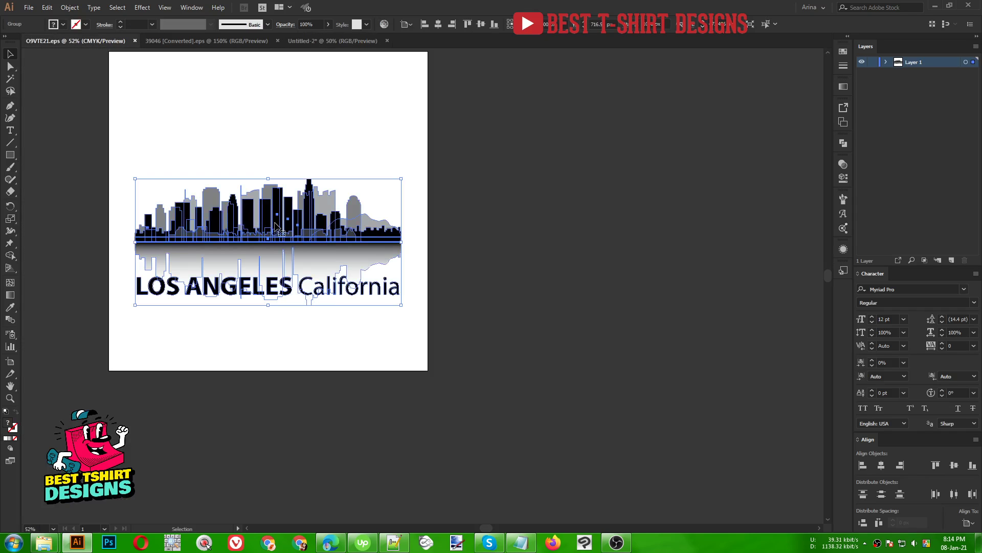
double_click(276, 226)
left_click_drag(186, 153, 327, 215)
key("a")
key("v")
key("ctrl+c")
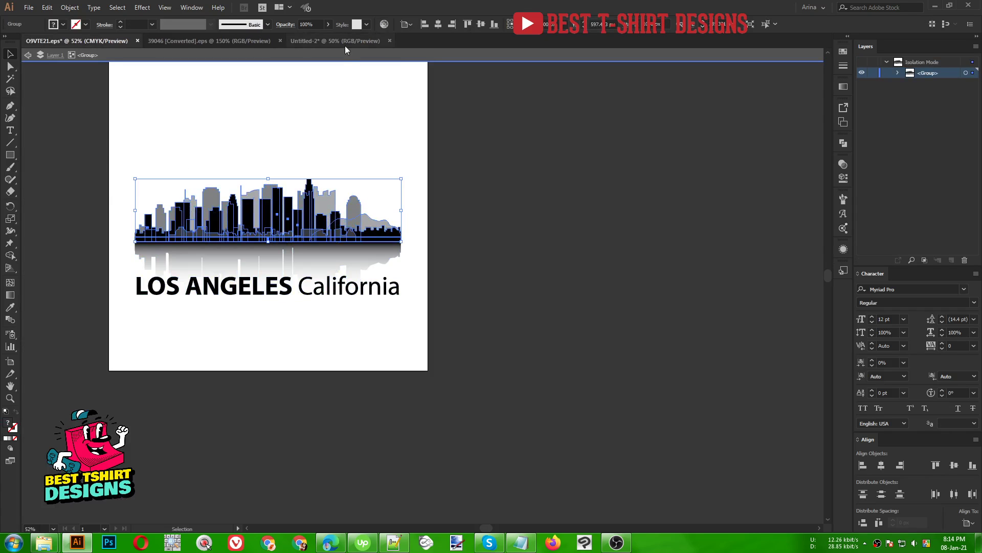
Step: Paste the skyline into Untitled-2 near the artboard centre
left_click(345, 44)
key("ctrl+v")
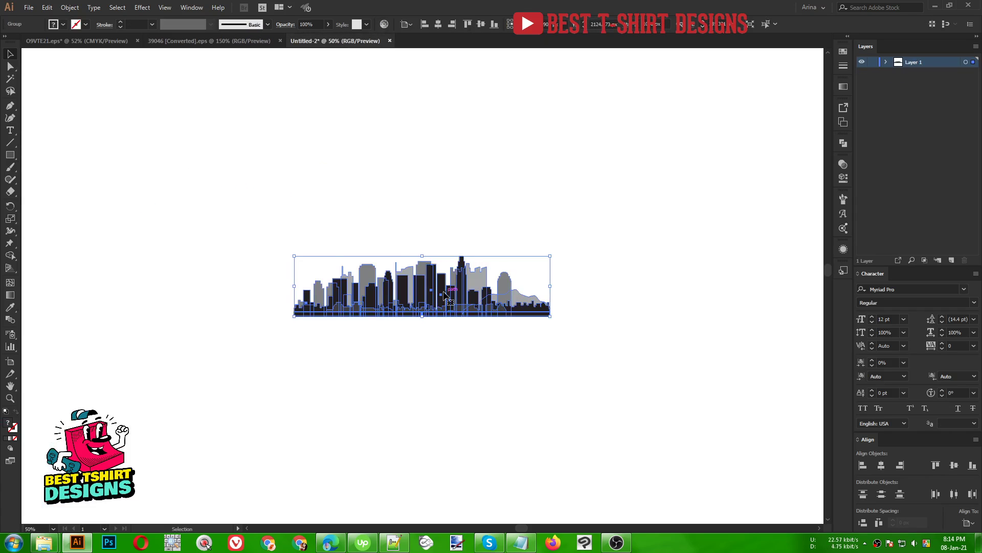
left_click_drag(503, 311, 446, 292)
left_click(195, 58)
Step: Copy the vintage car from 39046 [Converted].eps and paste it into Untitled-2
left_click(207, 41)
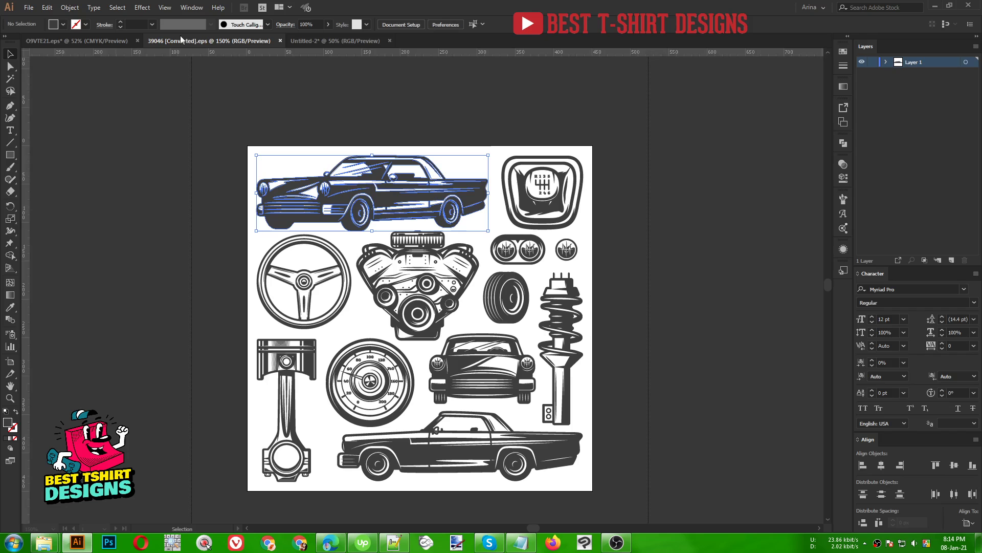
key("a")
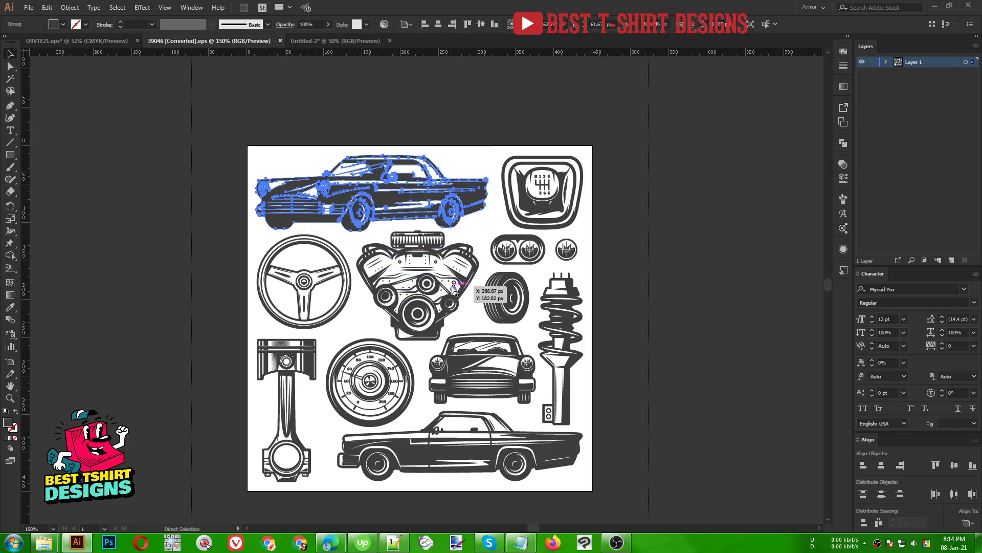
key("v")
key("ctrl+c")
left_click(335, 41)
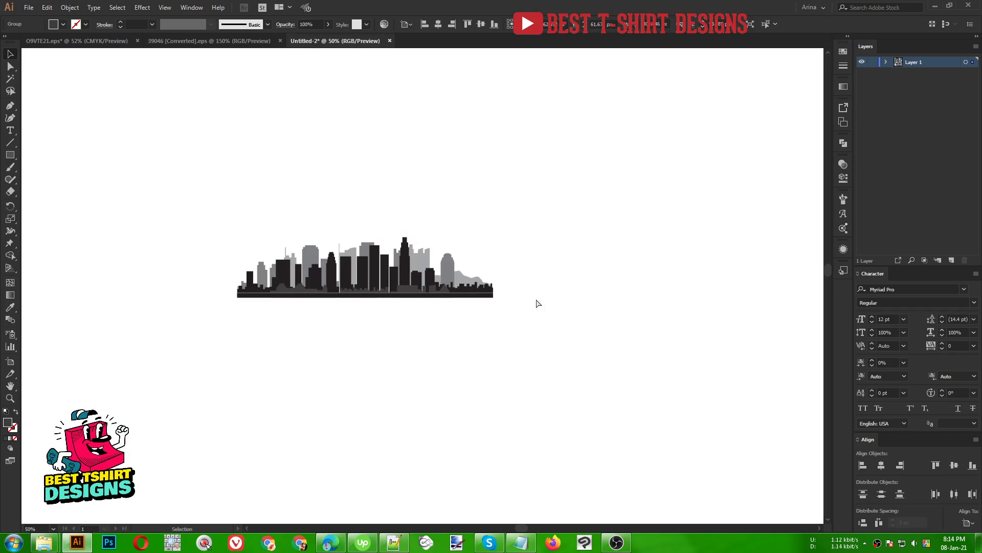
key("ctrl+v")
Step: Scale the car up and place it below the skyline
left_click_drag(460, 293, 680, 321)
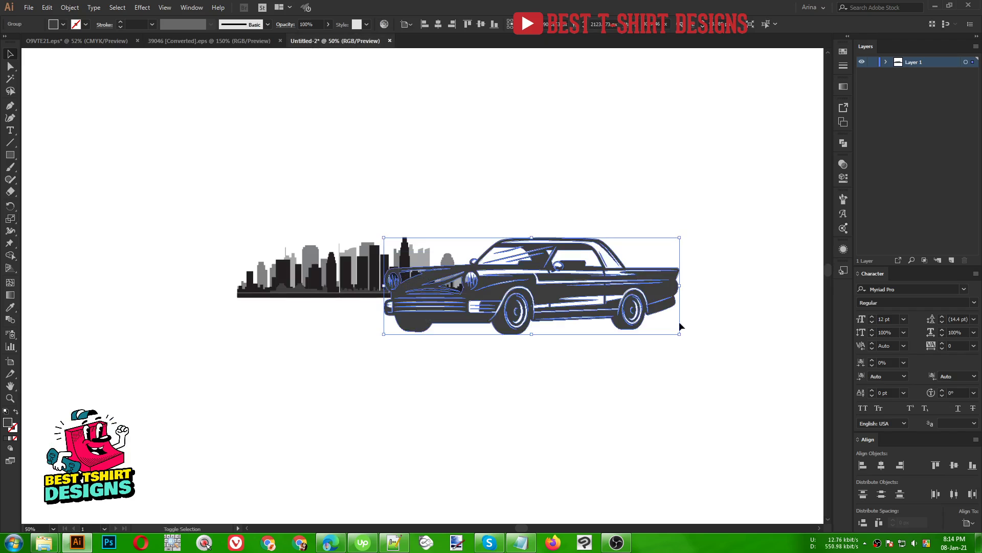
key("ctrl+minus")
key("ctrl+minus")
left_click_drag(522, 281, 454, 342)
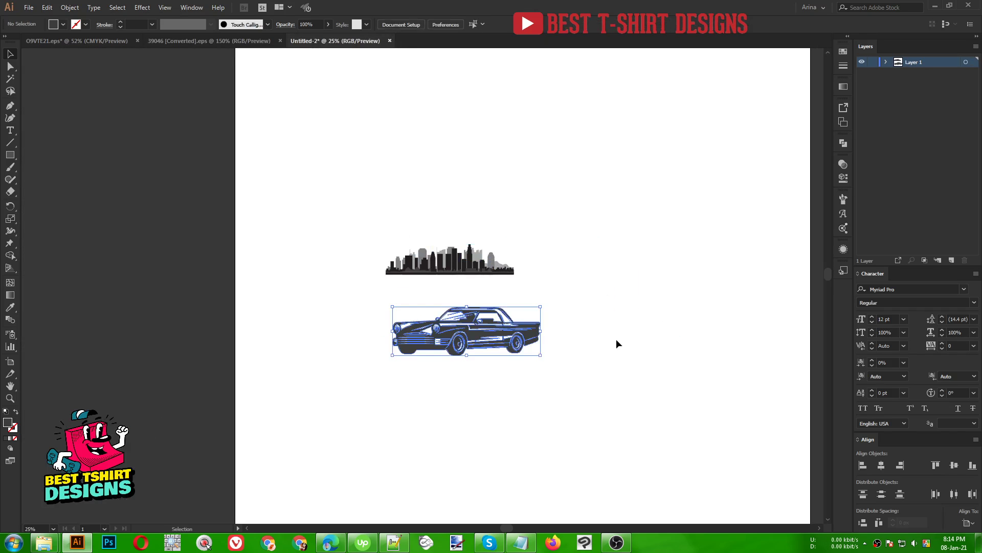
left_click(616, 339)
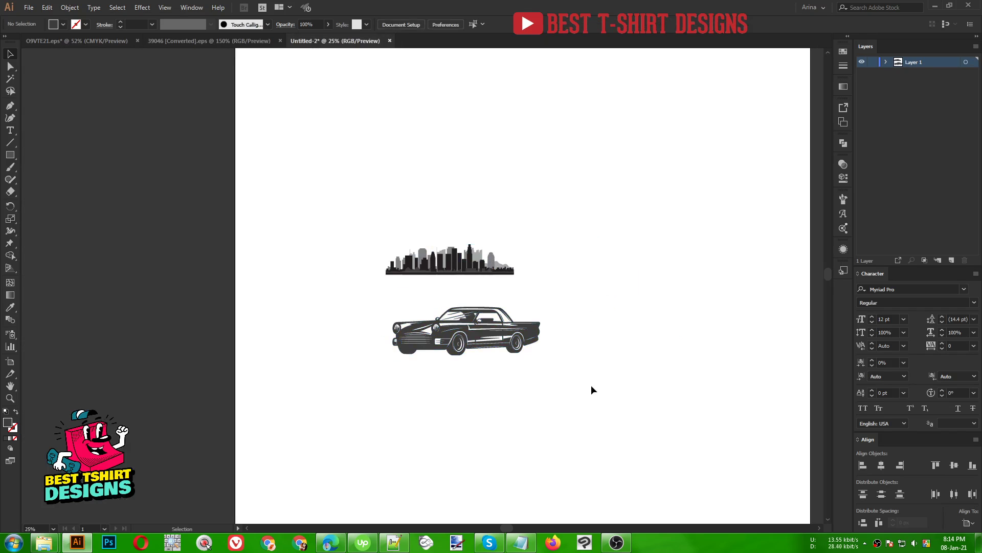
key("F10")
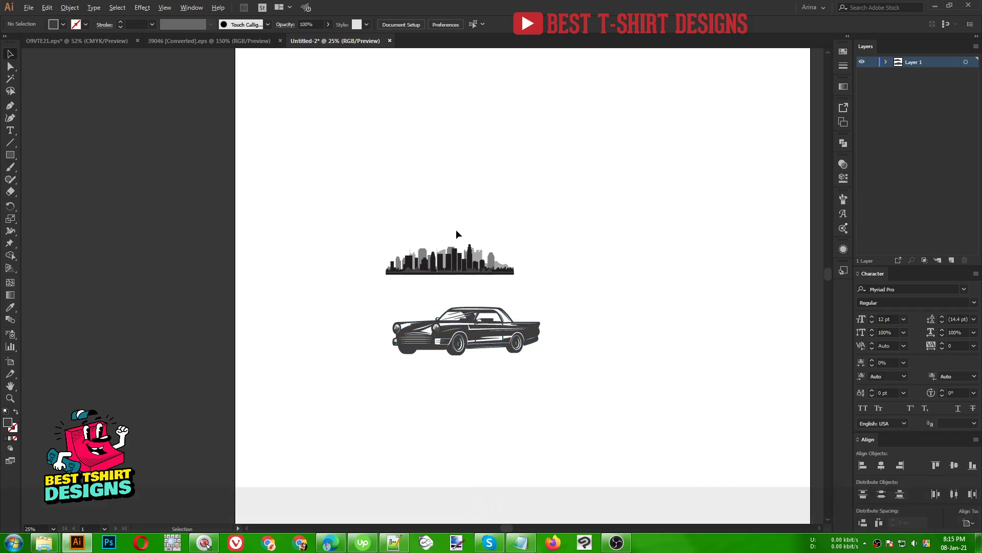
scroll(457, 244, "up", 4)
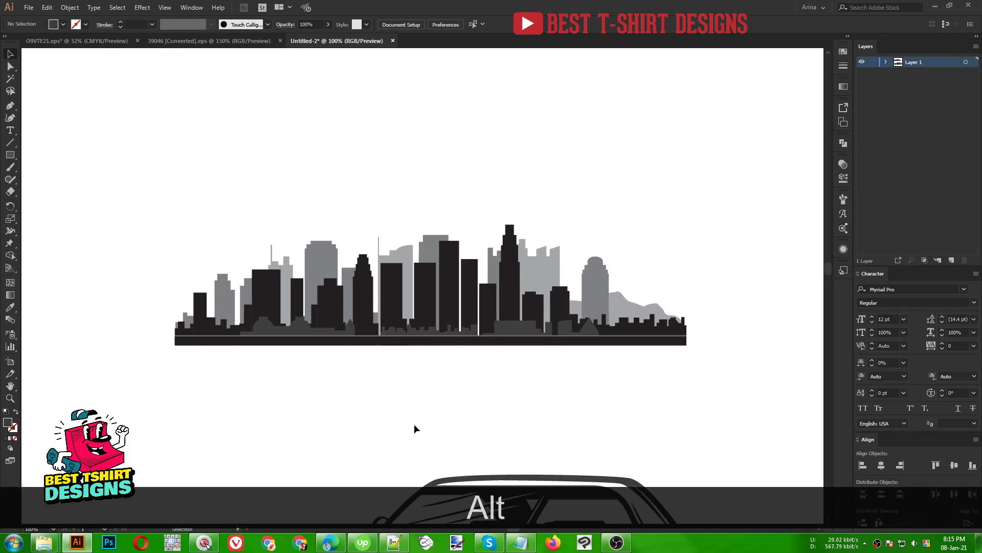
Step: Inside the skyline group, delete the four low grey paths along its base
left_click(427, 346)
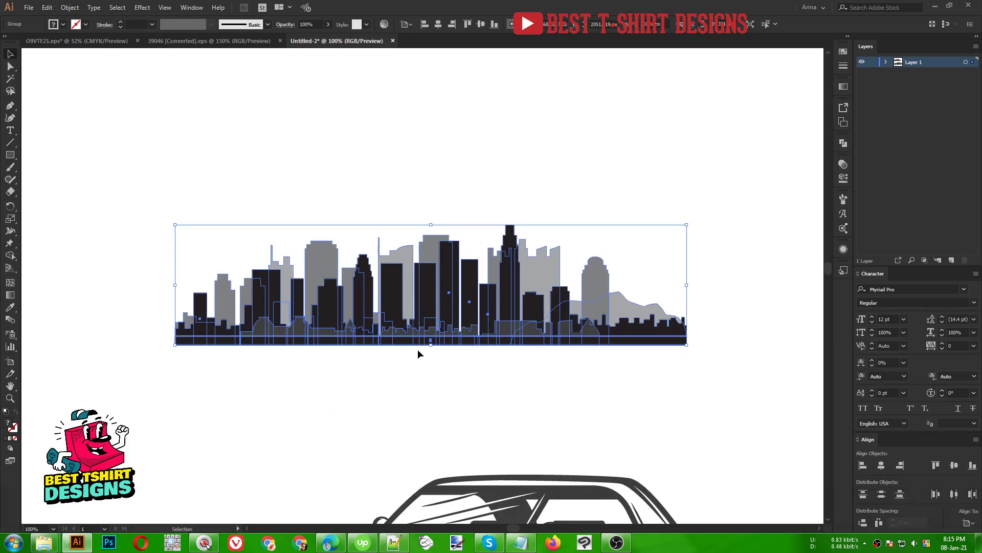
scroll(412, 351, "up", 1)
double_click(392, 322)
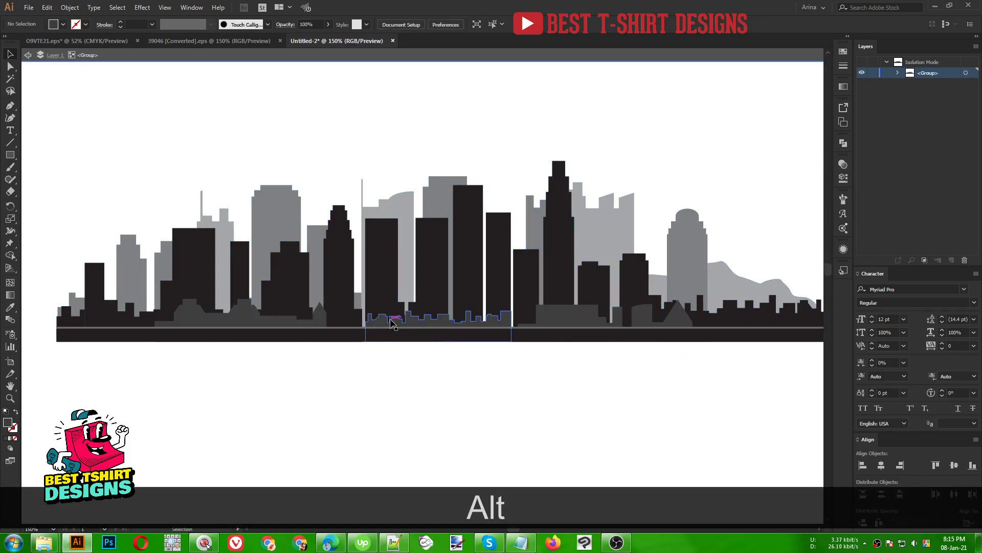
left_click(391, 321)
left_click(589, 320, "shift")
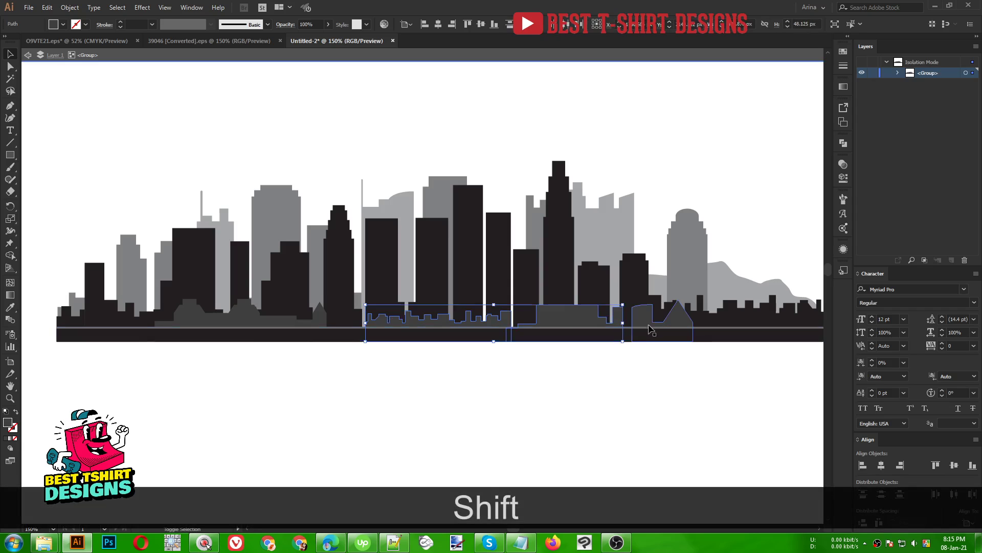
left_click(642, 323, "shift")
left_click(256, 323, "shift")
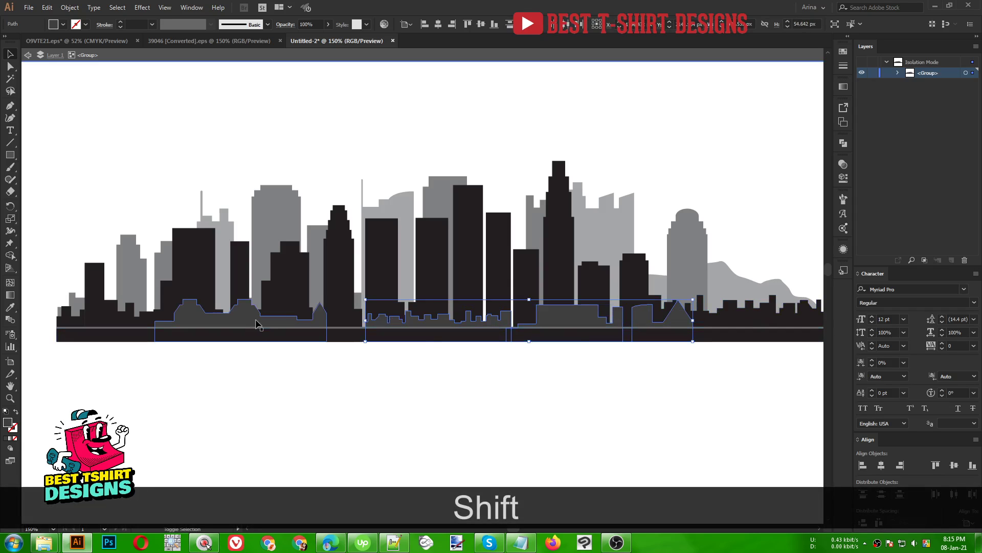
key("Delete")
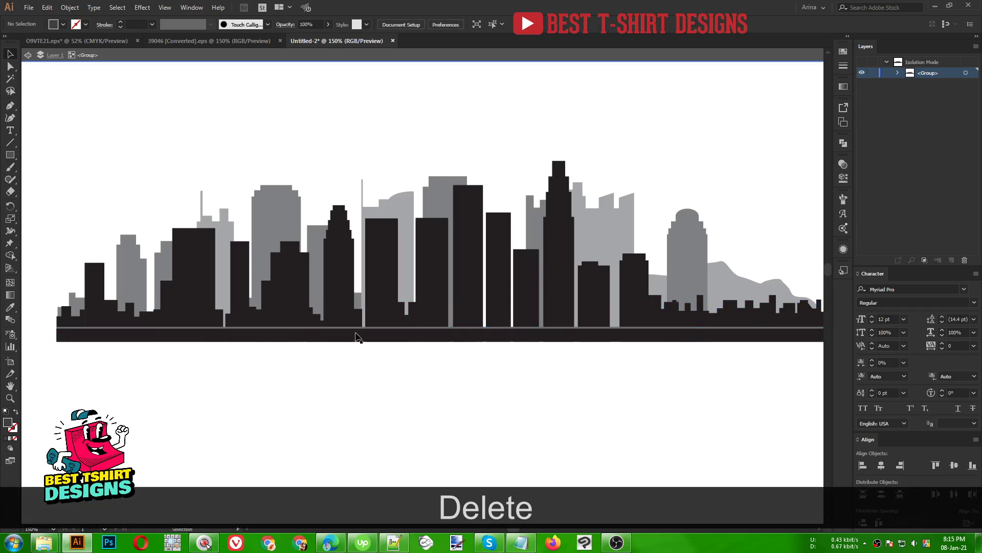
Step: Select the light grey background buildings, trying a similar-colour selection
left_click(287, 196)
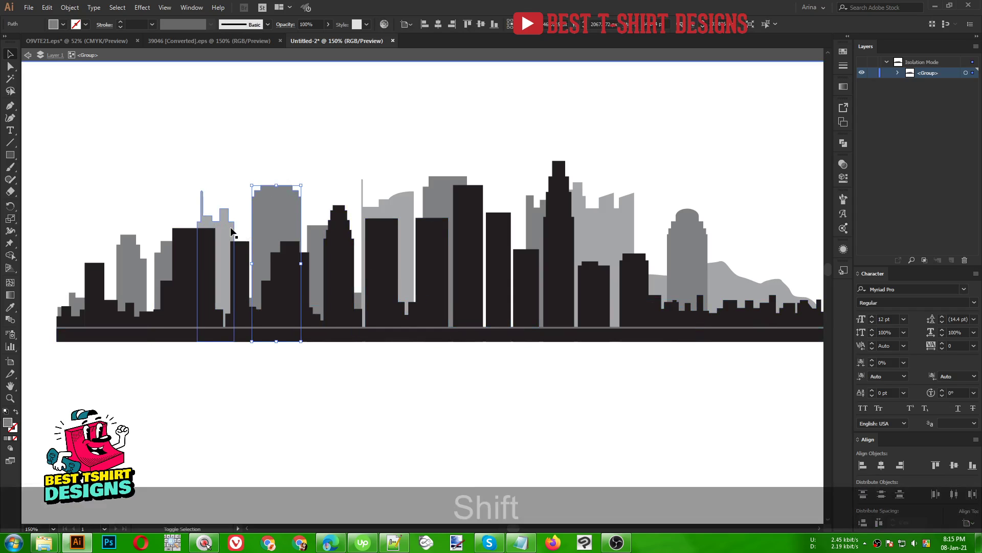
left_click(225, 246, "shift")
left_click(11, 79)
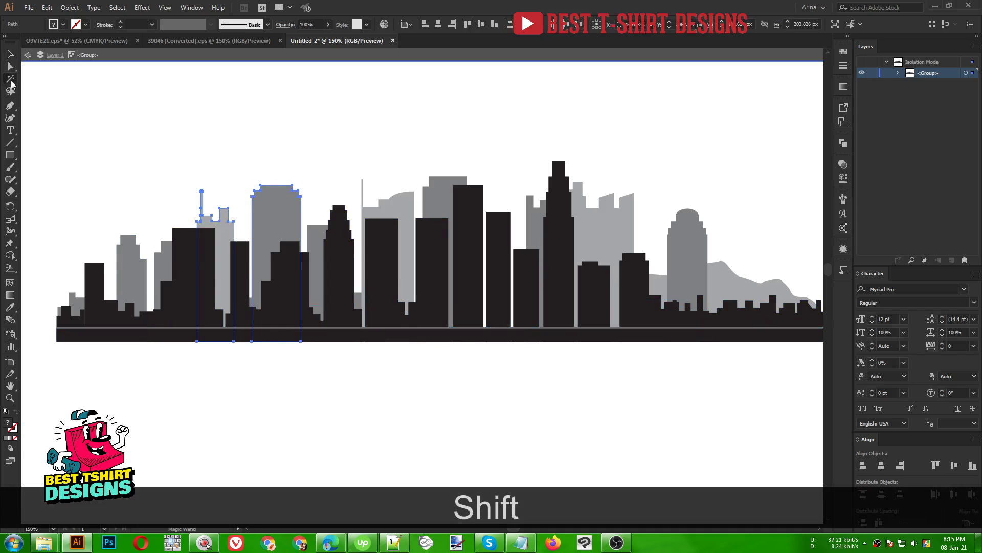
left_click(276, 210)
key("v")
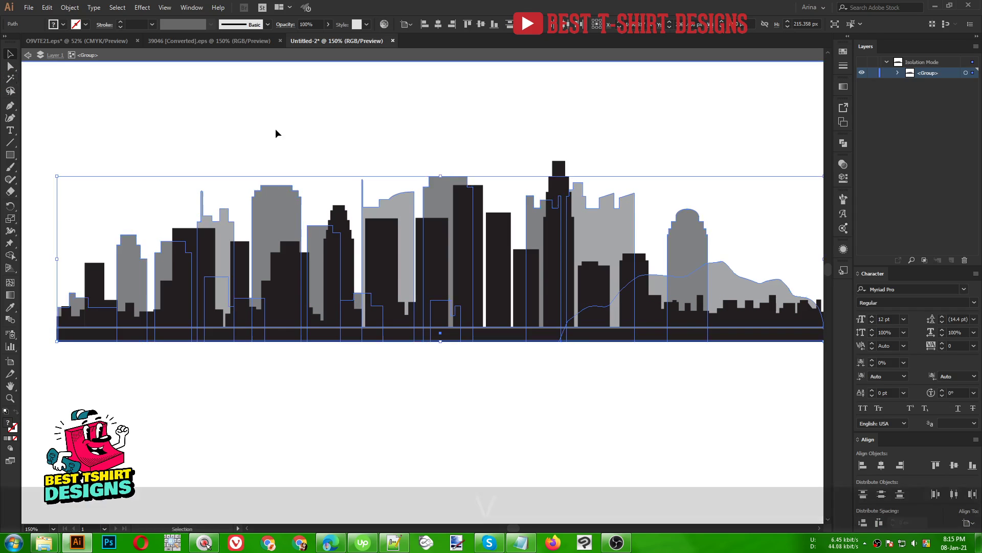
left_click(274, 127)
left_click(259, 206)
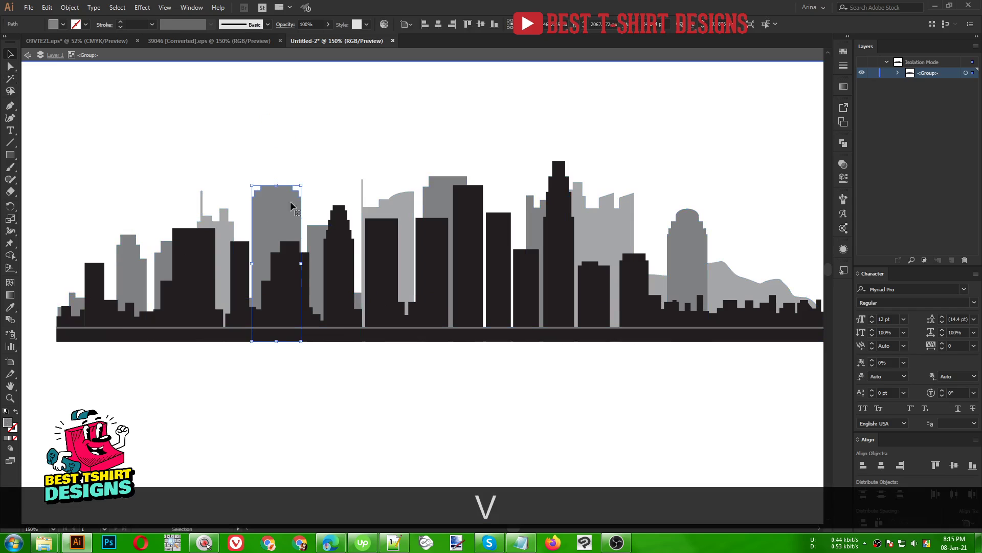
left_click(117, 8)
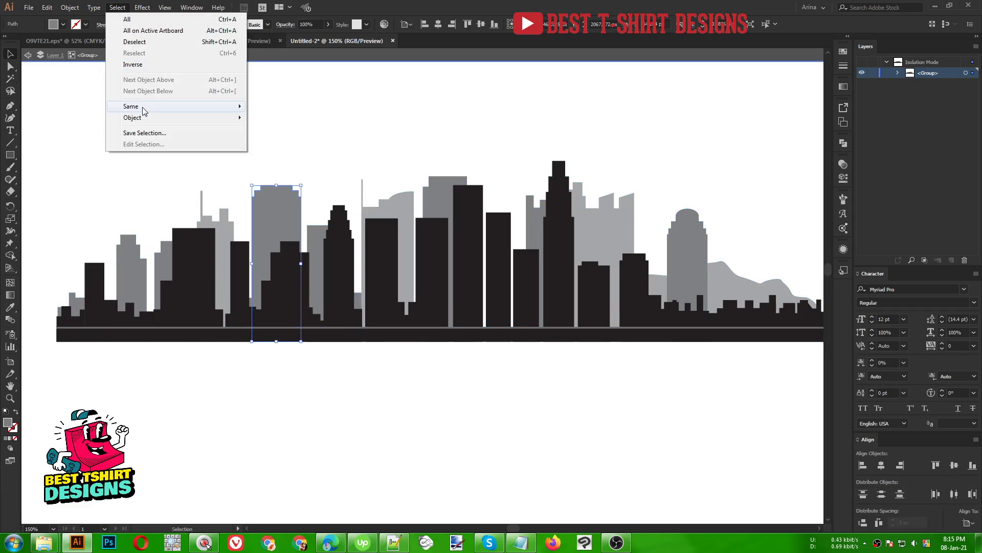
Step: Select every path with the grey fill and add the right-hand grey hill
mouse_move(142, 107)
left_click(283, 151)
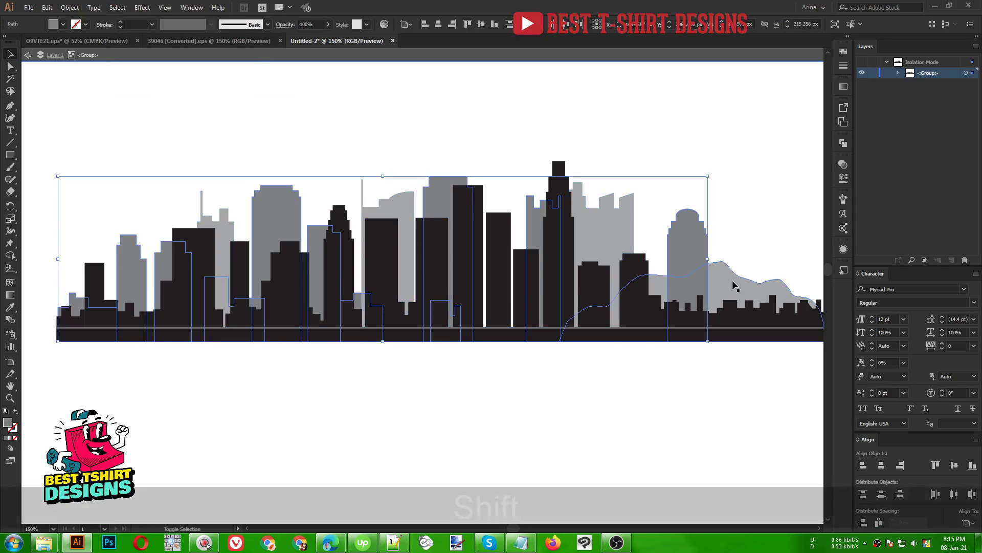
scroll(379, 280, "down", 1)
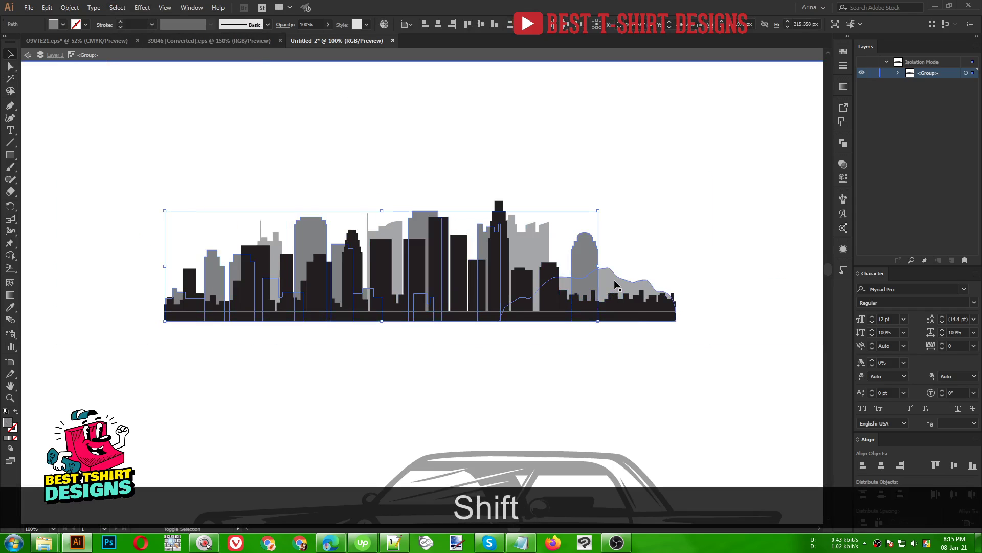
left_click(615, 282, "shift")
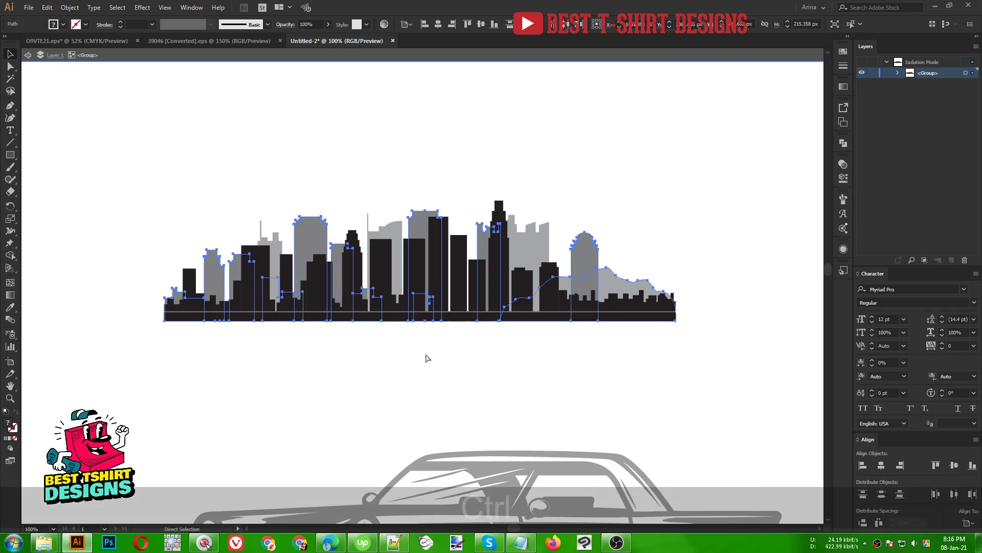
Step: Cut the grey buildings, hill and antenna building out of the skyline
key("ctrl+x")
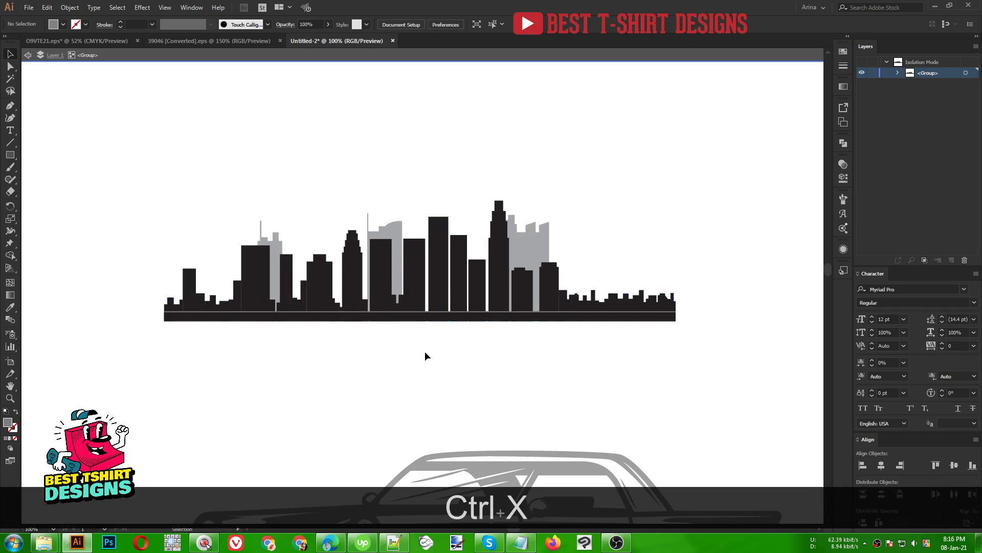
scroll(365, 229, "up", 1, "alt")
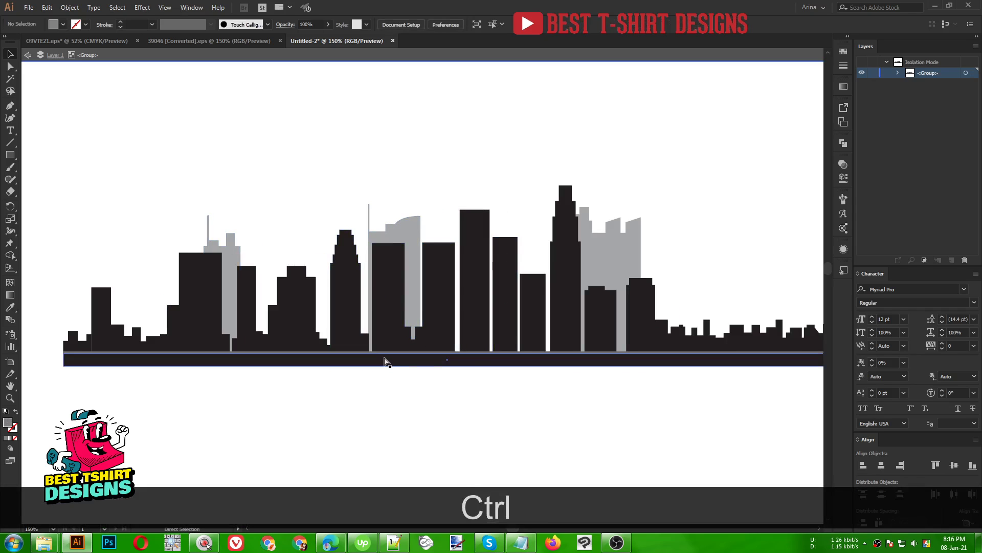
key("ctrl+z")
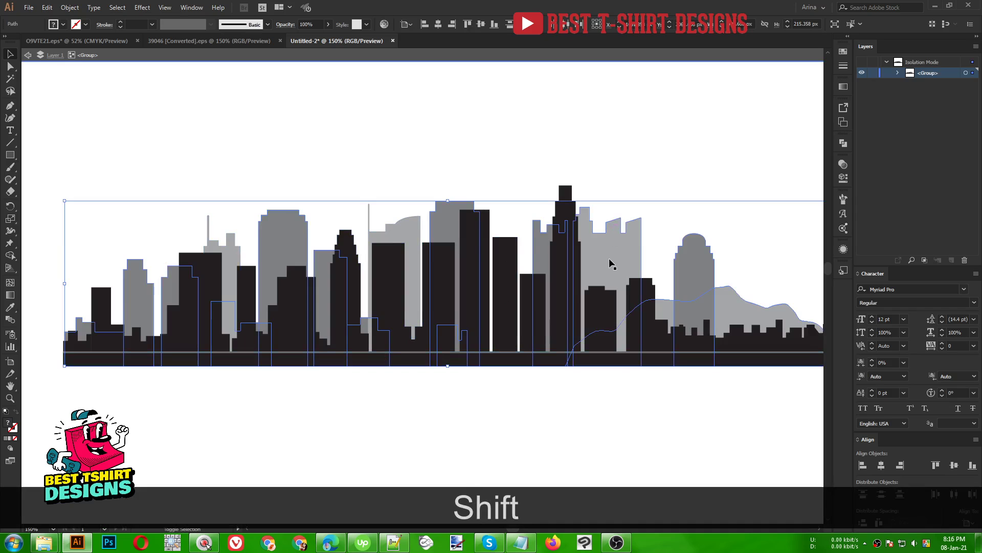
left_click(404, 234, "shift")
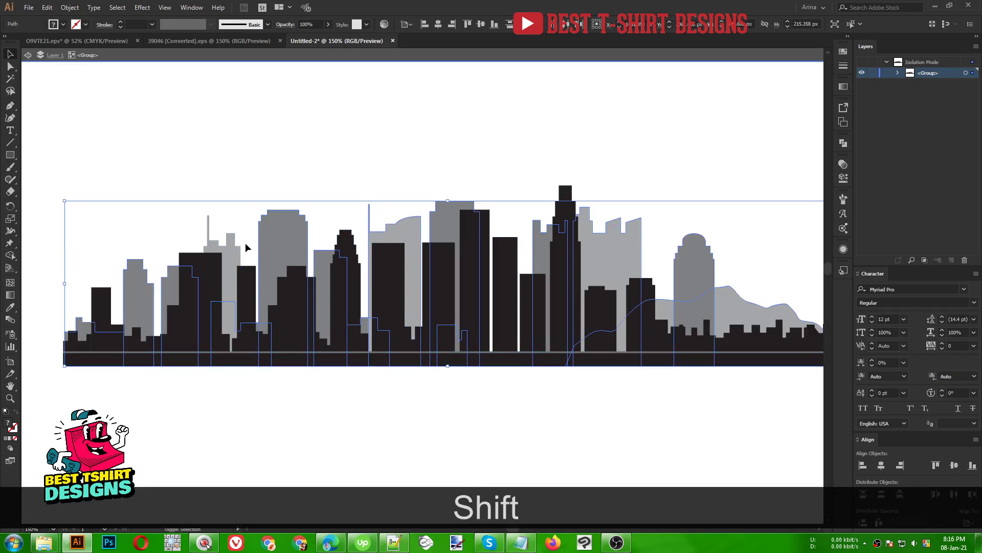
scroll(302, 148, "down", 1)
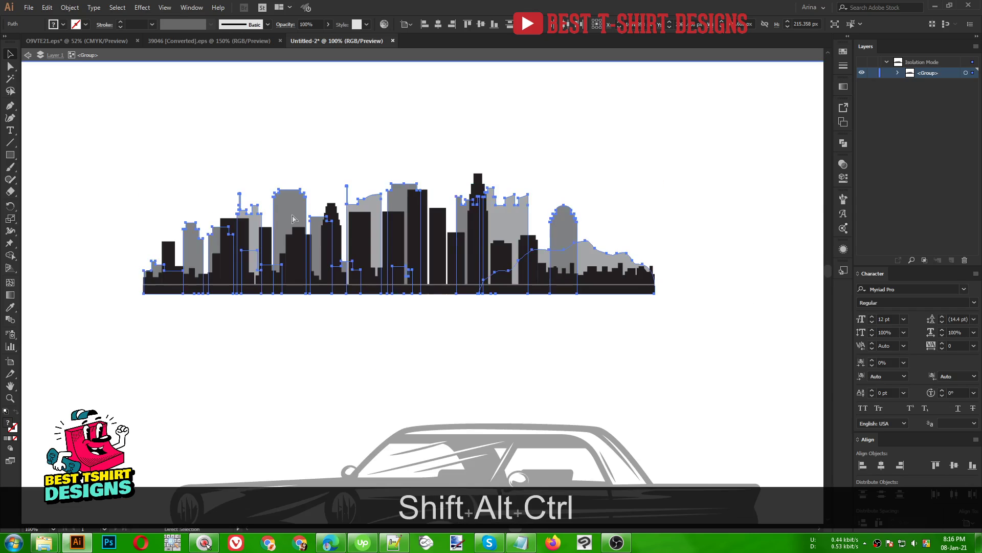
key("ctrl+shift+alt+x")
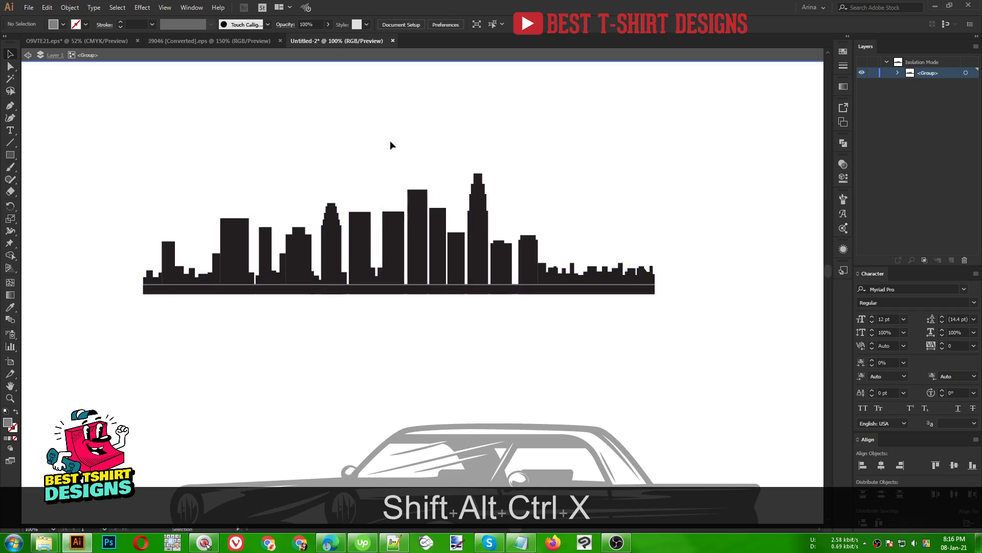
key("ctrl")
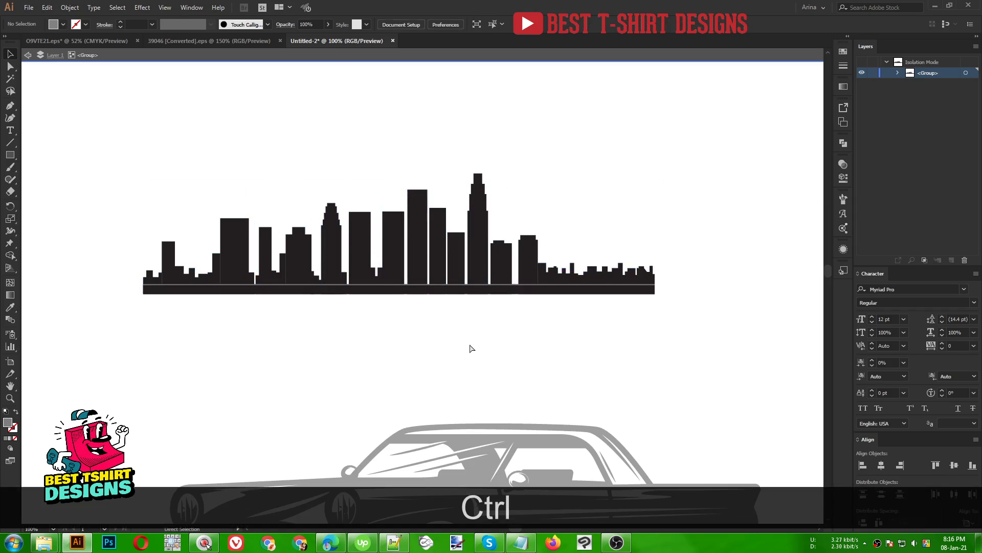
Step: Paste the grey shapes back behind the skyline, grouping them and the dark buildings separately
key("ctrl+b")
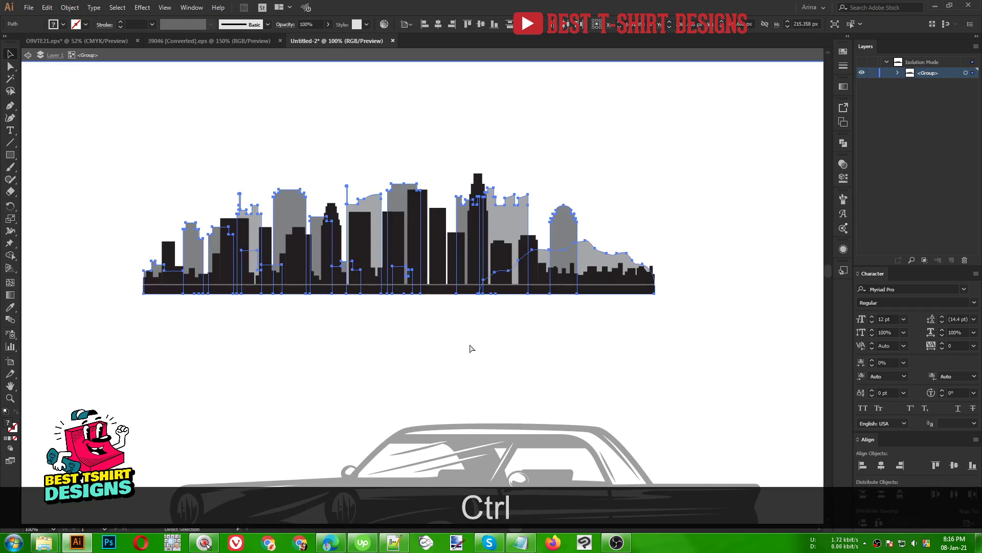
key("ctrl+g")
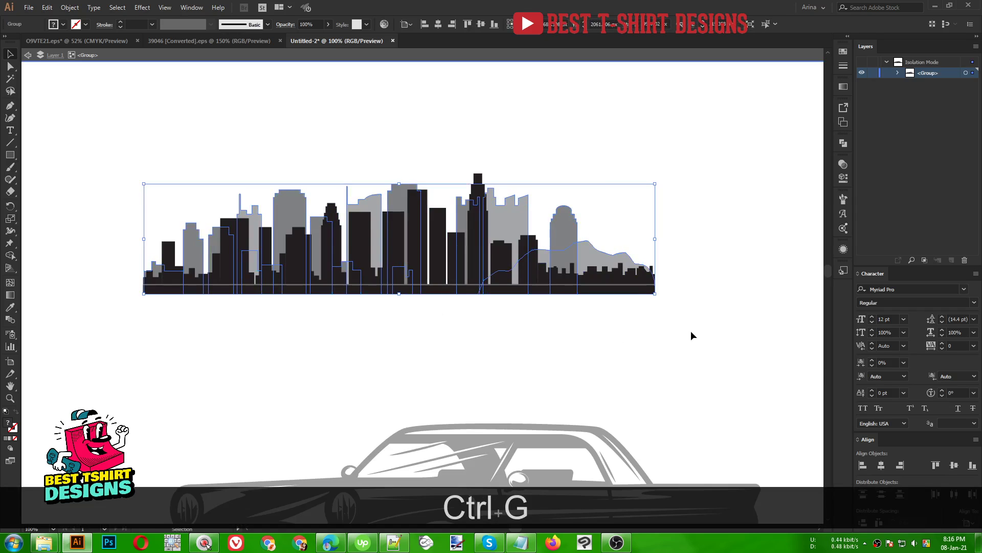
left_click_drag(692, 331, 87, 185)
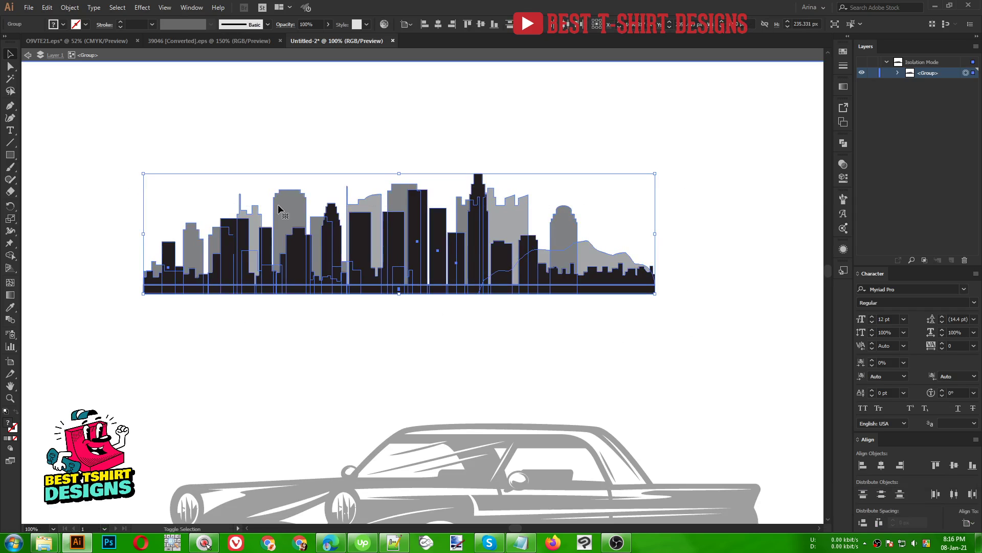
key("shift")
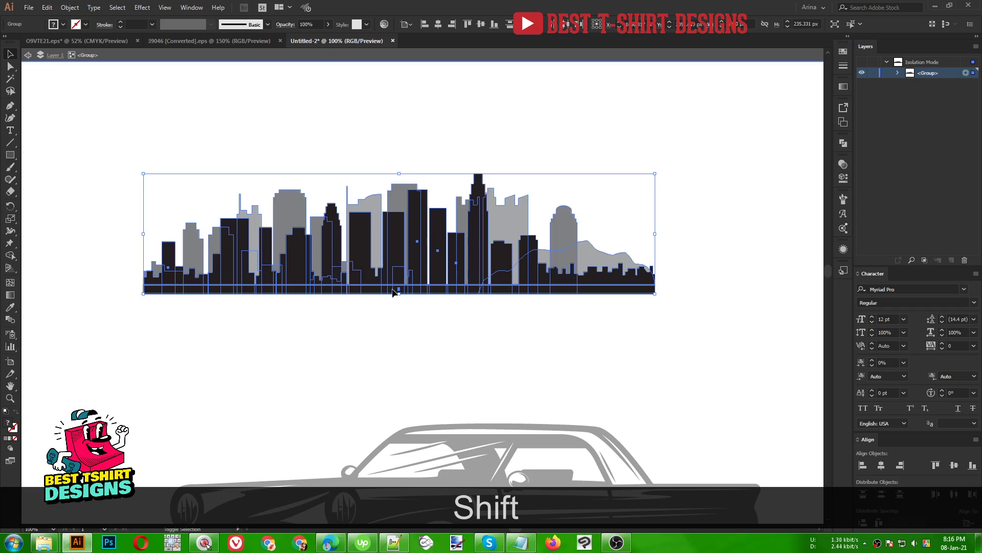
left_click(289, 206, "shift")
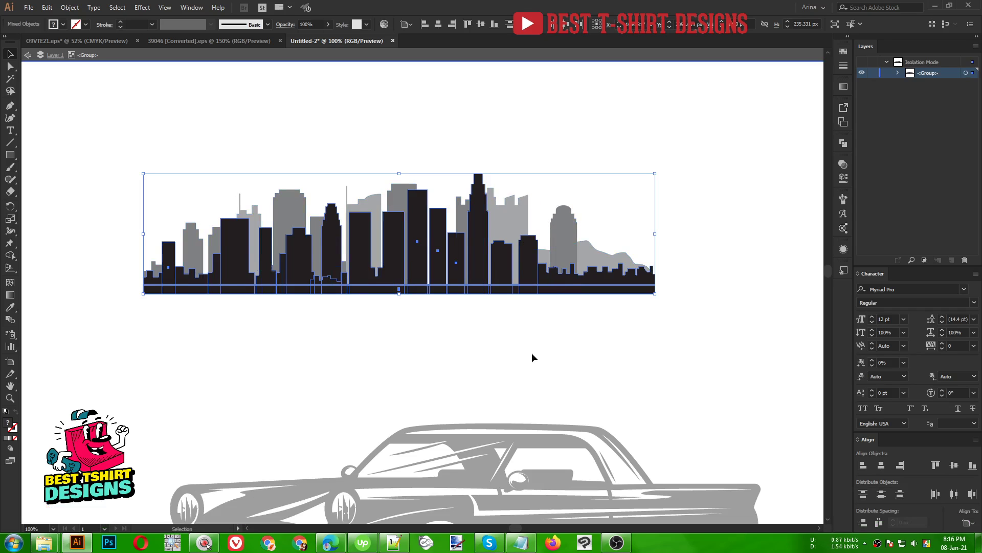
key("ctrl+g")
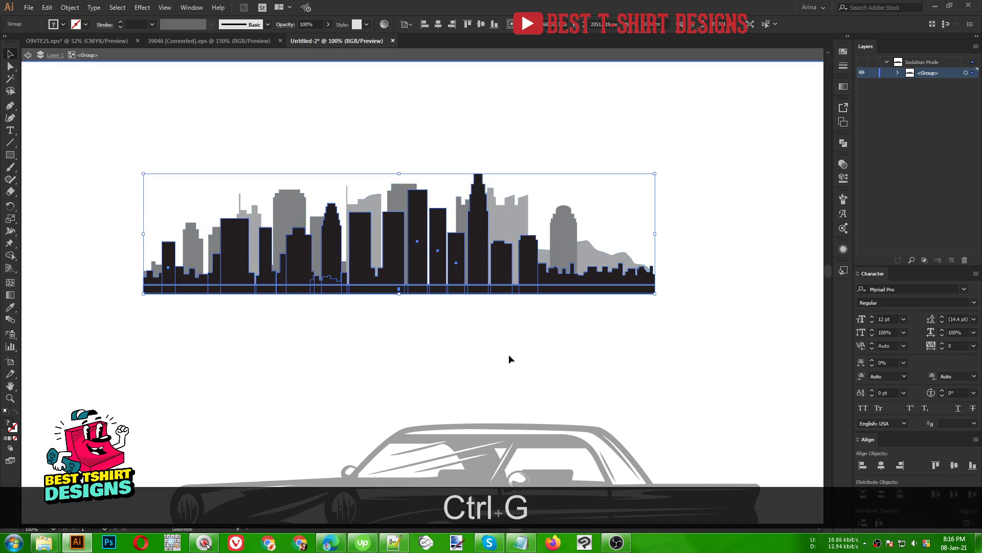
Step: Give the grey buildings the dark building fill with the Eyedropper
left_click(508, 354)
left_click(560, 246)
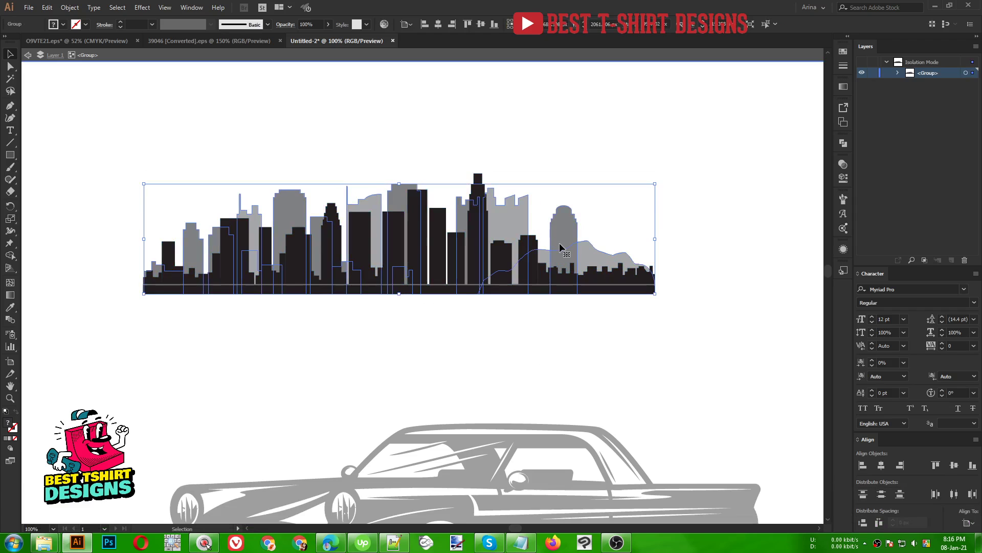
key("i")
left_click(435, 246)
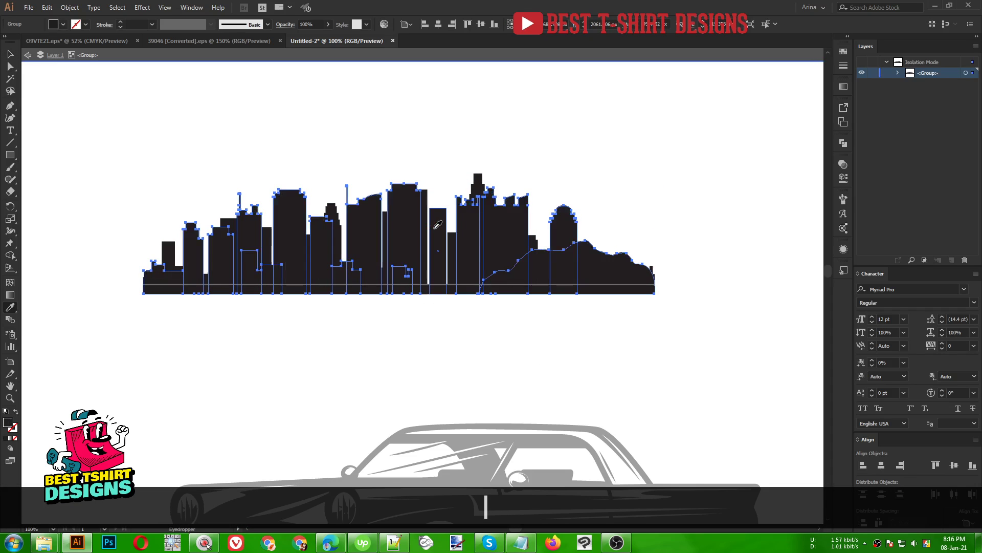
key("v")
left_click(410, 339)
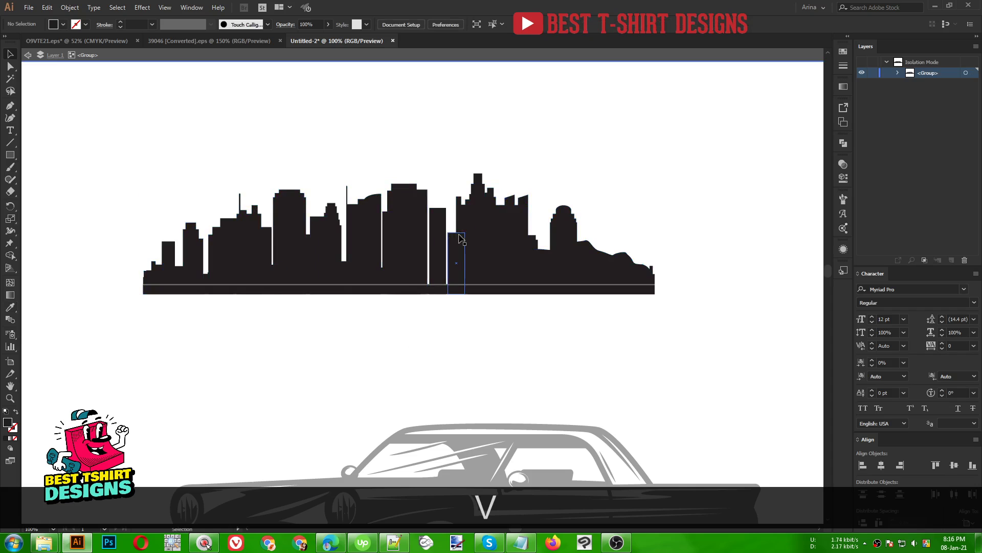
Step: Fill every skyline path with solid black and reselect the skyline group
left_click_drag(311, 147, 631, 386)
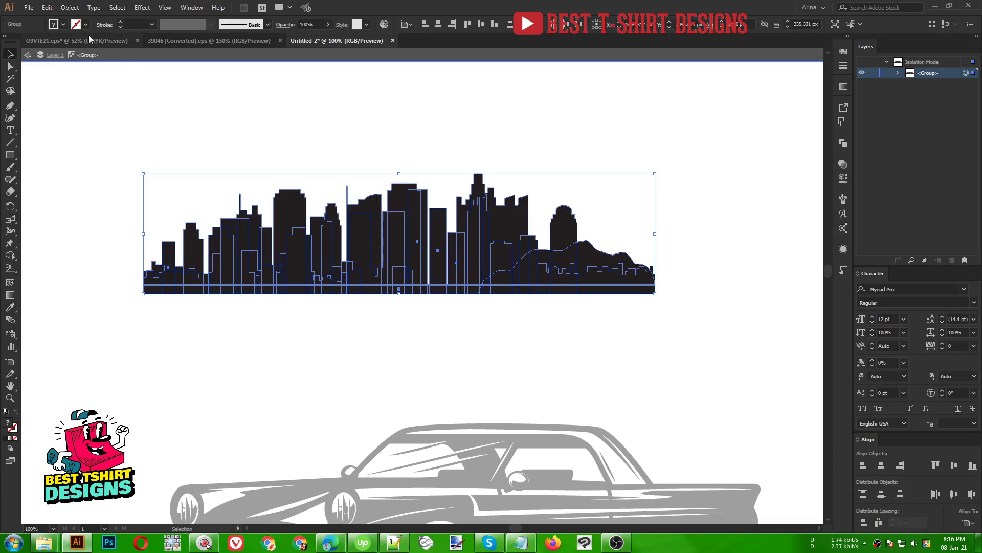
left_click(54, 25)
left_click(28, 40)
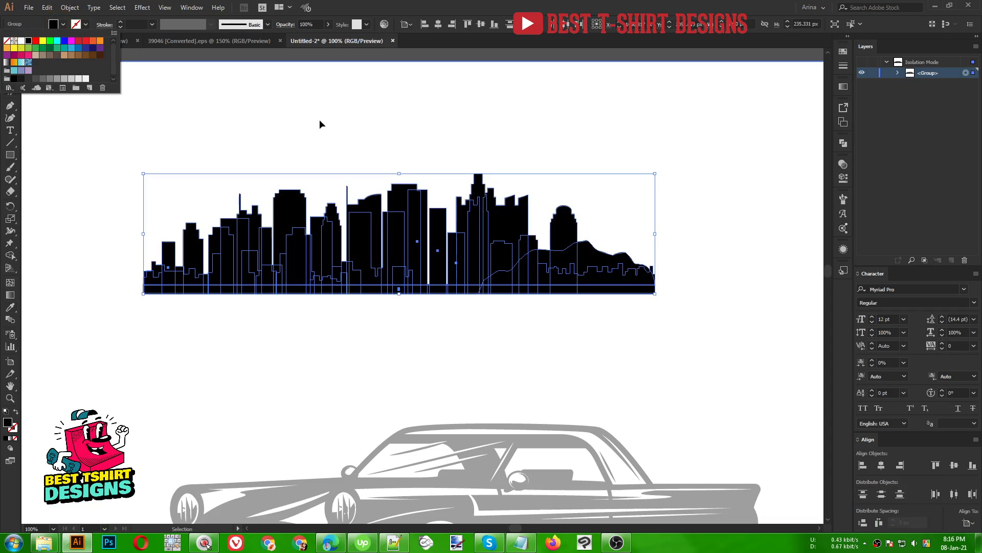
left_click(332, 119)
left_click(343, 121)
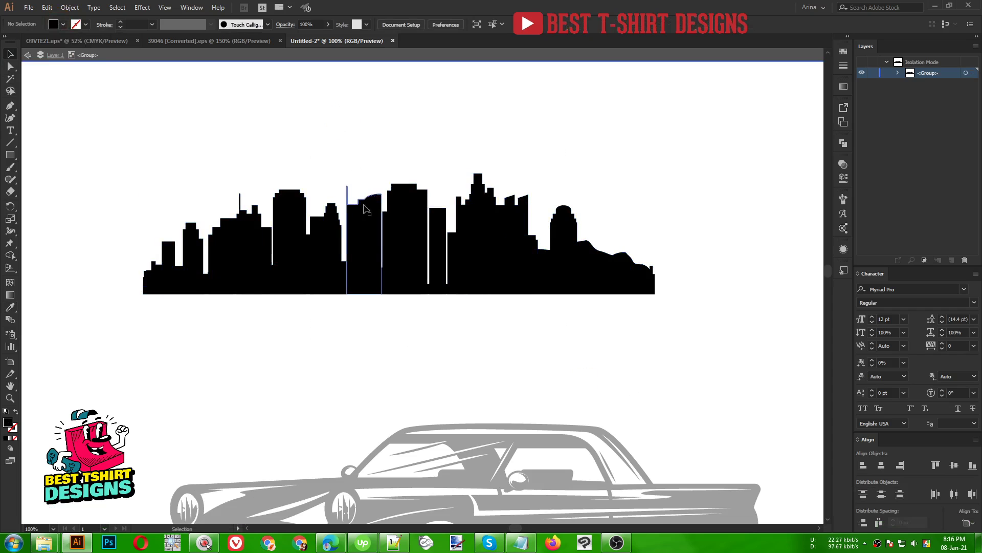
left_click(387, 246)
scroll(387, 246, "up", 1)
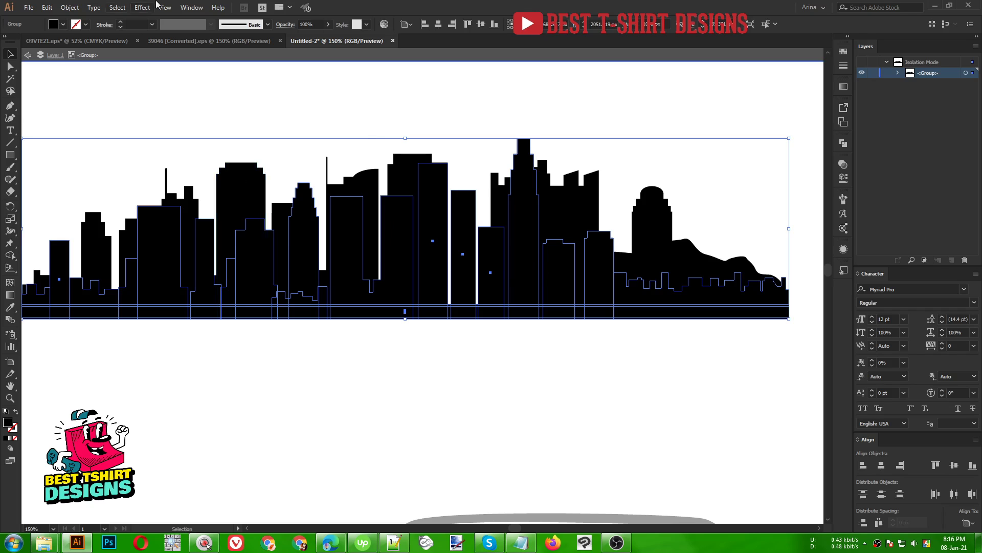
Step: Create a 3 px offset path outline of the skyline and cut it
left_click(71, 7)
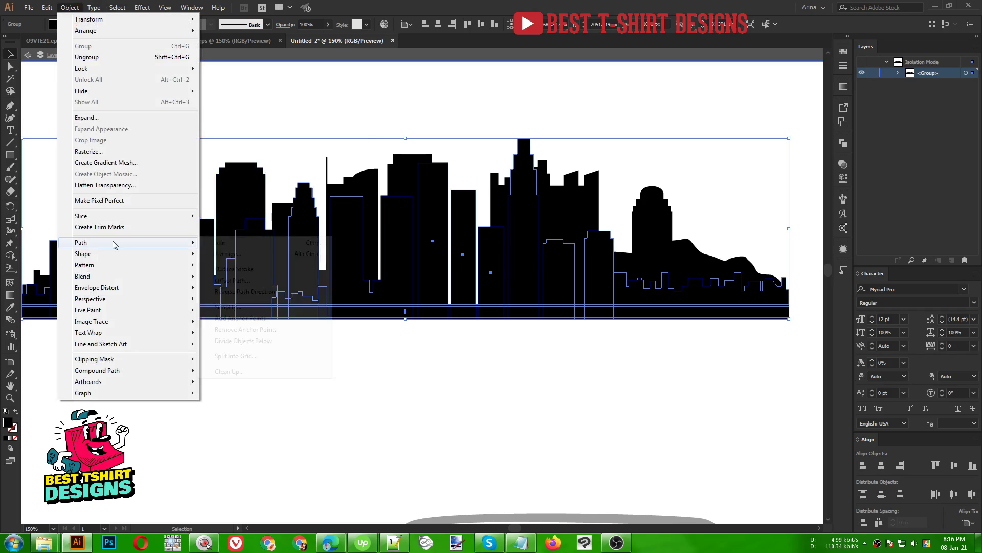
left_click(225, 277)
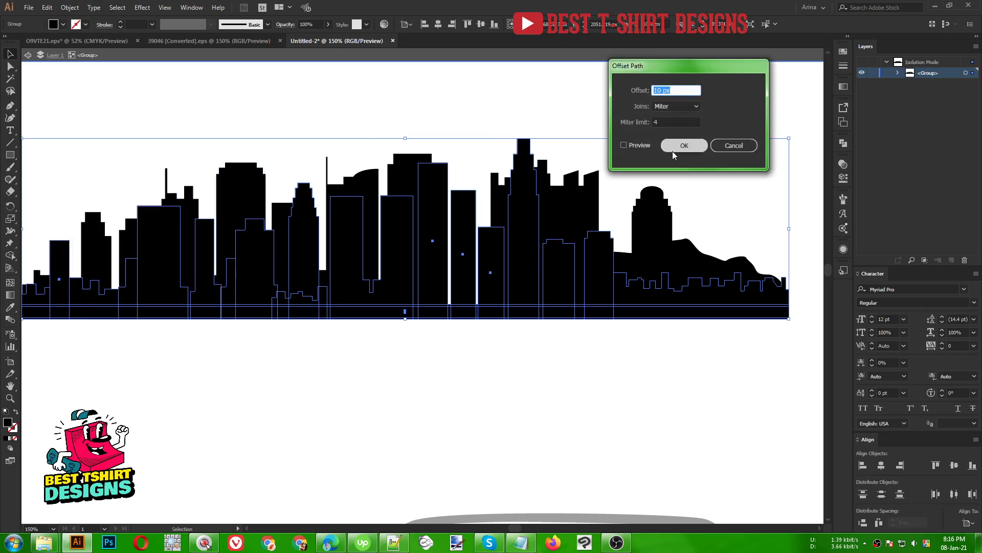
left_click(640, 146)
triple_click(677, 91)
type("3")
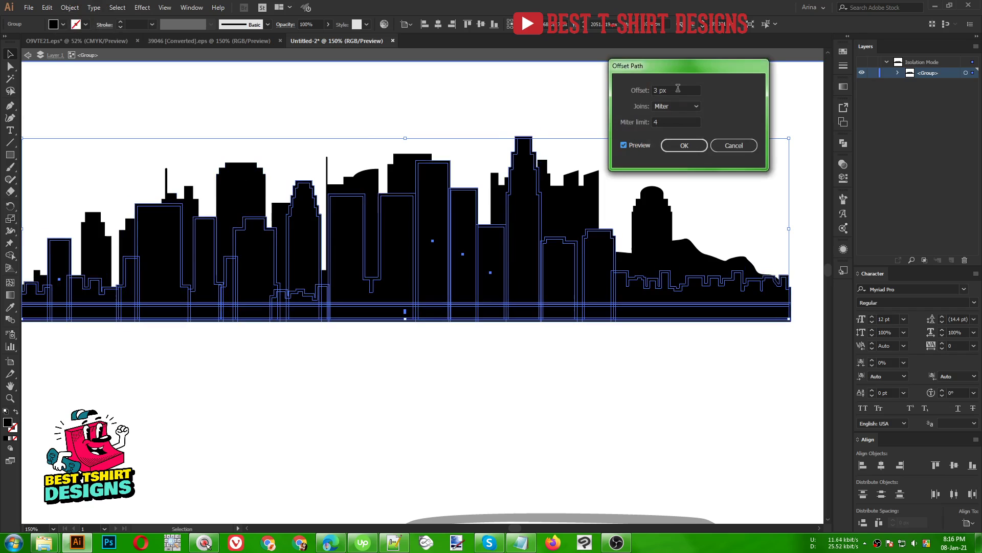
left_click(683, 146)
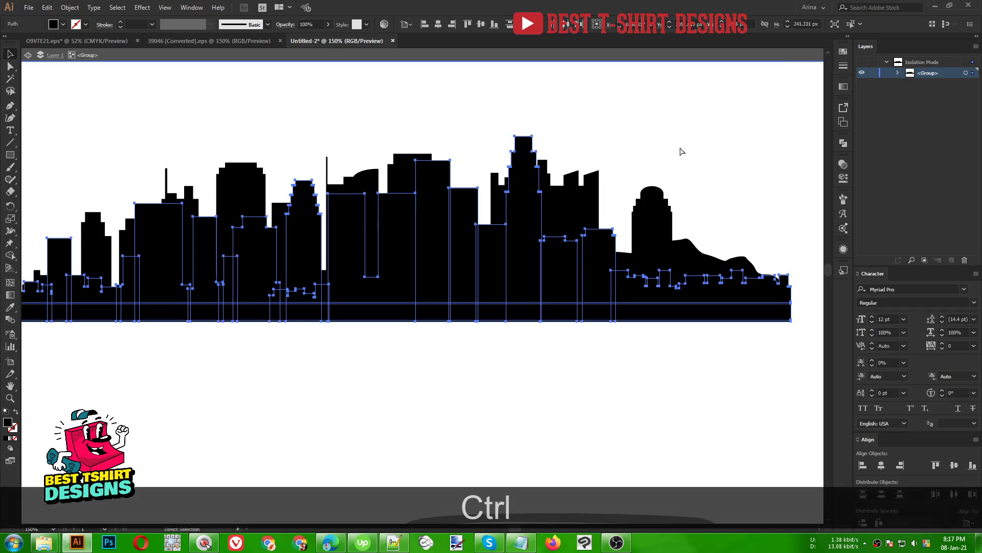
key("ctrl+x")
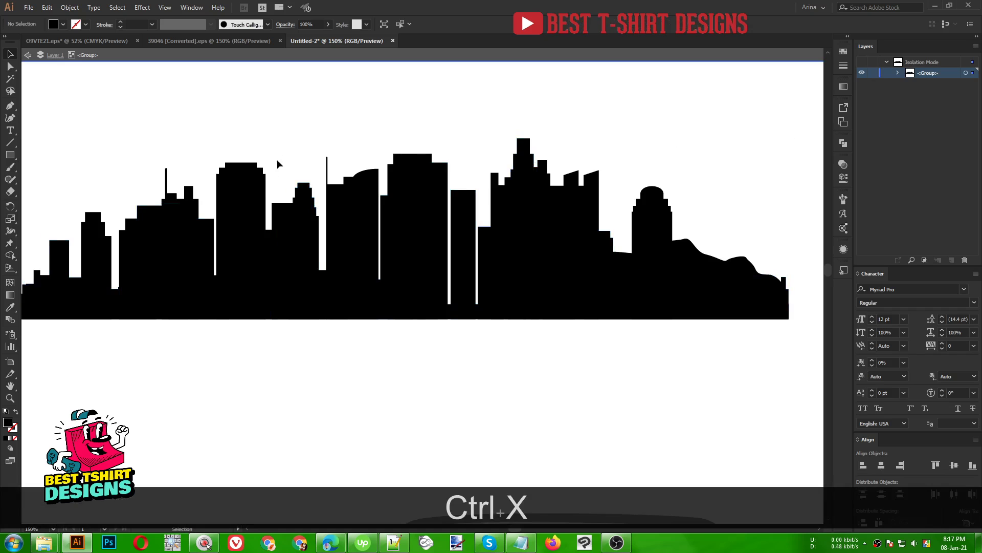
Step: Make an unclipped opacity mask on the skyline and paste the outline into it in place
left_click(265, 180)
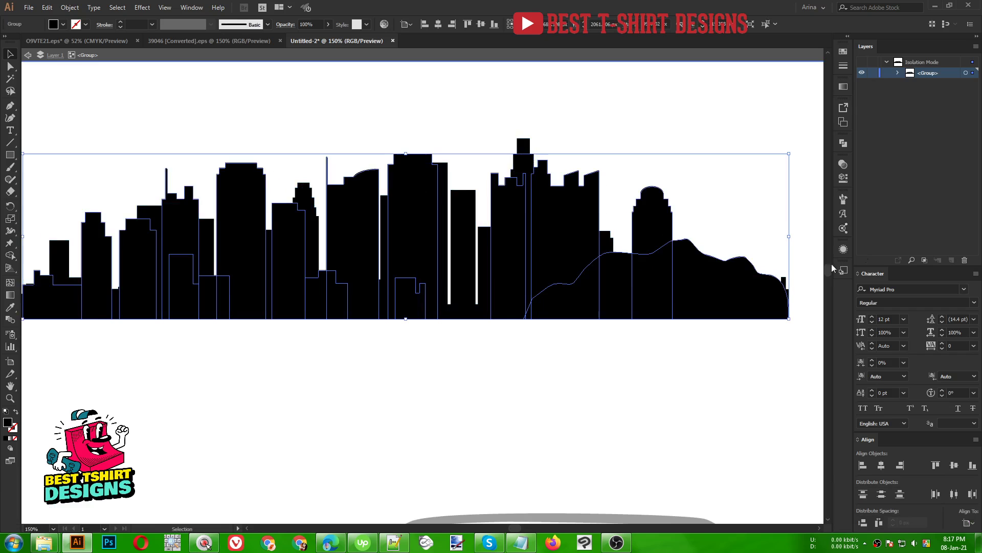
left_click(843, 164)
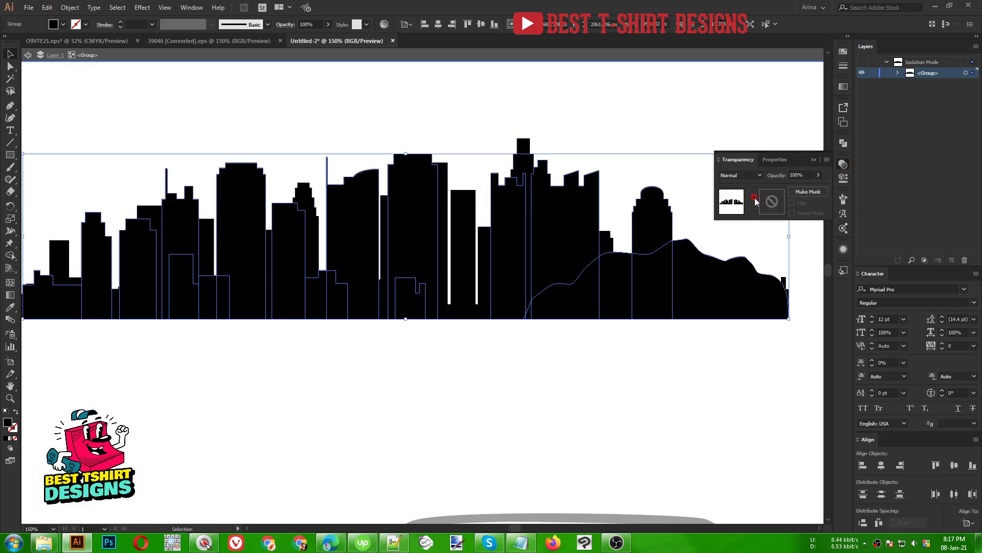
left_click(773, 205)
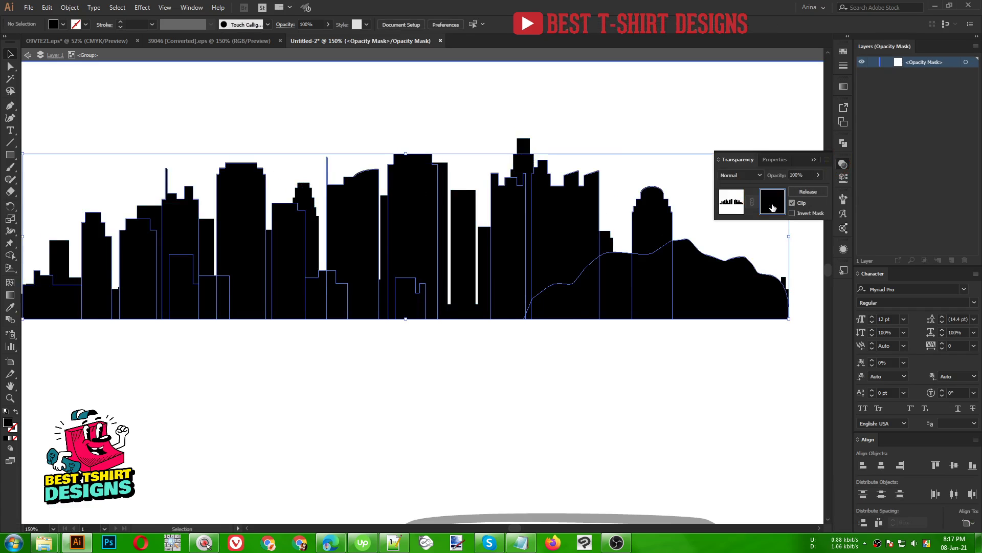
left_click(792, 203)
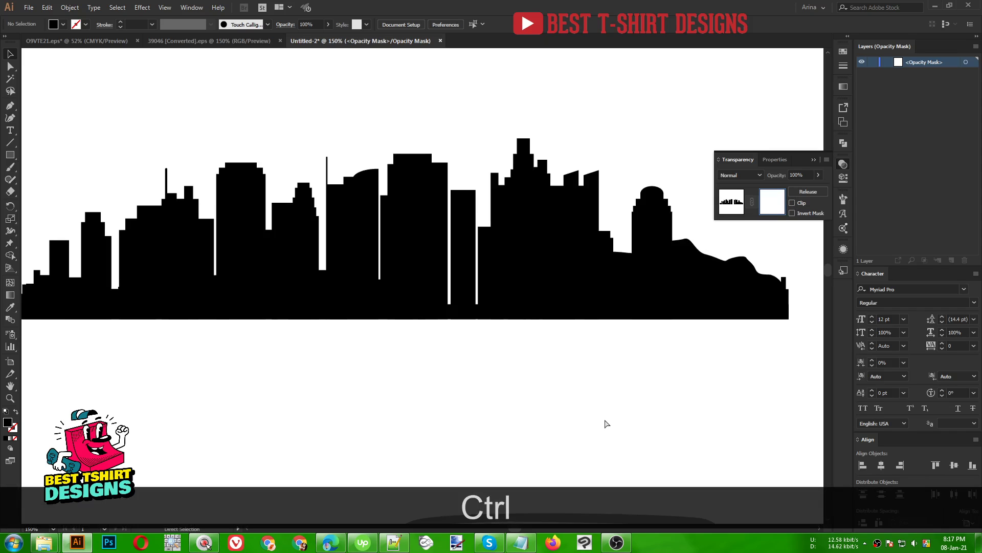
key("ctrl+f")
Step: Recenter the view and exit mask editing back to the skyline artwork
scroll(554, 387, "down", 1)
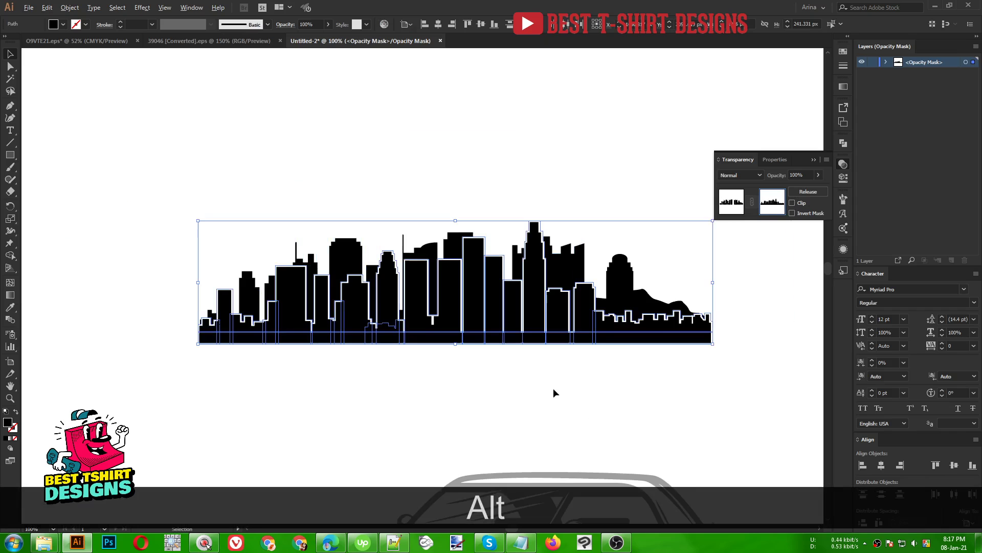
key("space")
left_click_drag(526, 397, 423, 367)
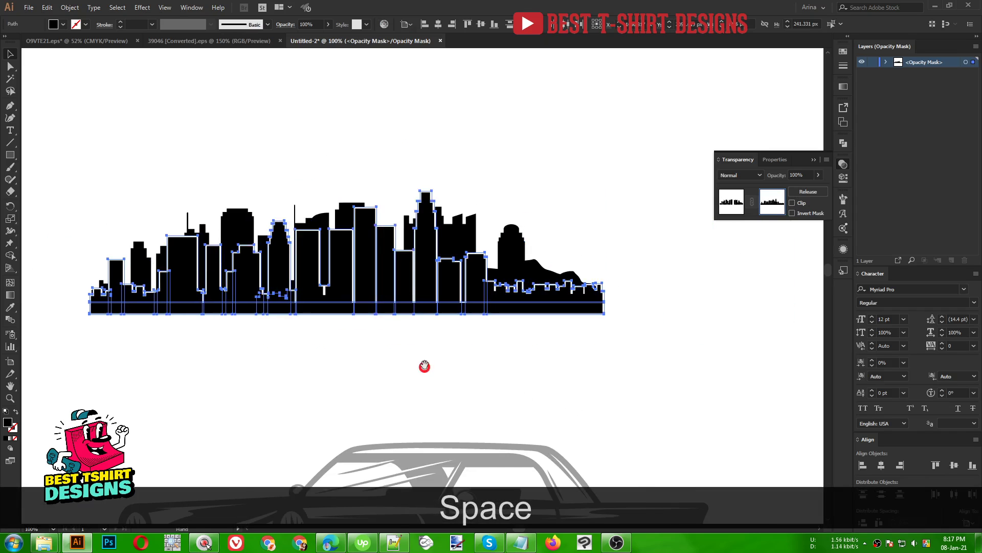
left_click(401, 338)
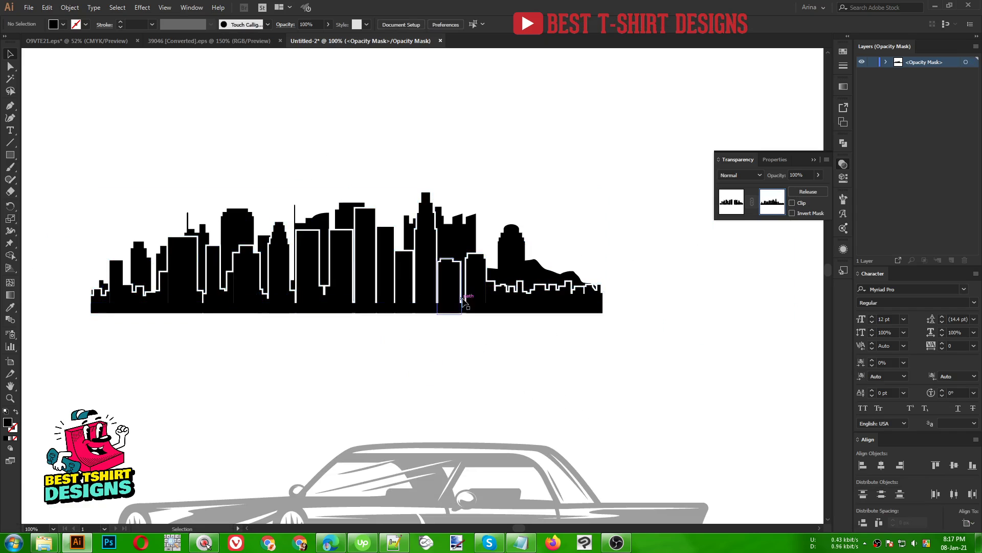
left_click(728, 206)
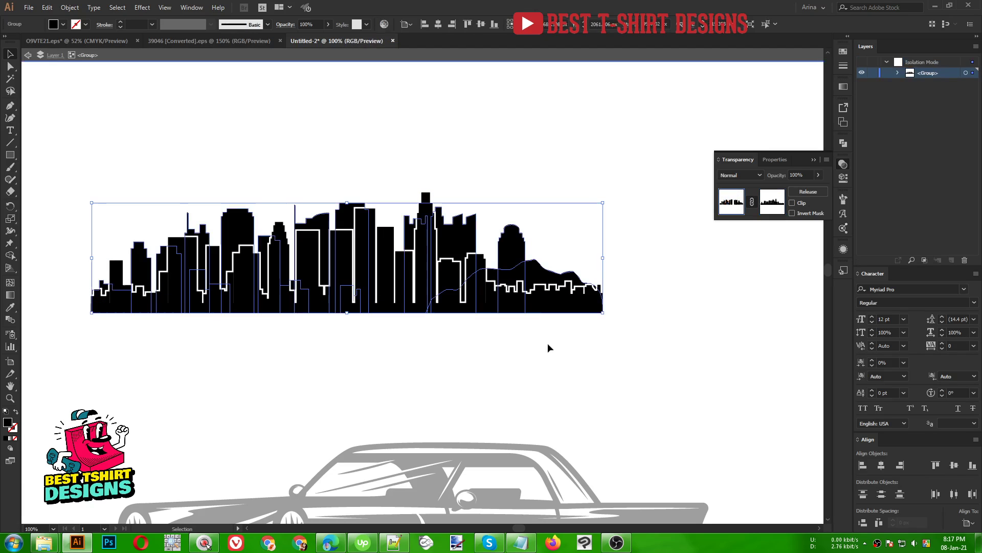
Step: Marquee-select the vintage car and give it a solid black fill
left_click(524, 351)
left_click(342, 254)
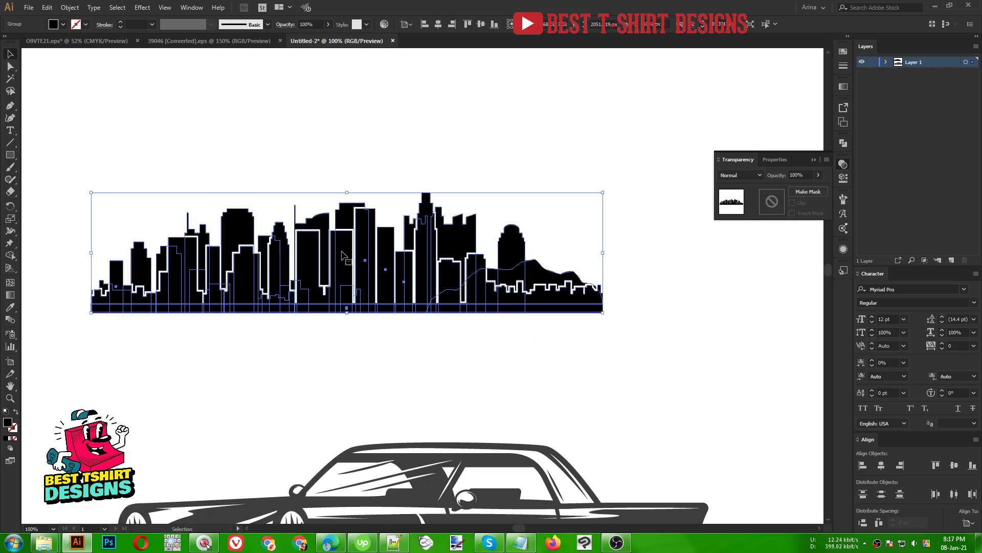
scroll(370, 264, "down", 2)
left_click_drag(320, 297, 541, 400)
left_click(55, 25)
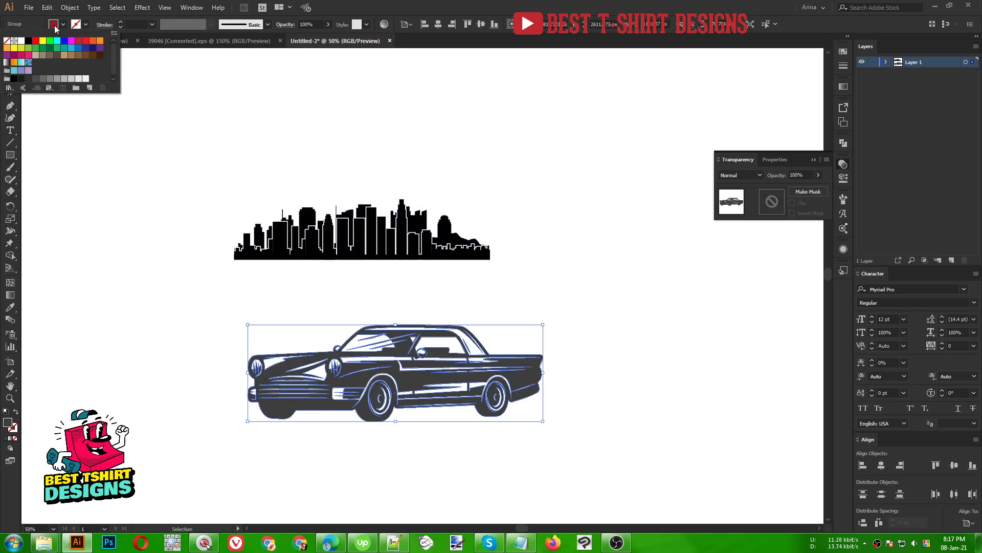
left_click(28, 41)
left_click(88, 259)
left_click(87, 258)
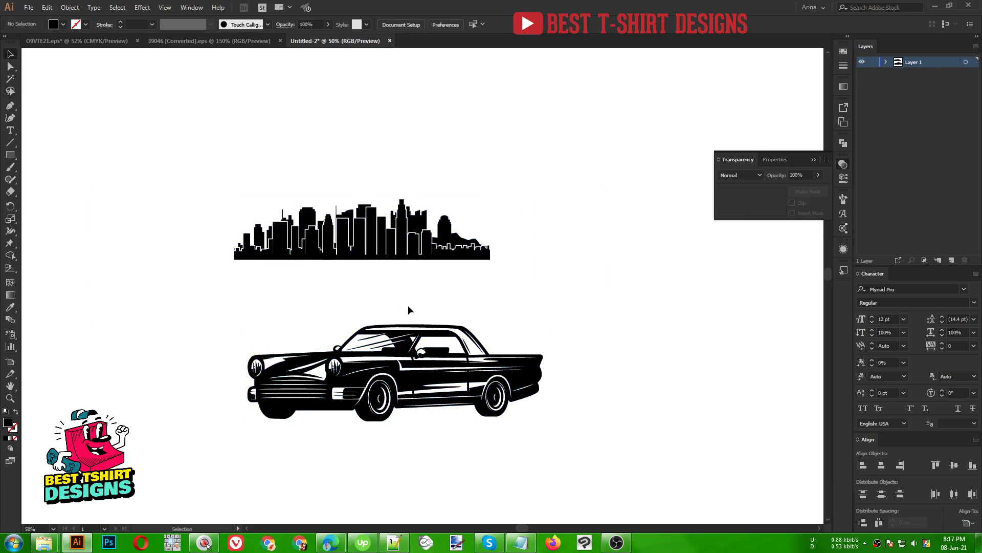
scroll(336, 314, "down", 3)
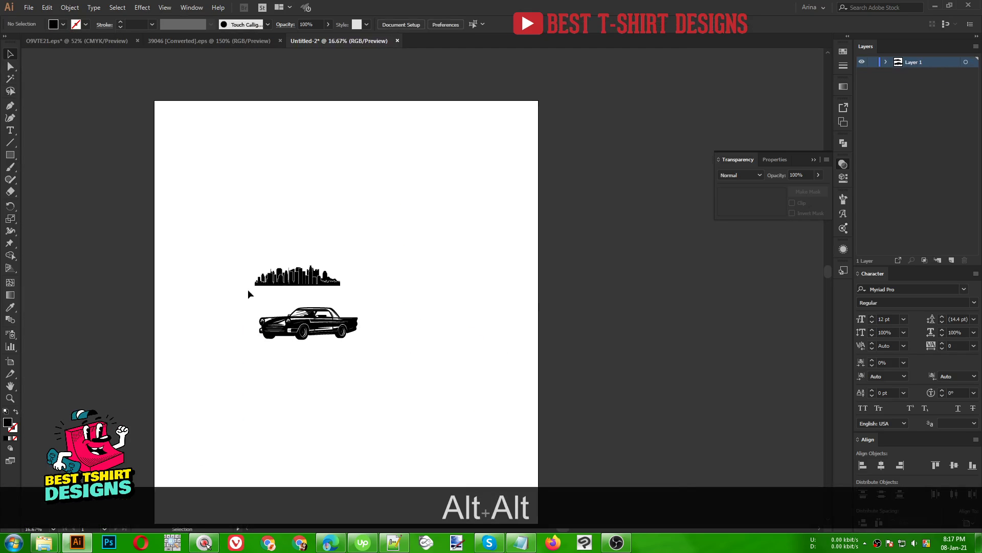
scroll(317, 276, "up", 4)
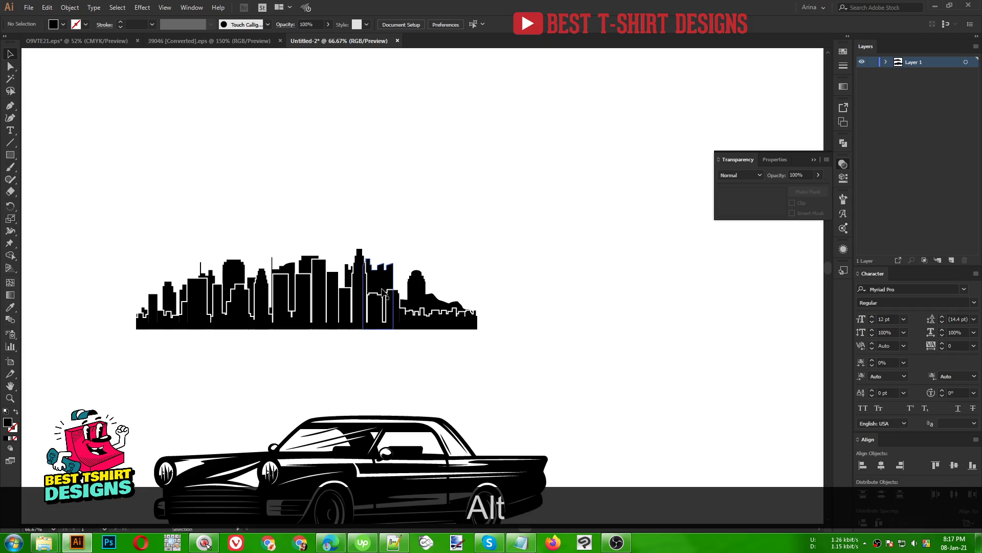
left_click_drag(383, 290, 229, 170)
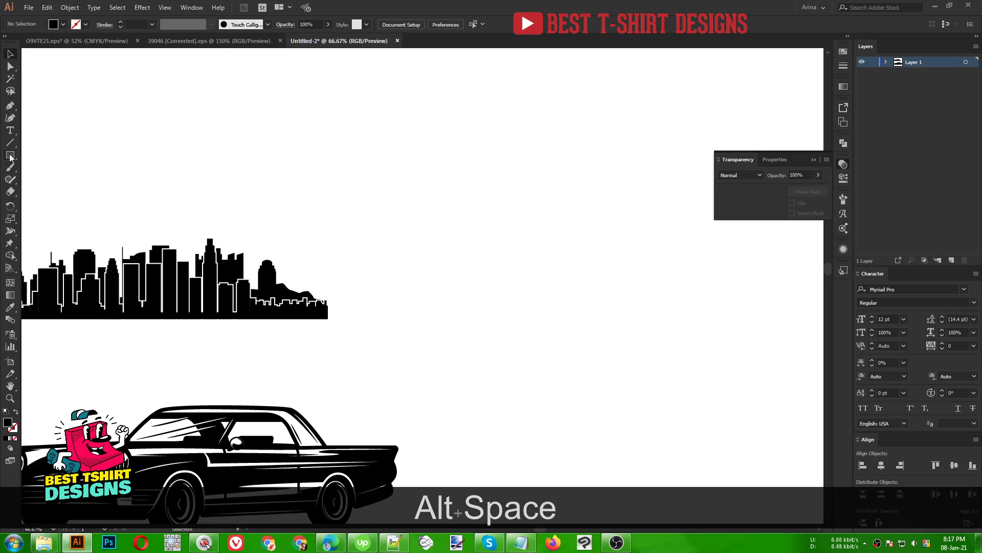
left_click_drag(11, 157, 51, 179)
Step: Draw a large black circle with the Ellipse tool and move it higher
key("shift")
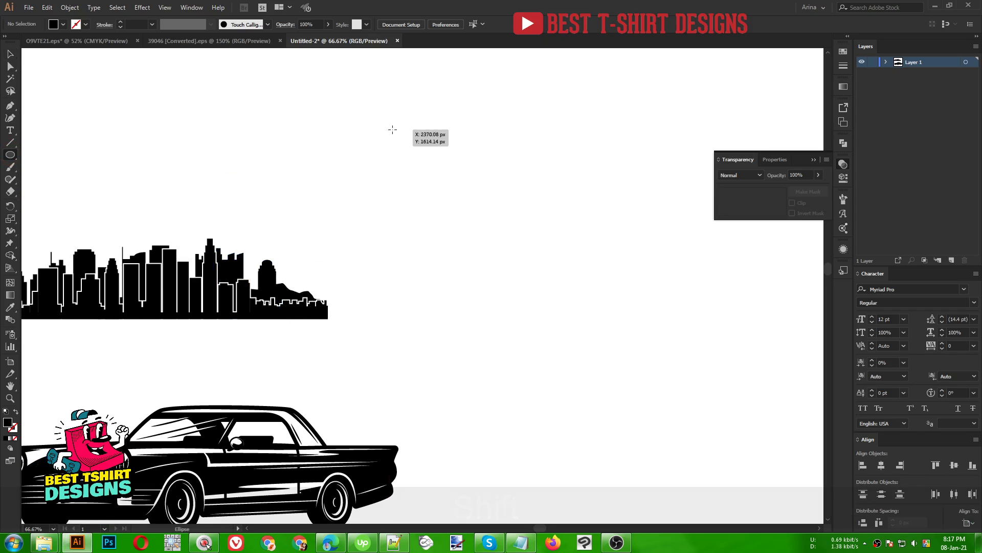
left_click_drag(393, 129, 708, 381)
key("v")
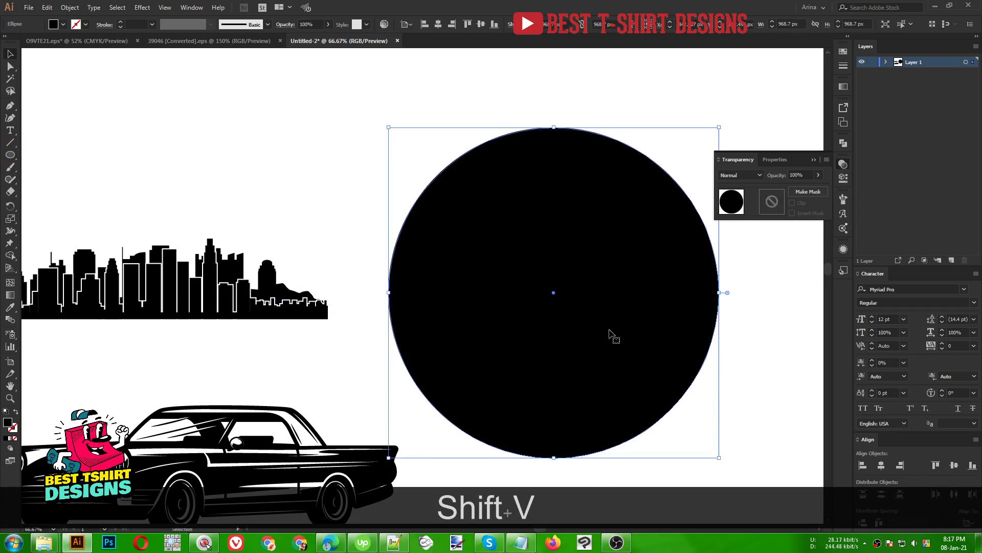
scroll(474, 263, "down", 1)
left_click_drag(506, 302, 514, 258)
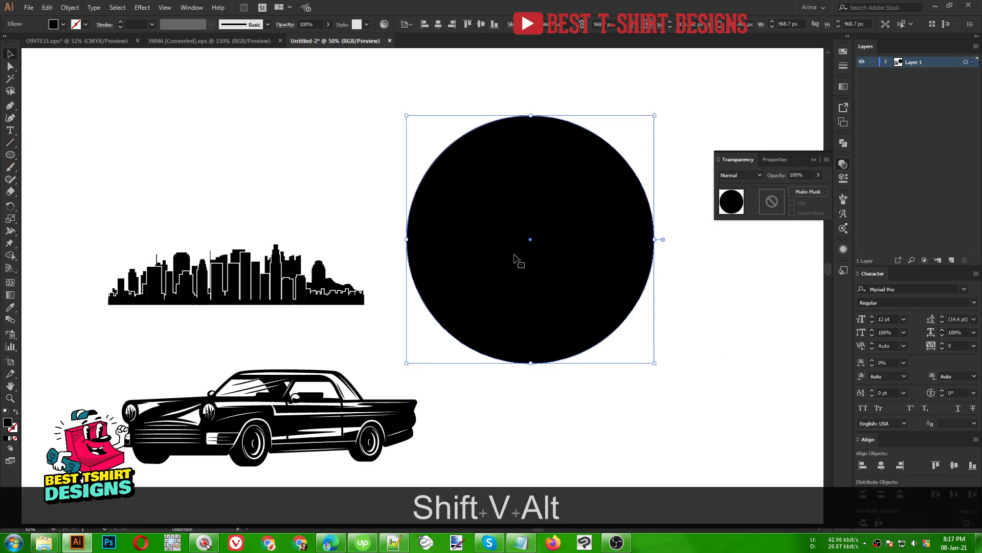
left_click(705, 328)
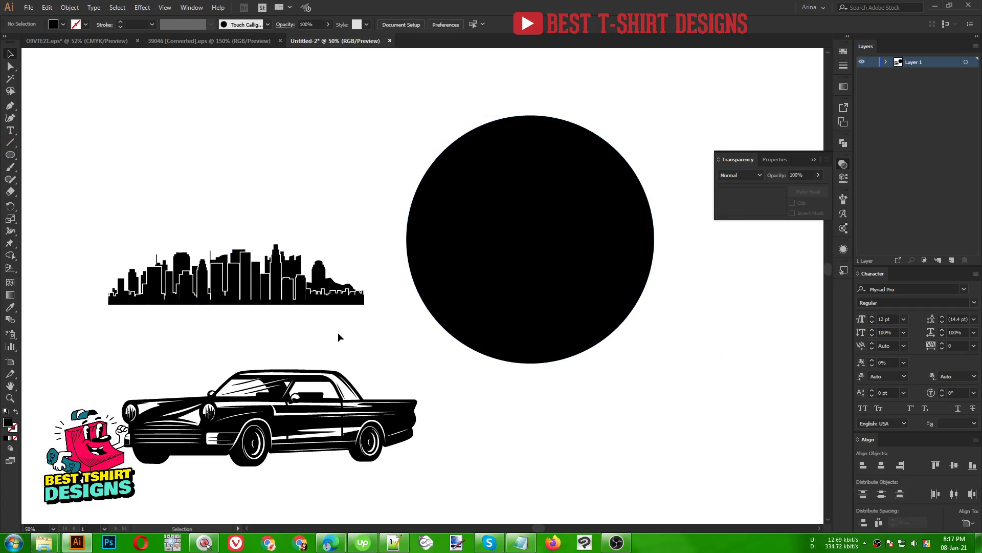
Step: Move the skyline across the circle's middle, widen it, and set alignment to Selection
left_click_drag(361, 332, 75, 217)
left_click_drag(236, 280, 524, 254)
left_click_drag(661, 251, 673, 248)
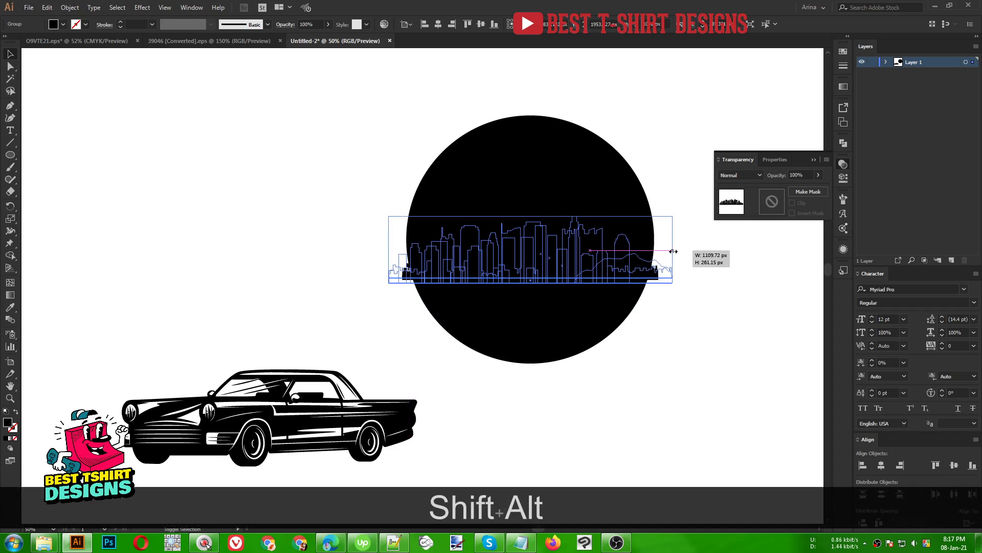
left_click_drag(634, 311, 344, 82)
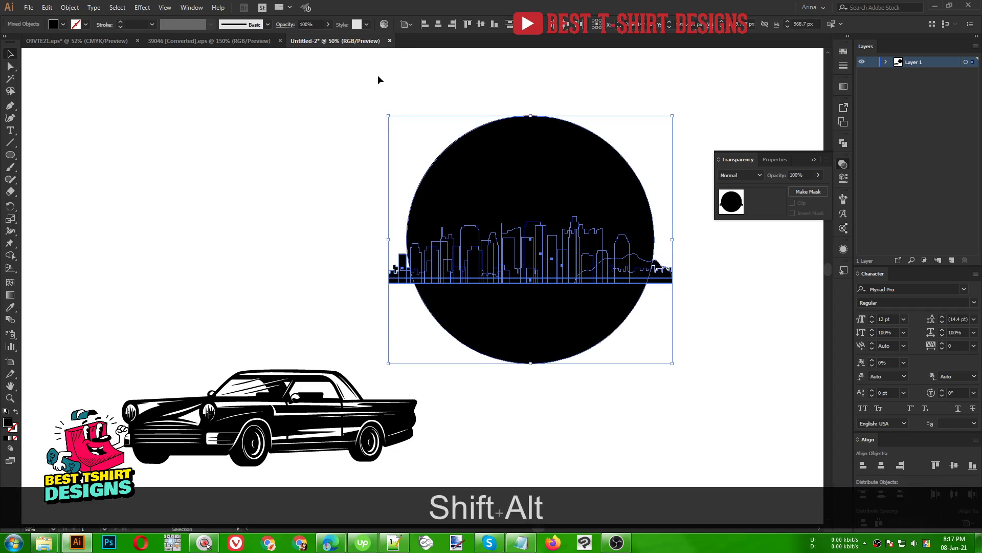
left_click(406, 24)
left_click(417, 35)
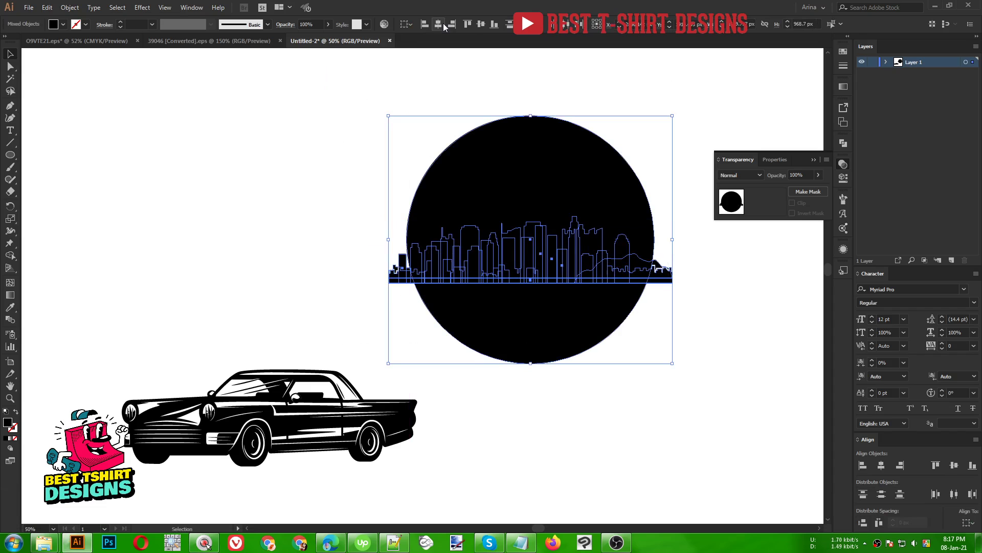
left_click(544, 76)
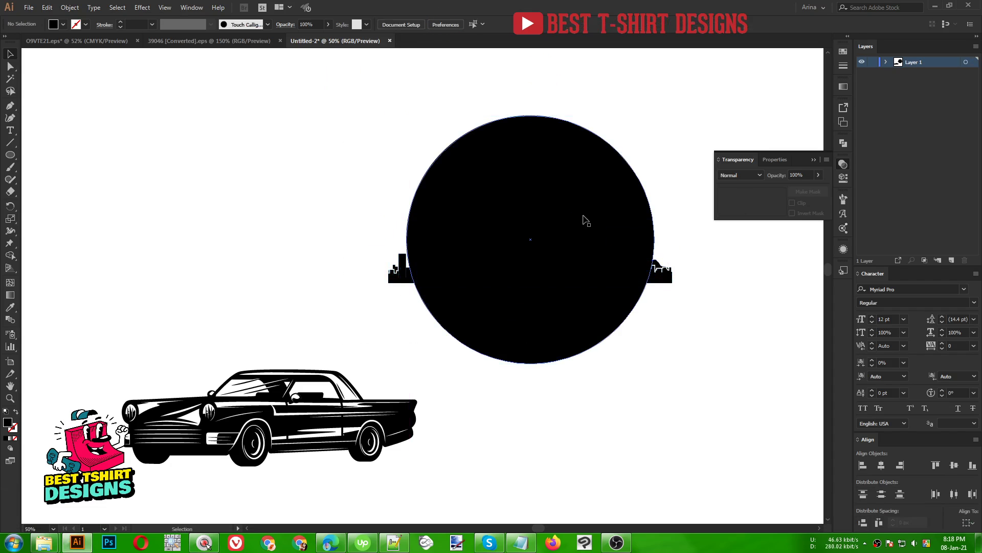
Step: Cut the skyline and paste it in place into an unclipped opacity mask on the circle
left_click(567, 254)
left_click(666, 279)
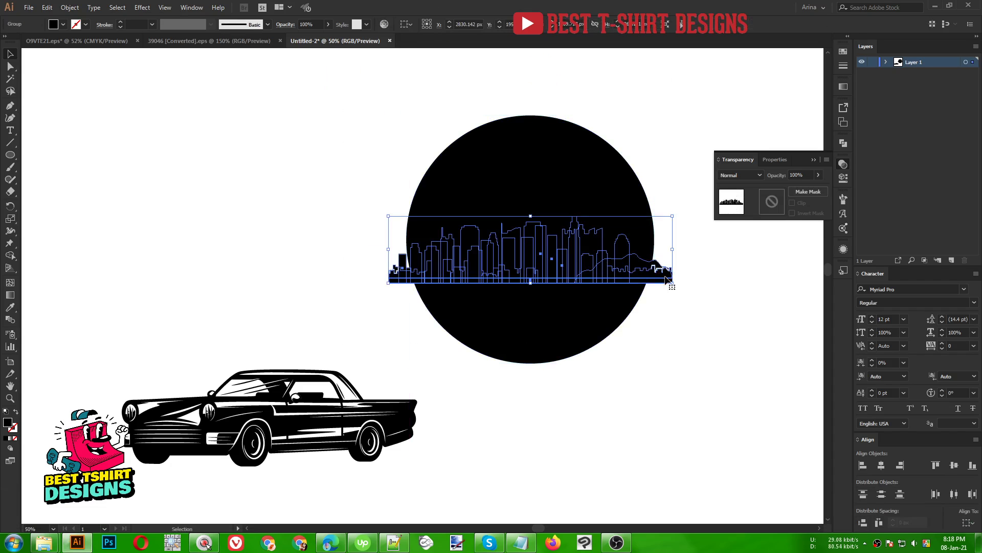
key("ctrl+x")
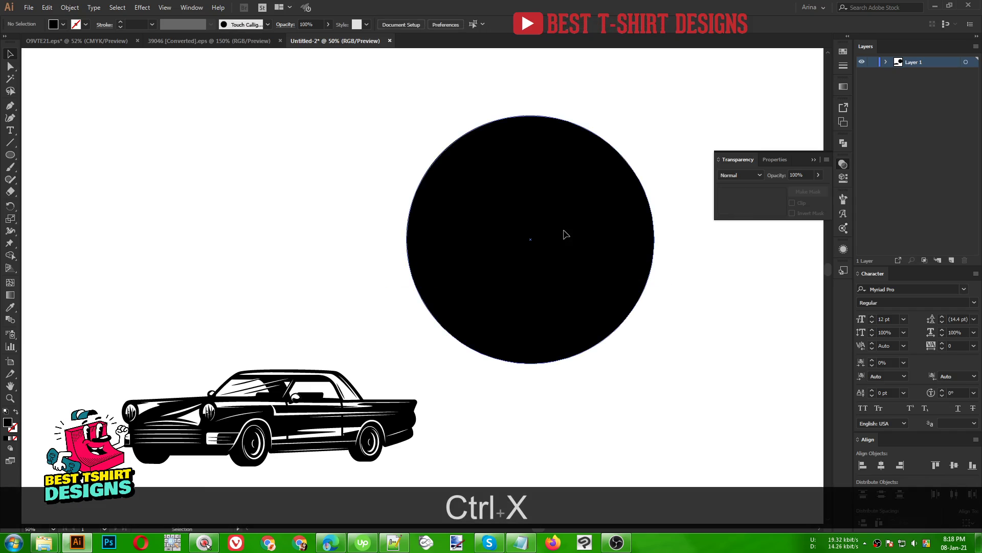
left_click(565, 235)
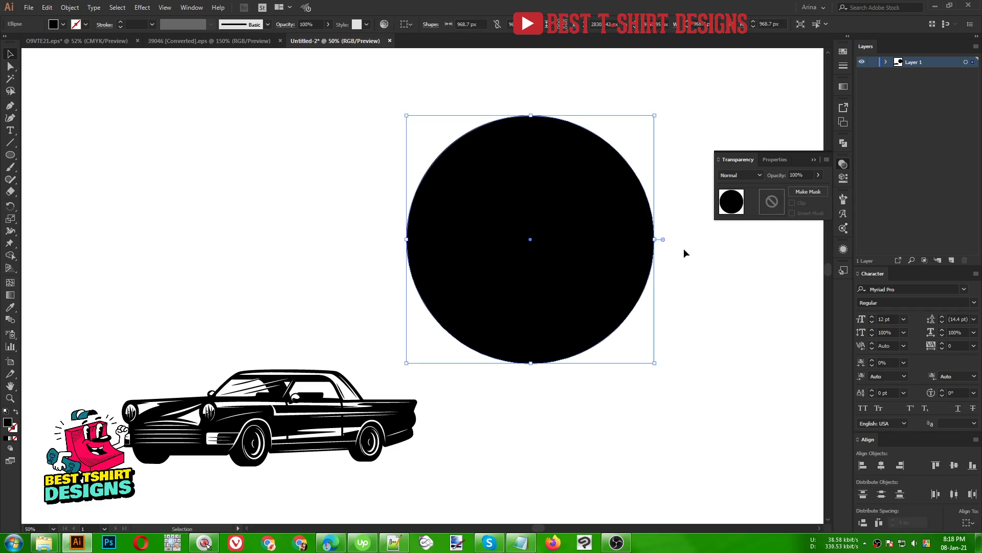
left_click(776, 205)
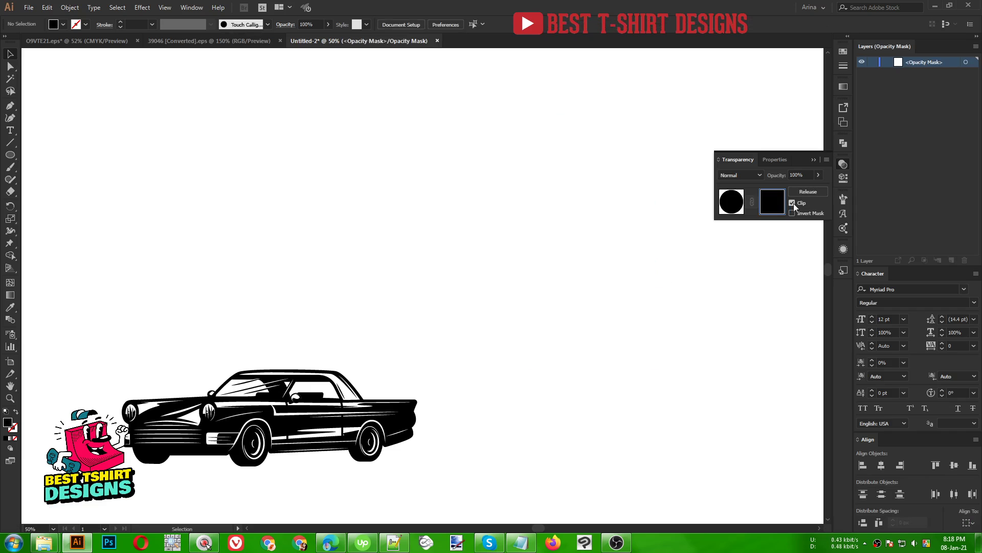
left_click(793, 203)
key("ctrl+f")
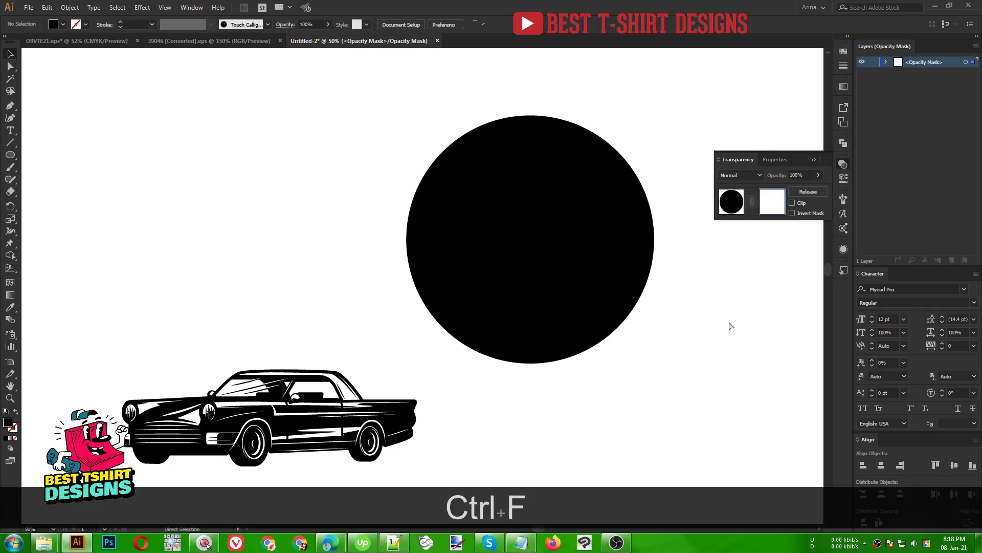
left_click(730, 324)
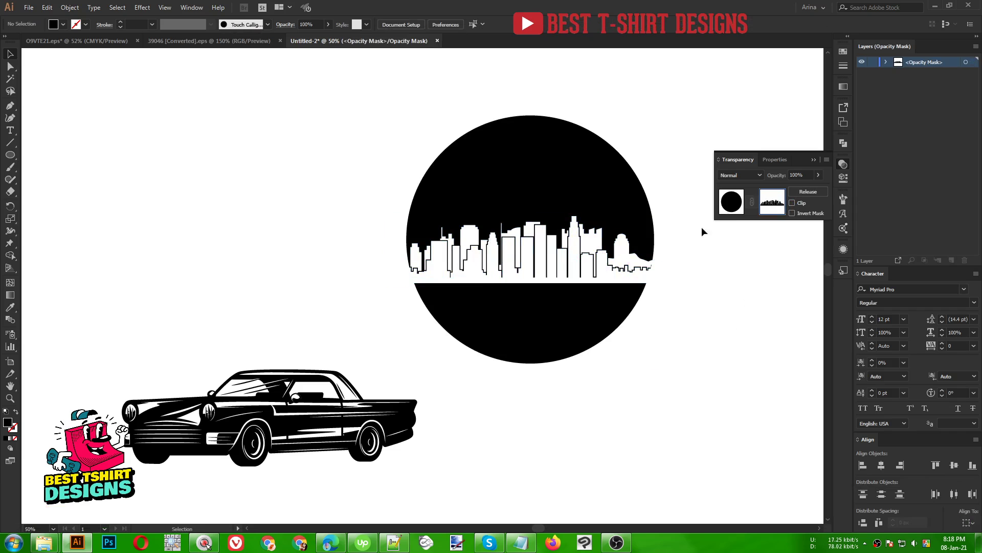
left_click(731, 202)
left_click(315, 220)
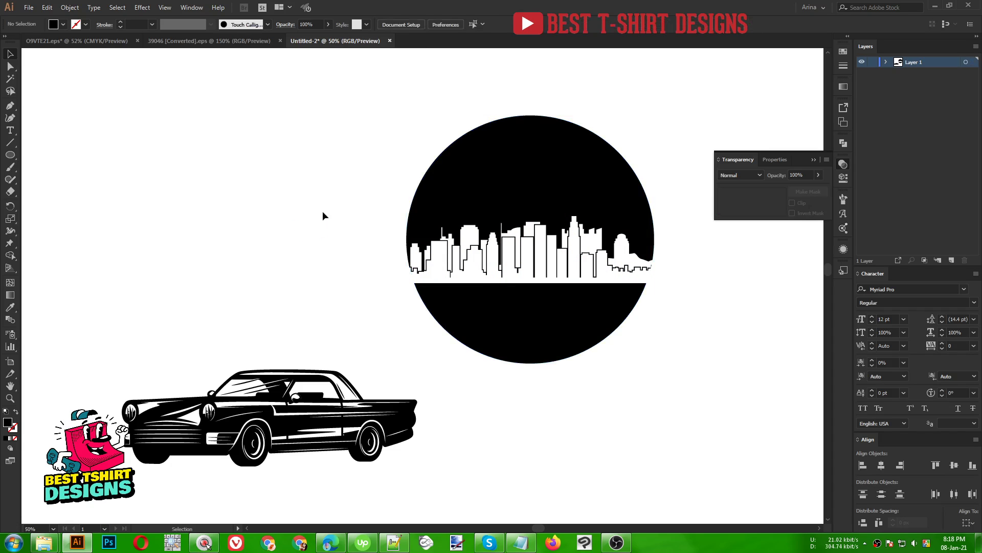
Step: Move the car onto the lower half of the circle, nudge it into place, and select it
scroll(253, 195, "down", 1)
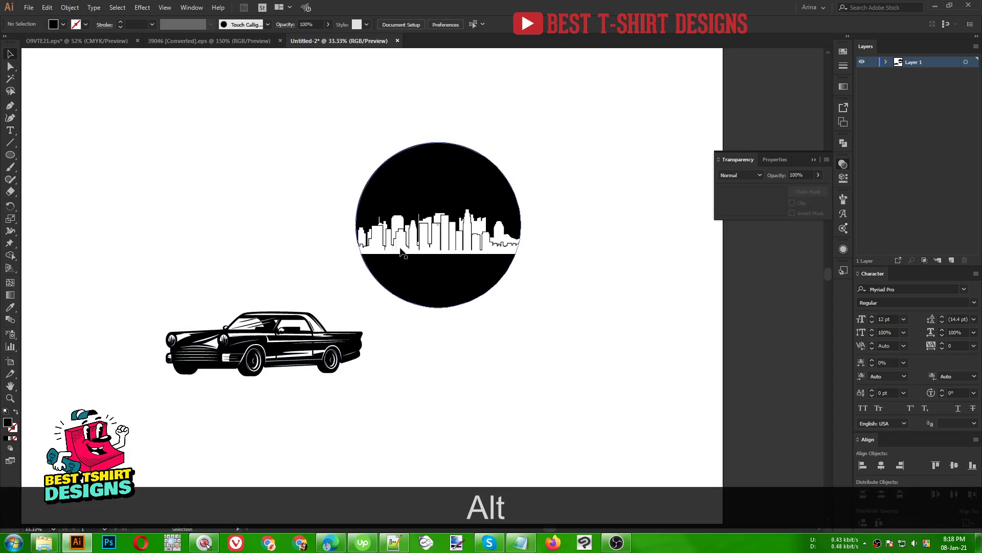
left_click_drag(332, 344, 553, 279)
key("Down")
key("Down")
key("Down")
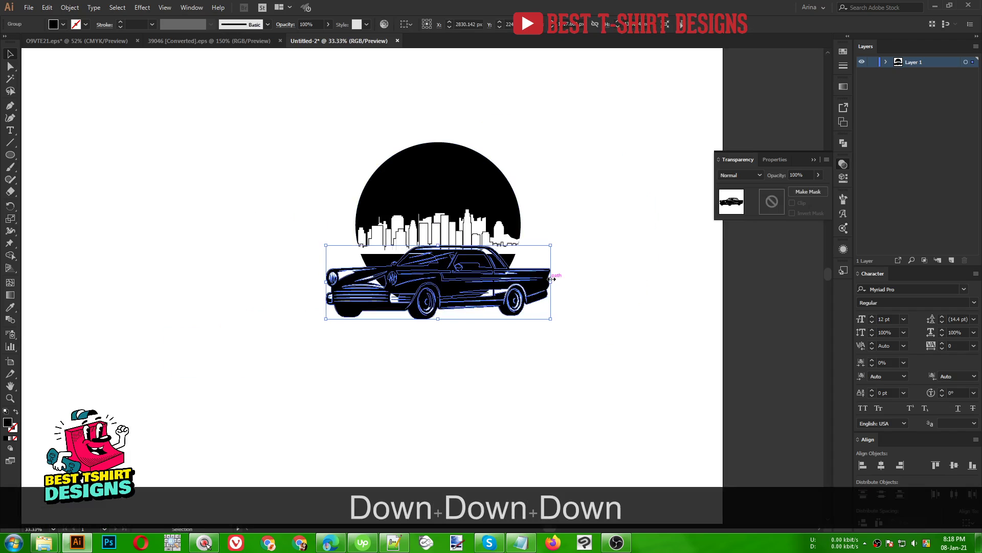
key("Up")
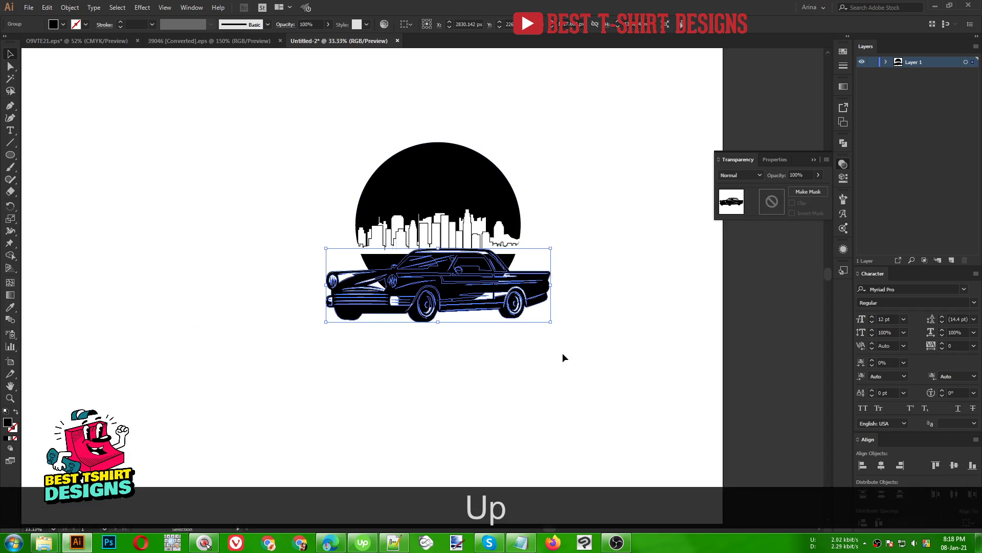
left_click_drag(559, 366, 289, 122)
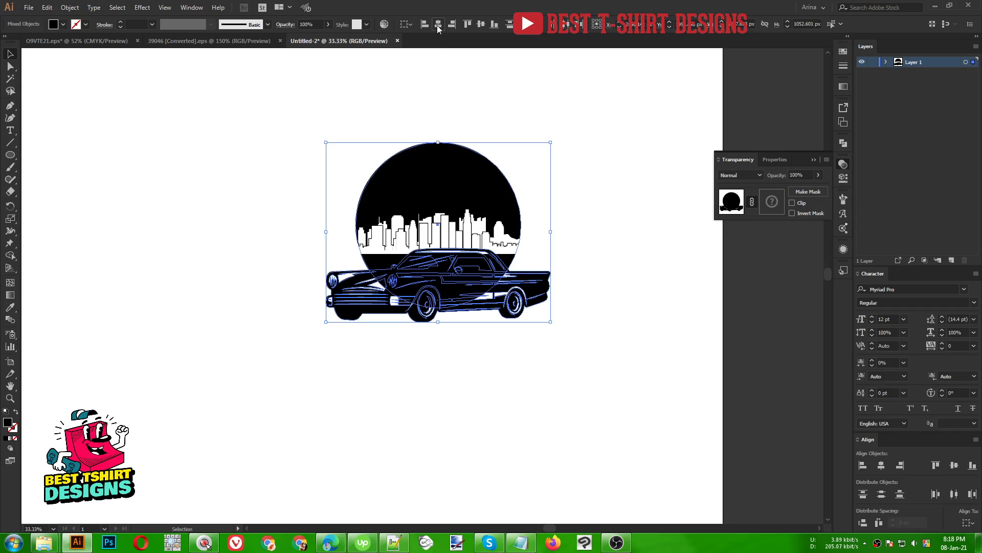
left_click(433, 93)
scroll(467, 152, "up", 1)
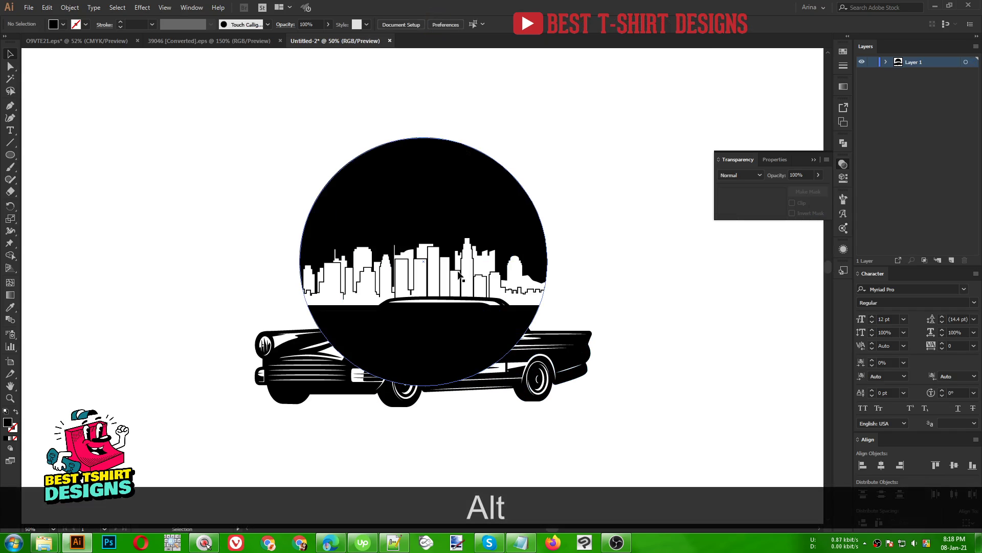
left_click(576, 362)
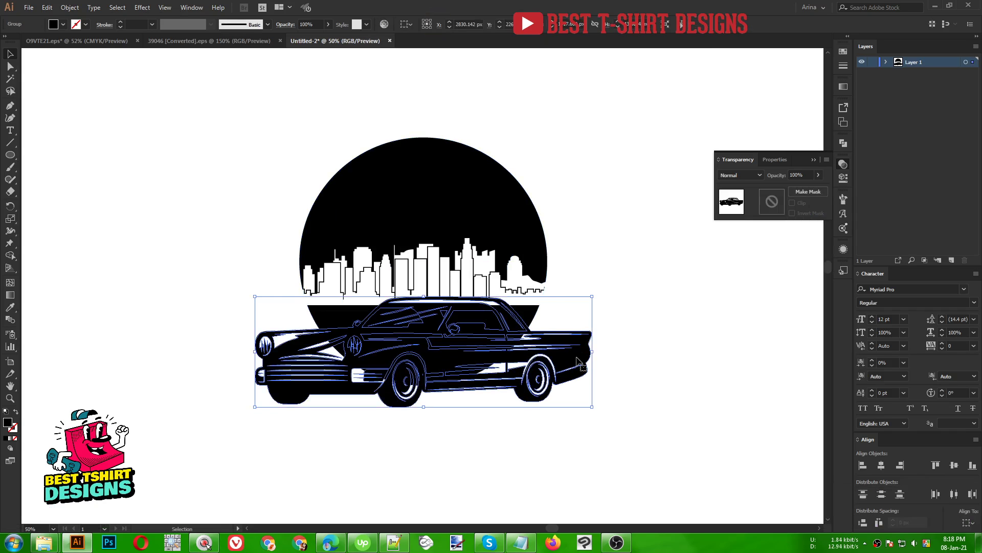
left_click(70, 7)
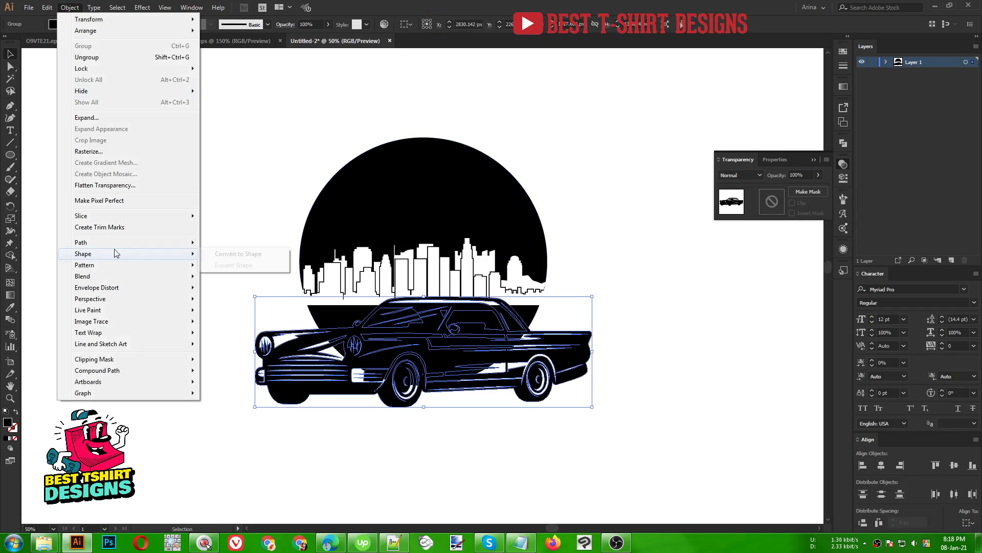
Step: Offset the car's outline by 7 px with Offset Path and cut the result to the clipboard
mouse_move(116, 246)
left_click(232, 281)
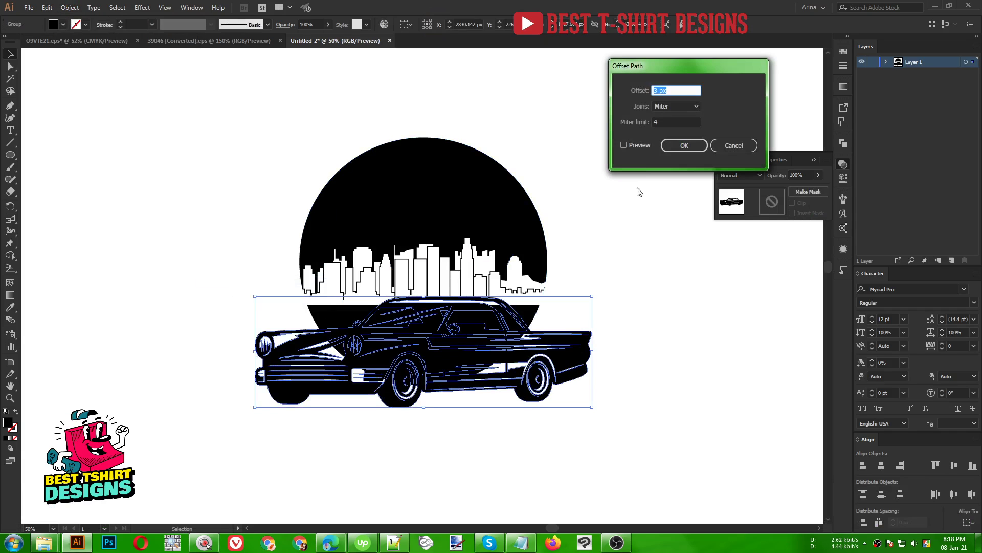
left_click(624, 145)
left_click(671, 90)
key("shift+Up")
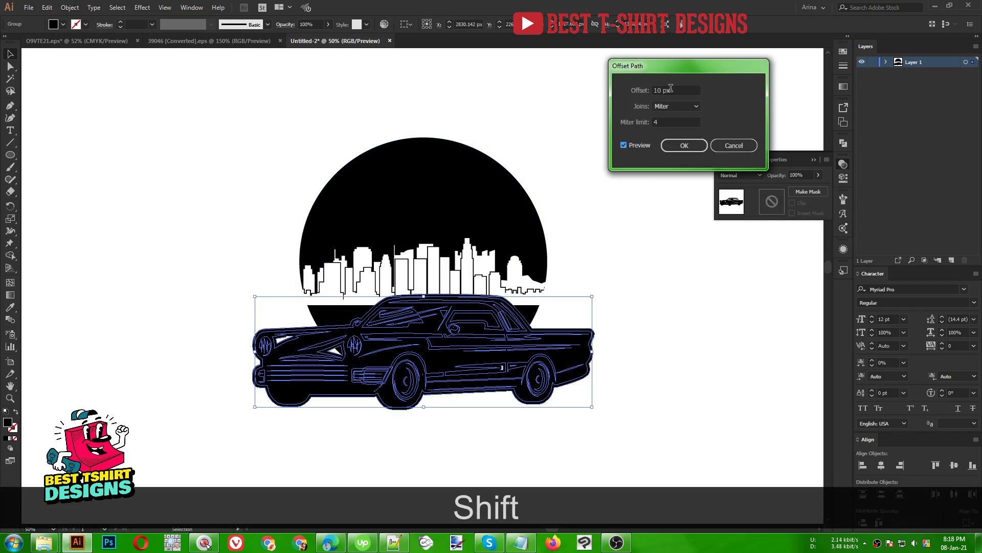
key("Down")
key("Down")
key("Down")
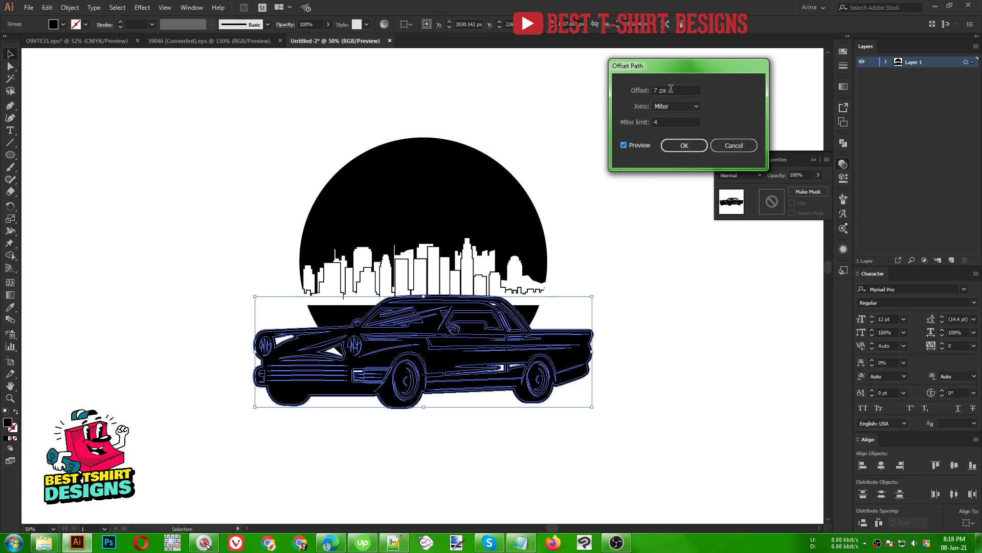
left_click(684, 145)
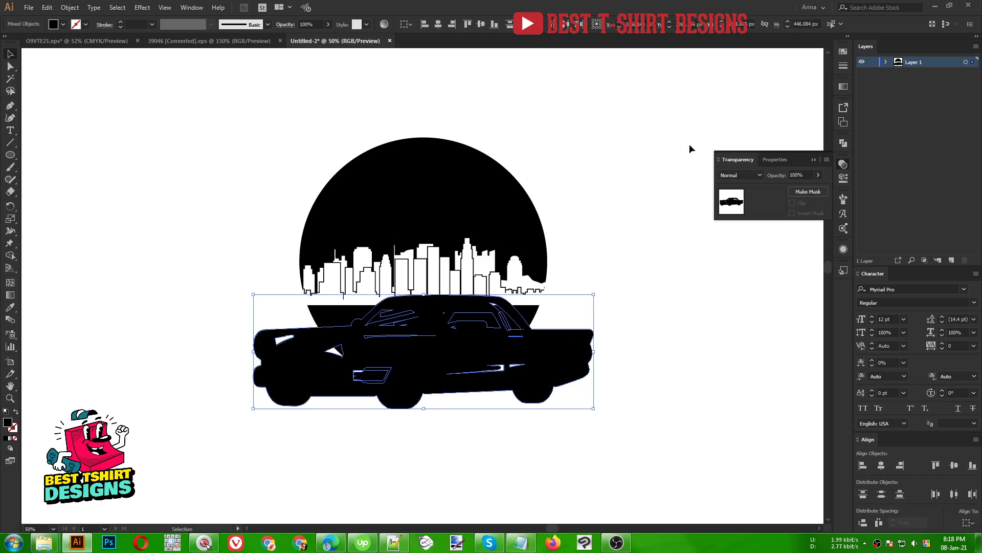
key("ctrl")
key("ctrl+x")
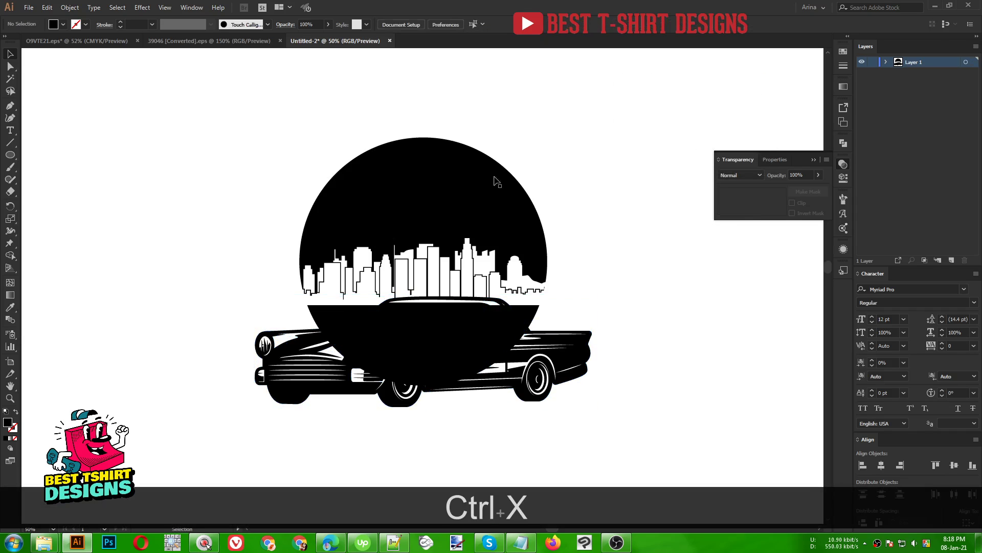
Step: Paste the car silhouette in place inside the circle's opacity mask
left_click(450, 194)
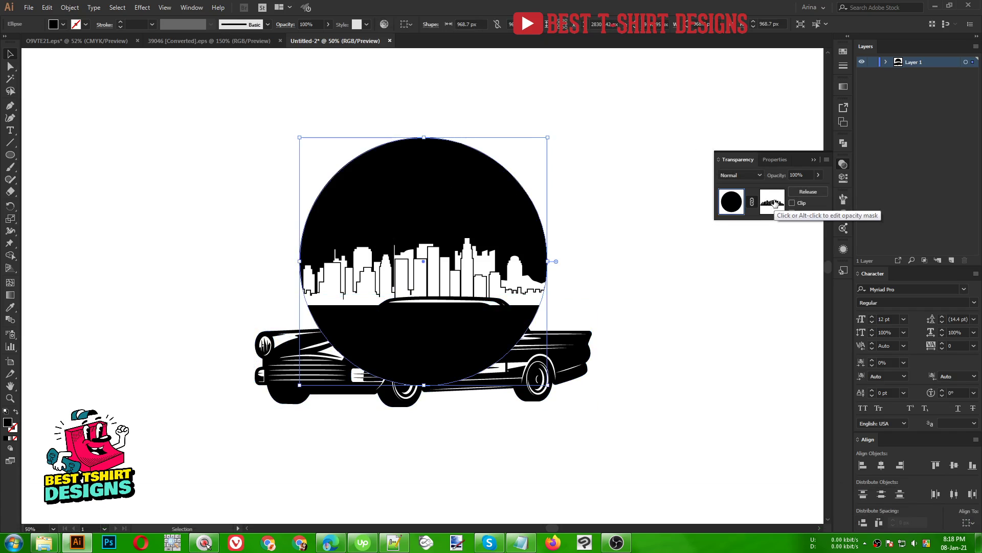
left_click(774, 204)
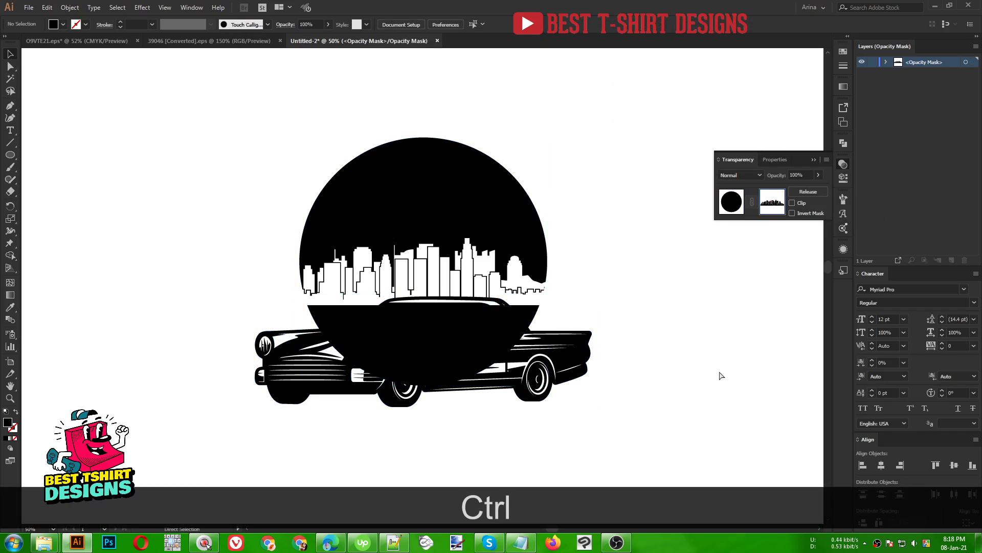
key("ctrl+f")
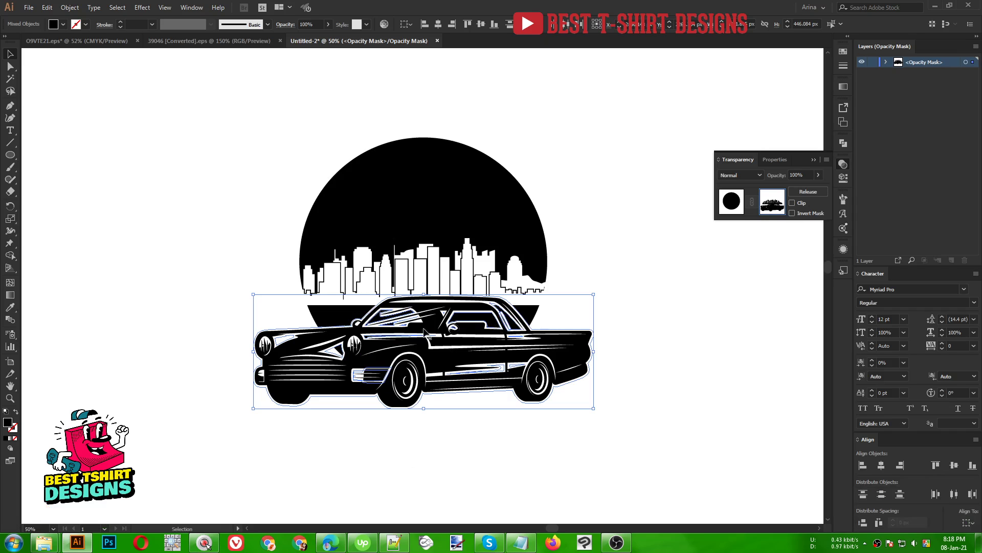
Step: Merge and unite the pasted car pieces into one shape, then shift it lower right
left_click(844, 144)
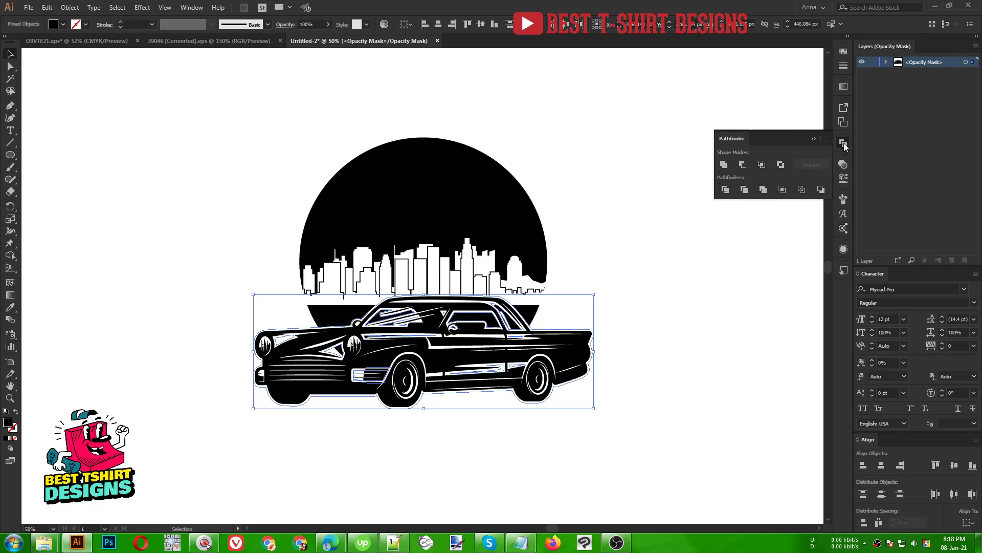
left_click(768, 189)
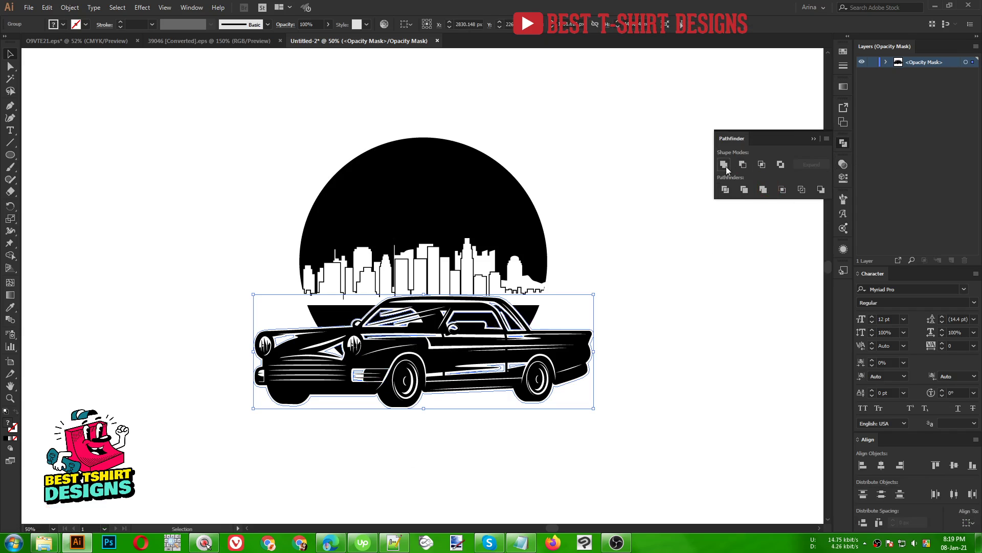
left_click(726, 167)
left_click(600, 257)
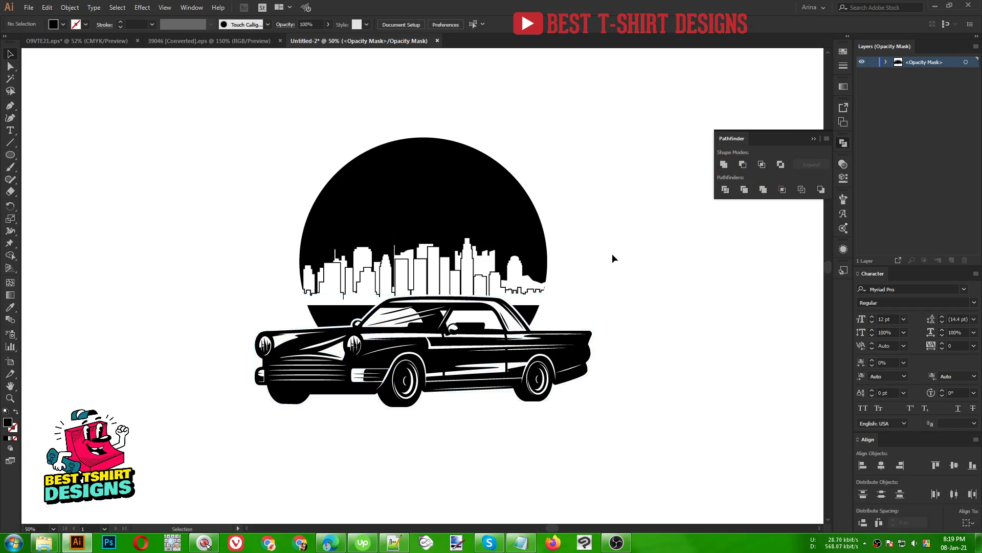
left_click(844, 164)
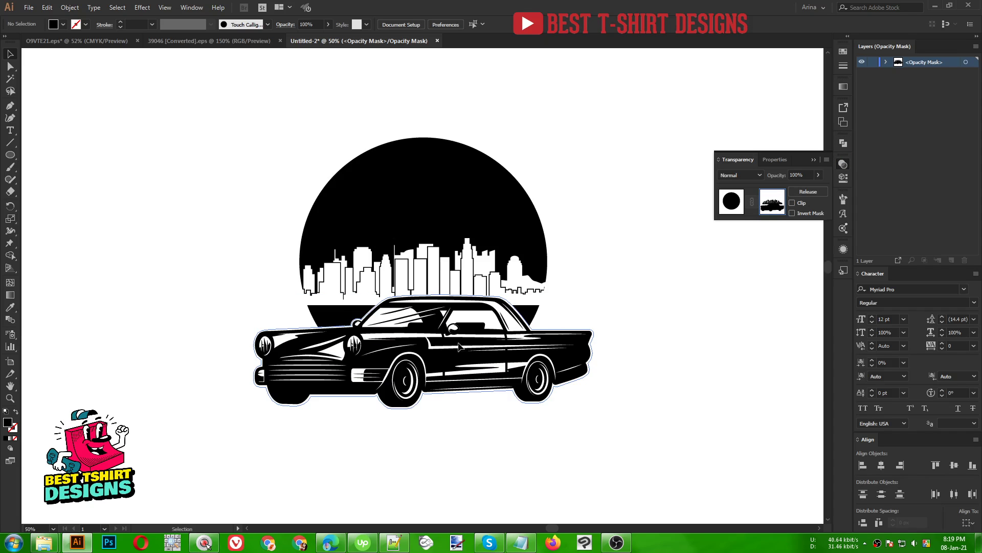
left_click_drag(471, 341, 561, 438)
Step: Undo the silhouette and skyline moves and clear the selection
key("ctrl+z")
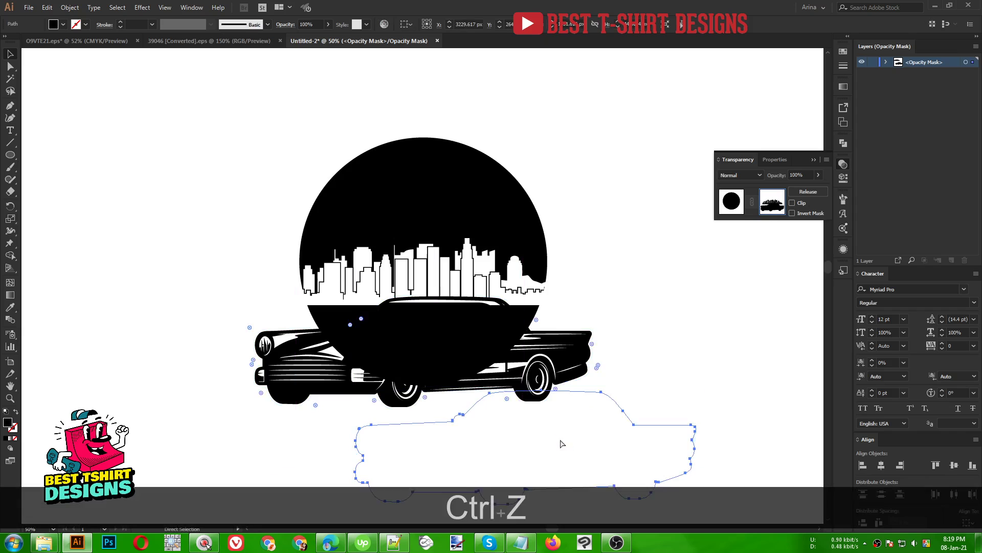
left_click_drag(456, 297, 602, 202)
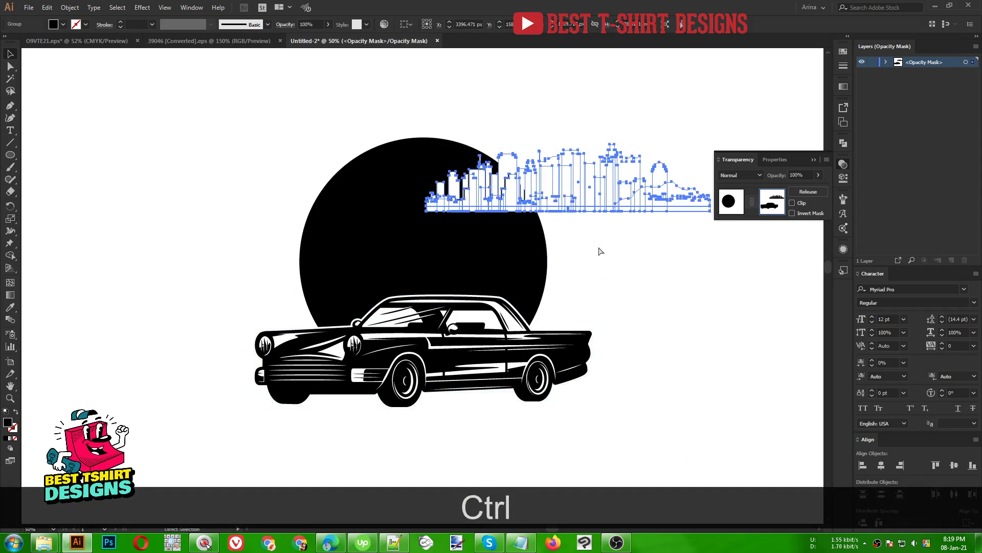
key("ctrl+z")
left_click(642, 285)
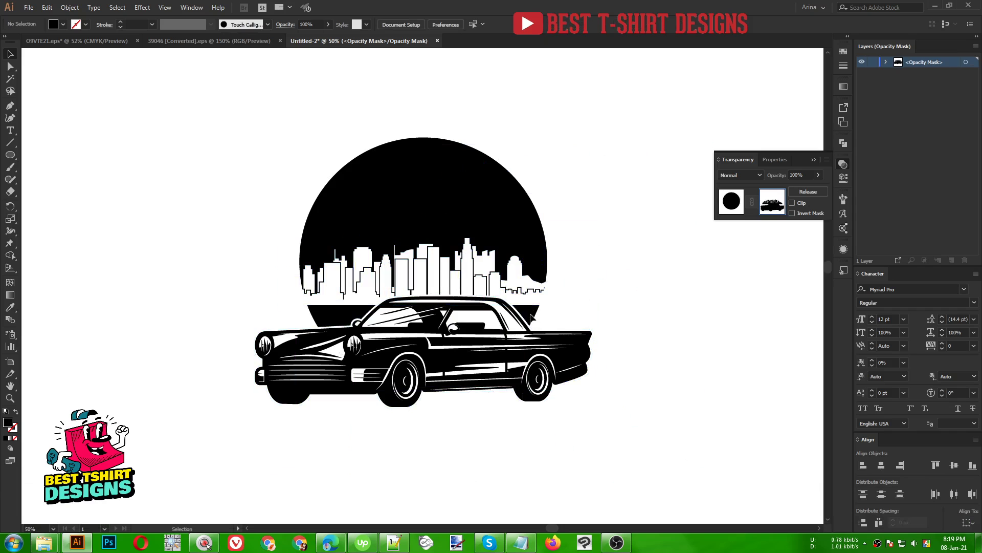
Step: Widen the skyline evenly from its centre and nudge it down two steps
left_click(539, 292)
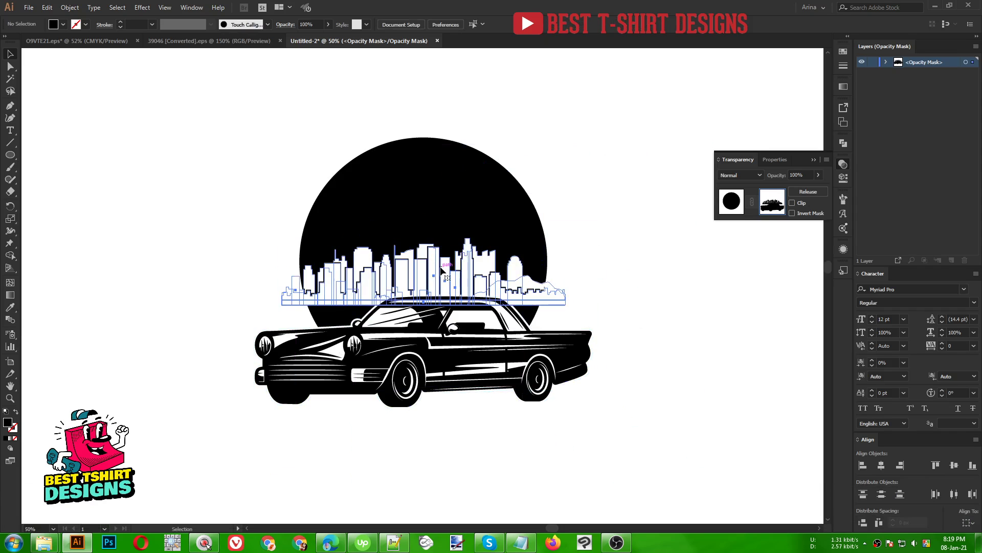
left_click_drag(563, 275, 591, 273)
key("Down")
key("Down")
key("Down")
key("Down")
key("Down")
key("Down")
key("Down")
key("Down")
key("Down")
key("Down")
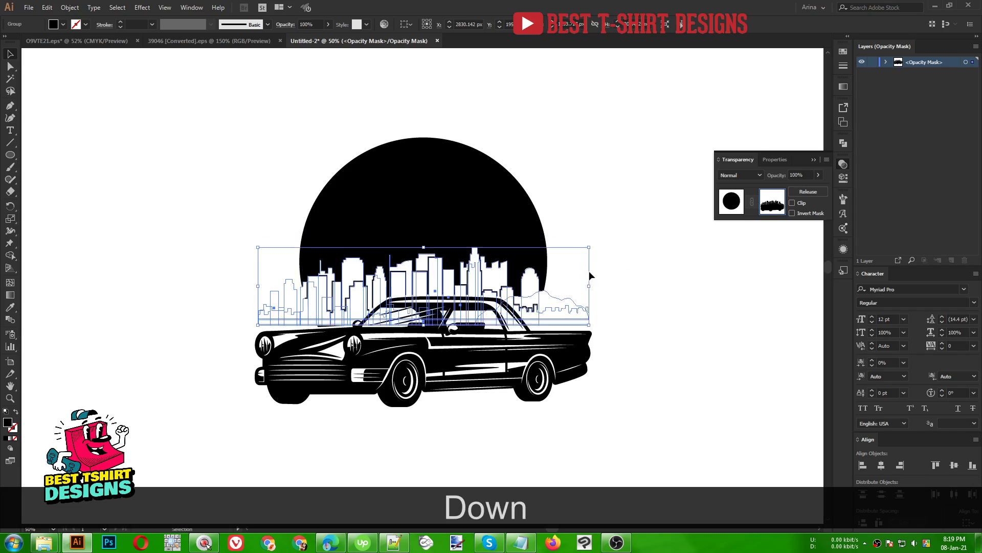
key("Down")
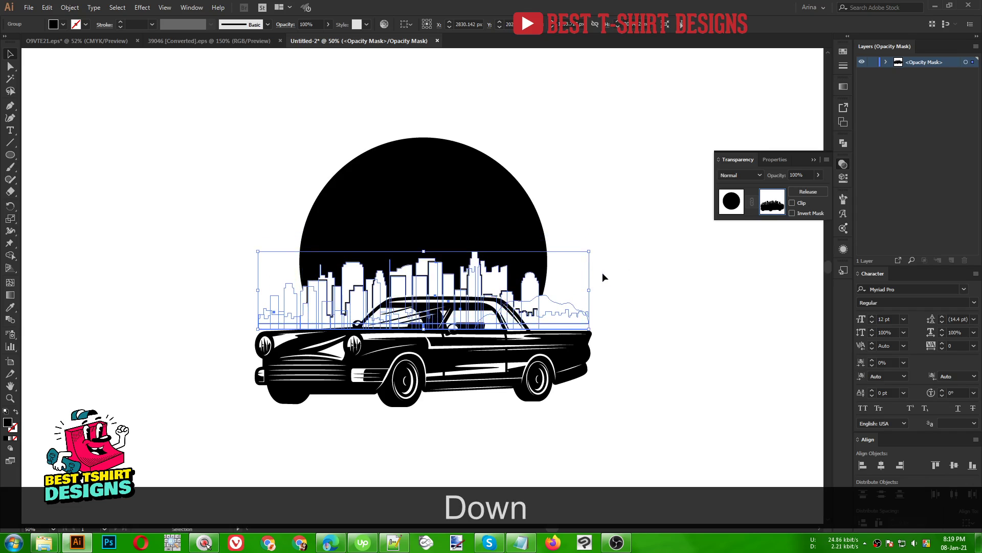
left_click(603, 273)
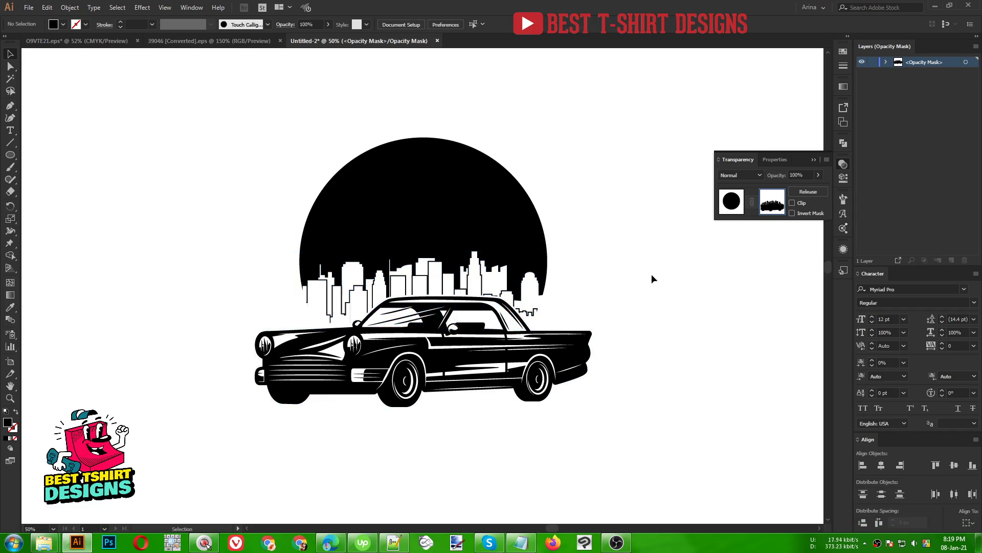
Step: Enlarge the skyline proportionally, then shrink it slightly around its centre
left_click(443, 262)
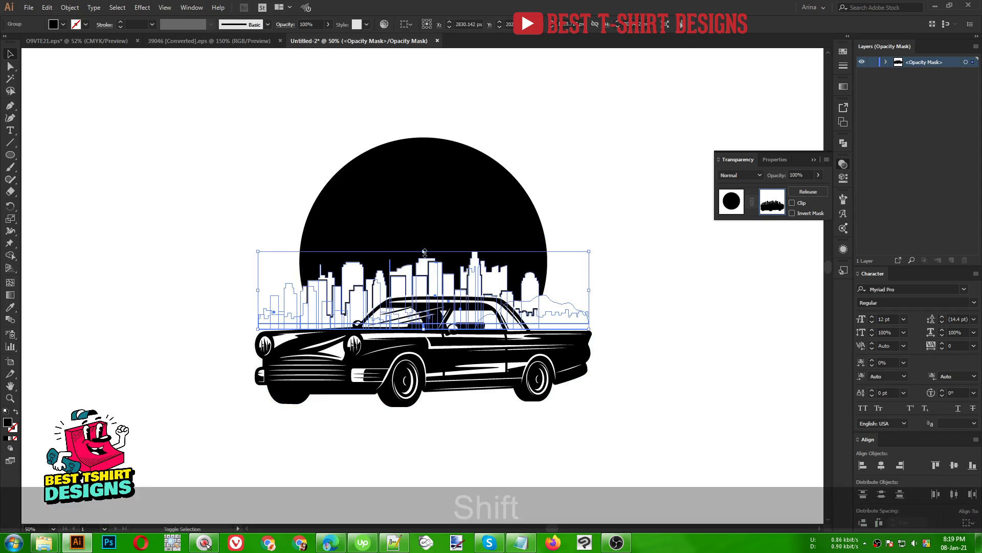
left_click_drag(425, 251, 446, 244)
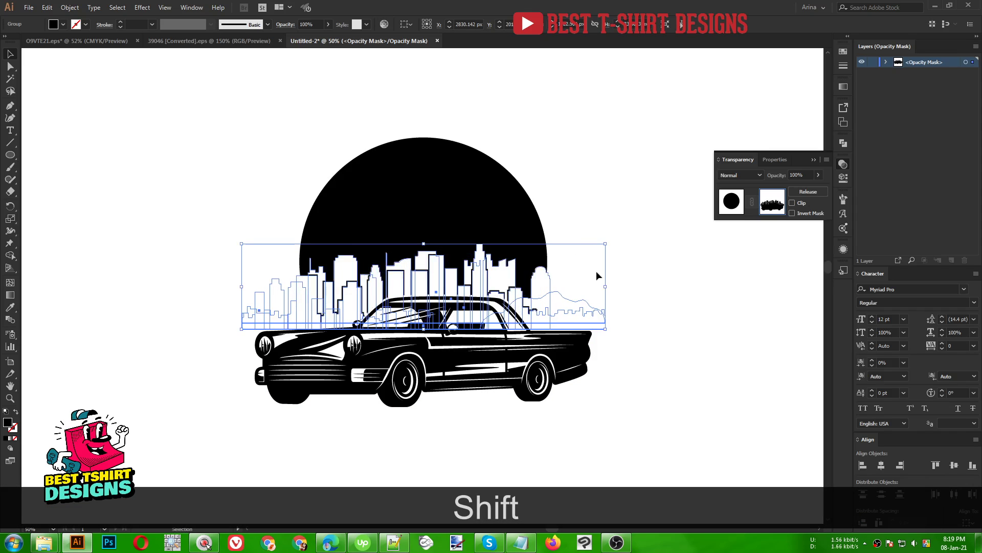
left_click_drag(605, 283, 594, 285)
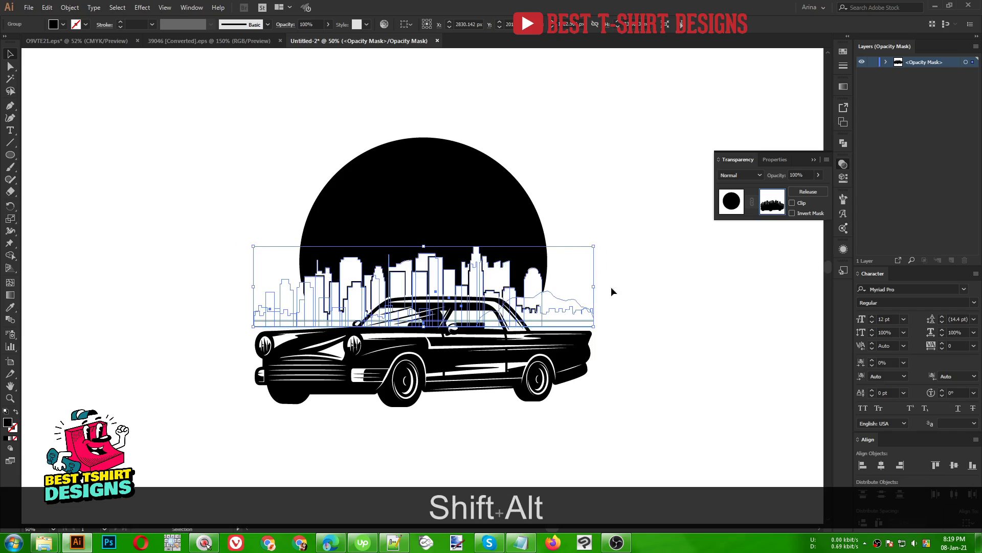
left_click(637, 287)
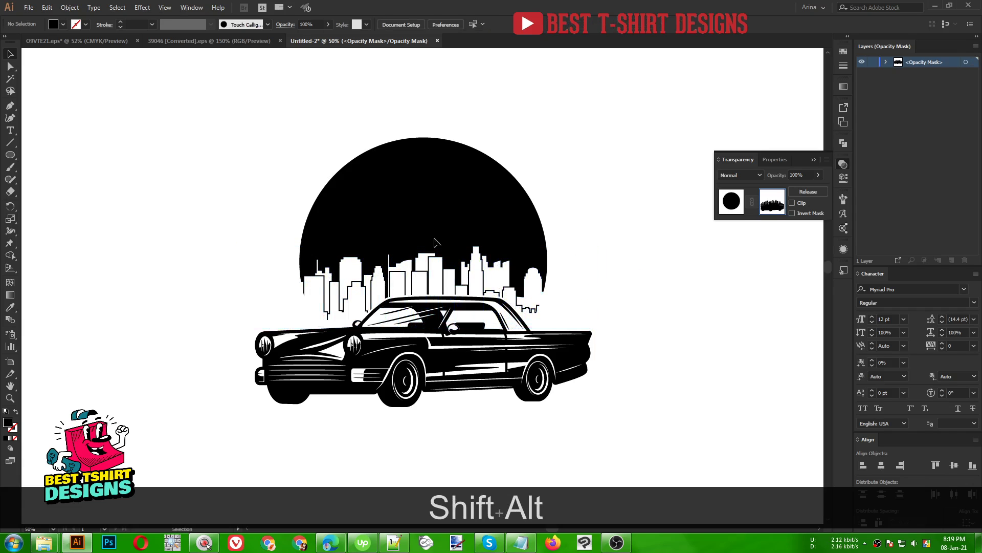
left_click(602, 236)
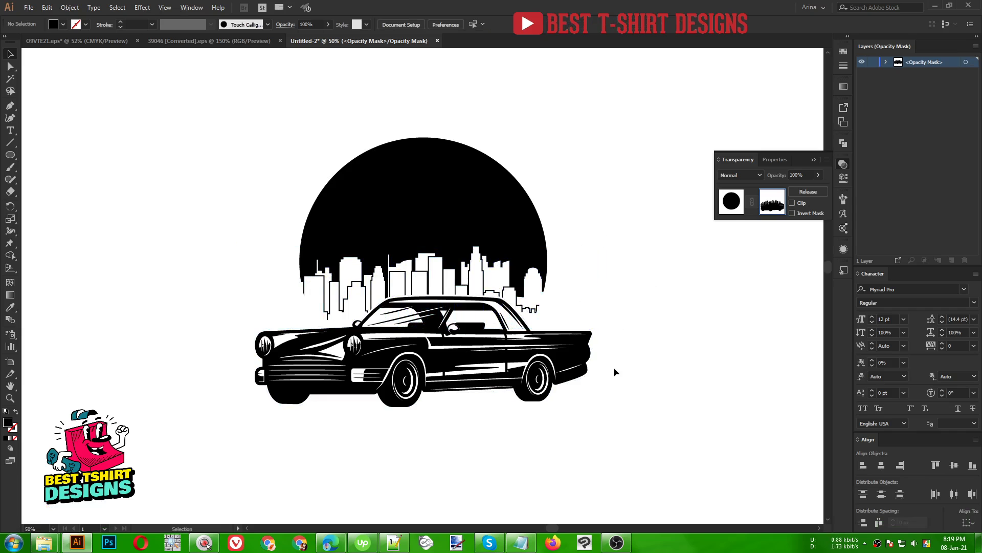
scroll(581, 214, "up", 1)
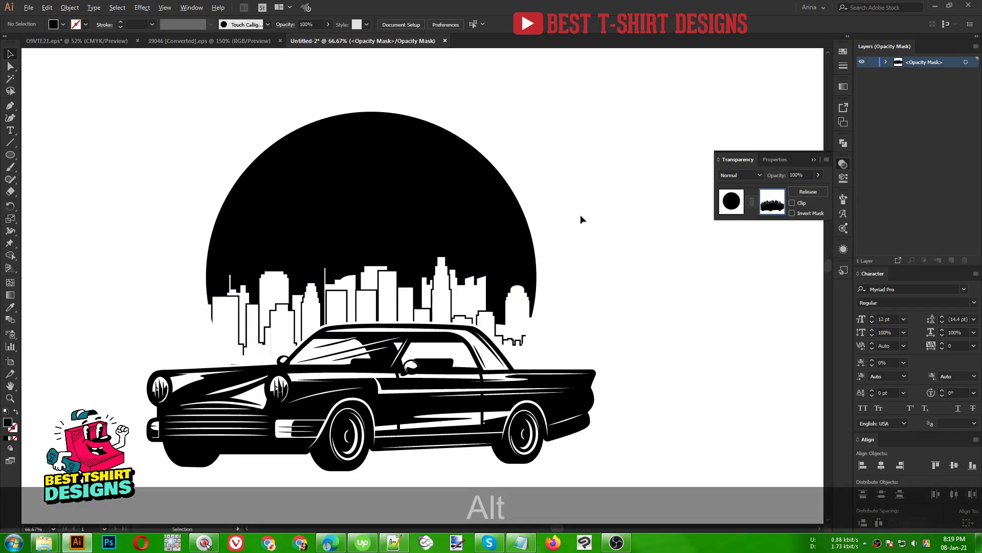
Step: Leave mask editing, scale the car down proportionally and nudge it up
left_click(729, 204)
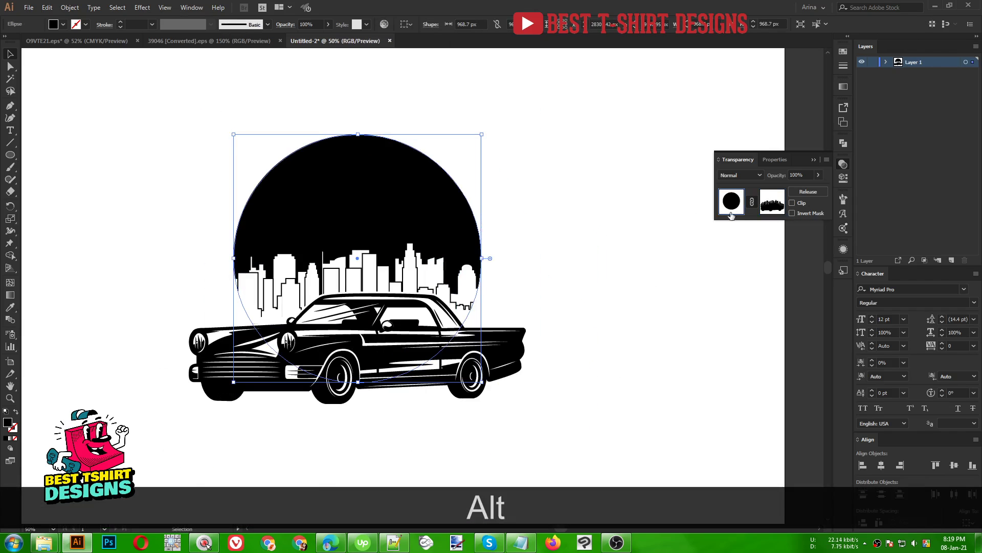
left_click(532, 268)
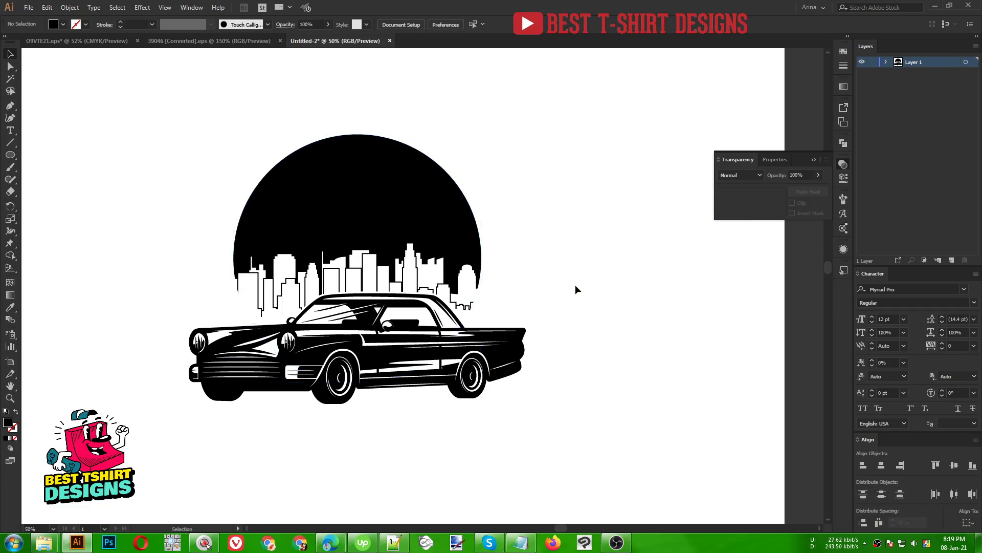
scroll(351, 203, "down", 1)
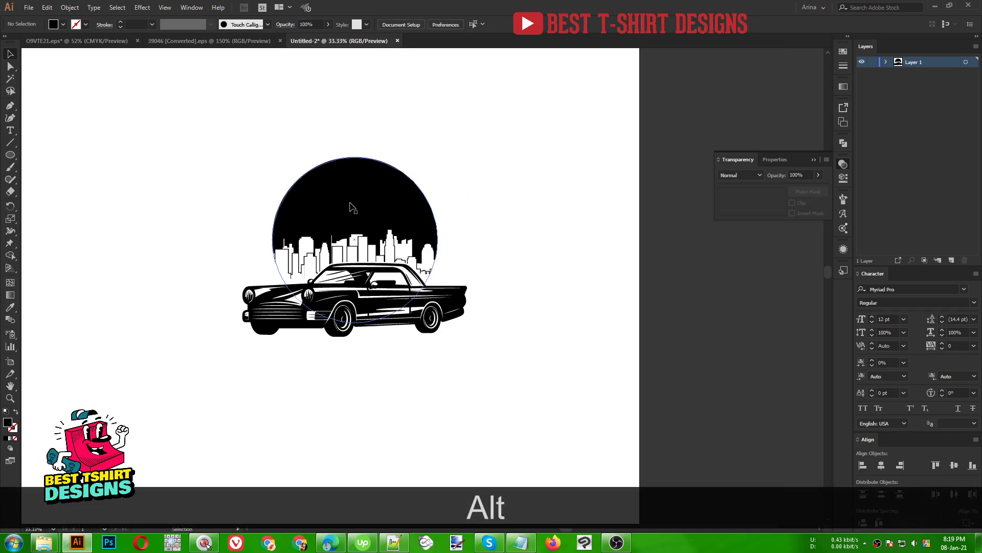
left_click(380, 302)
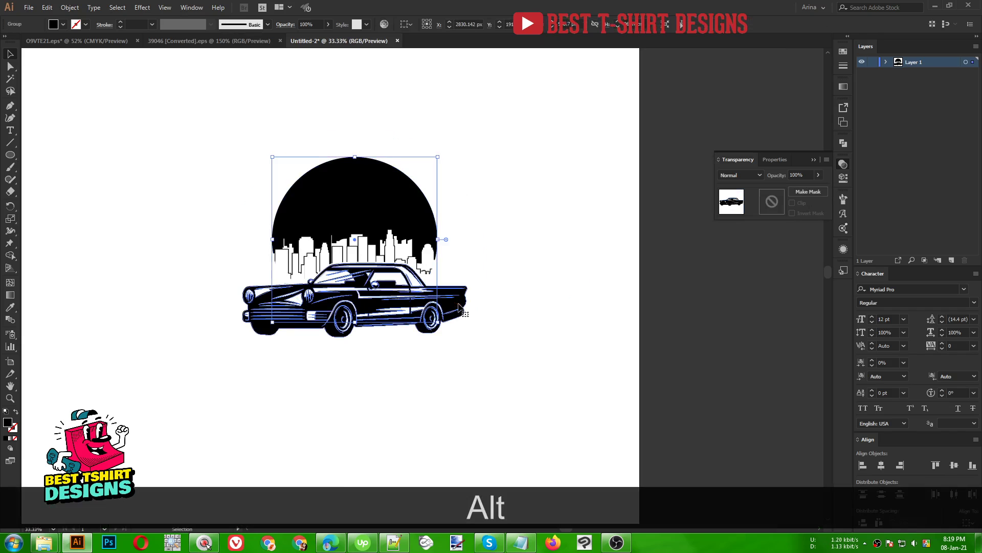
left_click(462, 309)
left_click_drag(462, 307, 445, 303)
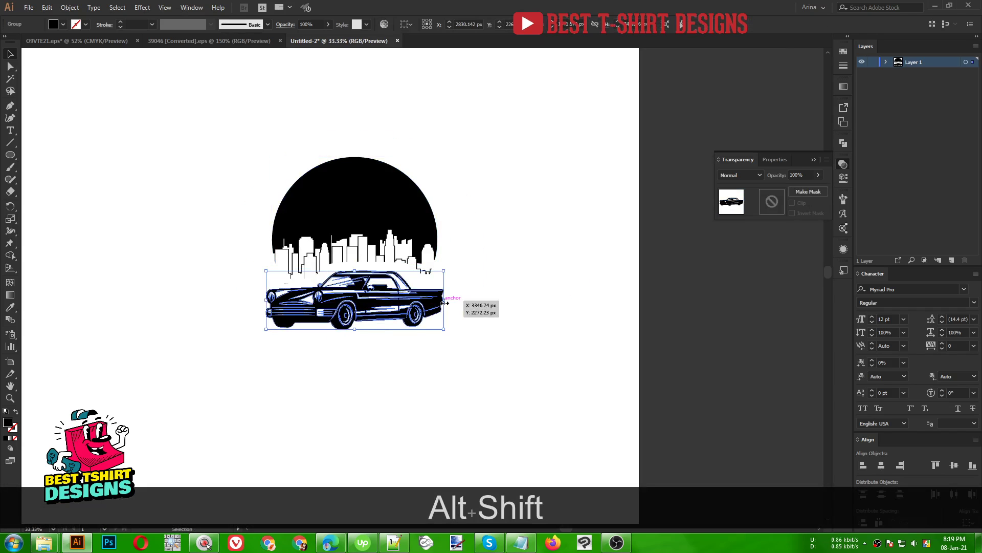
key("Up")
key("Up")
key("Up")
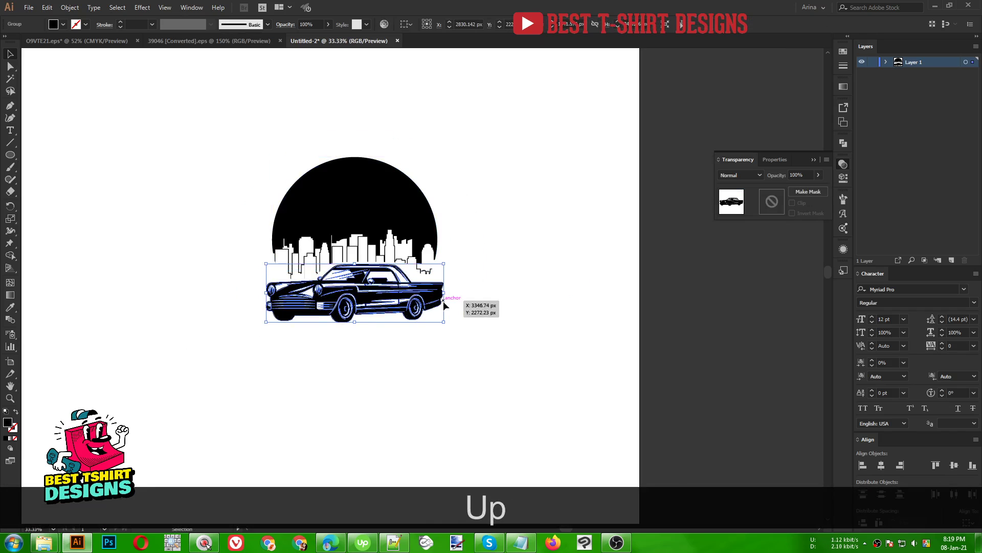
Step: Show rulers and place vertical guides at the circle's right and left edges
scroll(375, 195, "up", 1)
key("ctrl+alt+r")
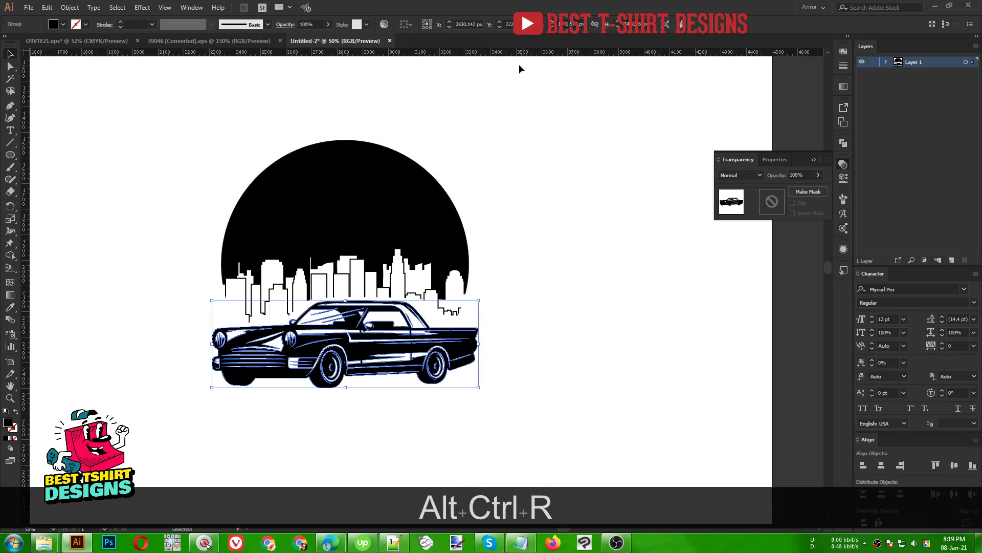
left_click_drag(528, 53, 468, 240)
left_click(473, 156)
left_click_drag(471, 152, 221, 160)
Step: Resize the car so its edges meet both guides and fine-tune its height
left_click(455, 353)
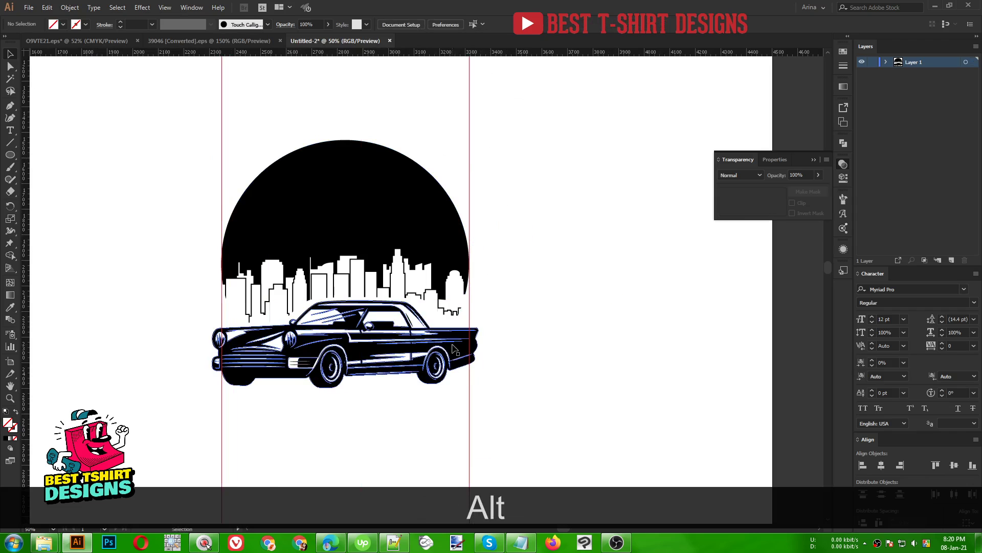
left_click_drag(471, 346, 469, 346)
left_click_drag(212, 344, 222, 341)
key("Up")
key("Up")
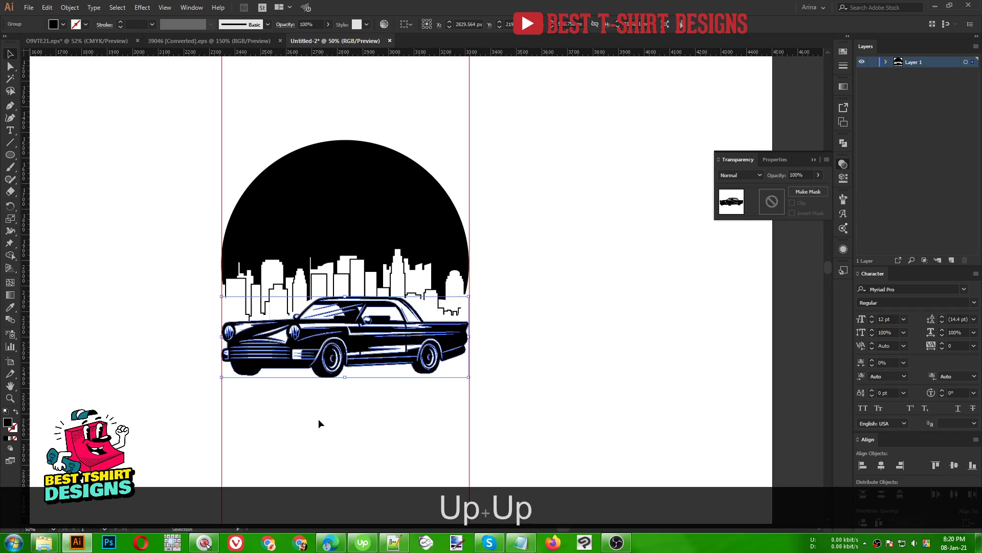
key("Up")
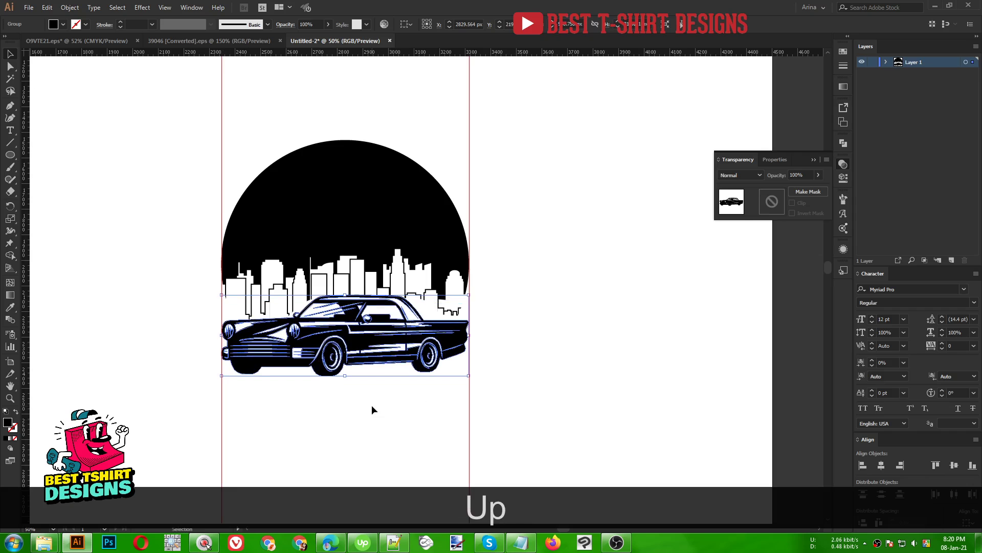
key("Down")
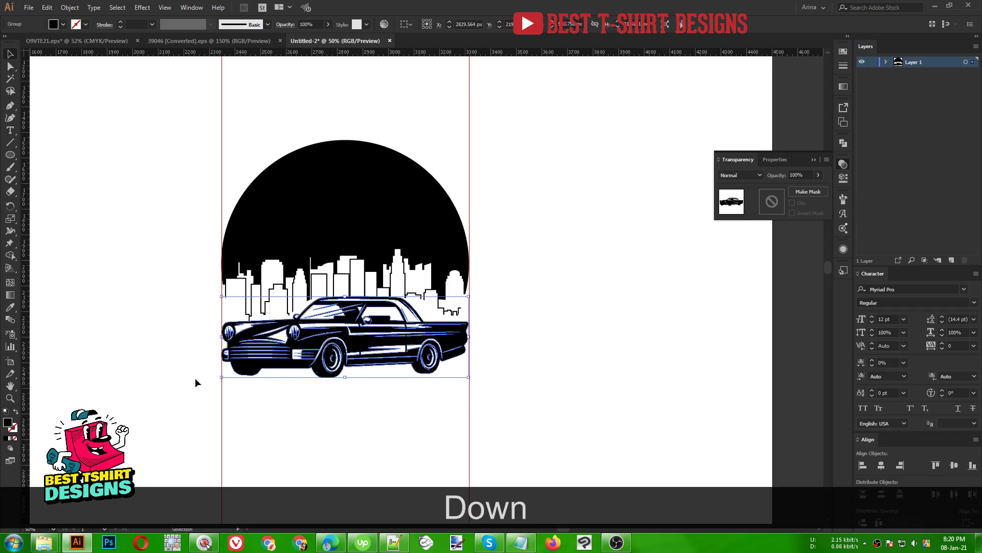
Step: Offset the resized car's outline by 7 px and cut the offset shape
left_click(69, 8)
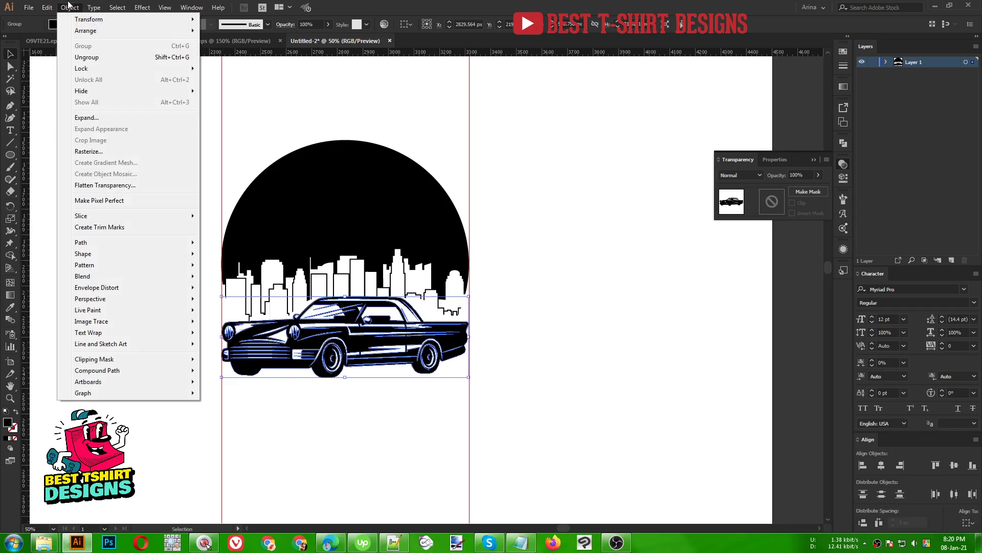
mouse_move(132, 245)
left_click(233, 281)
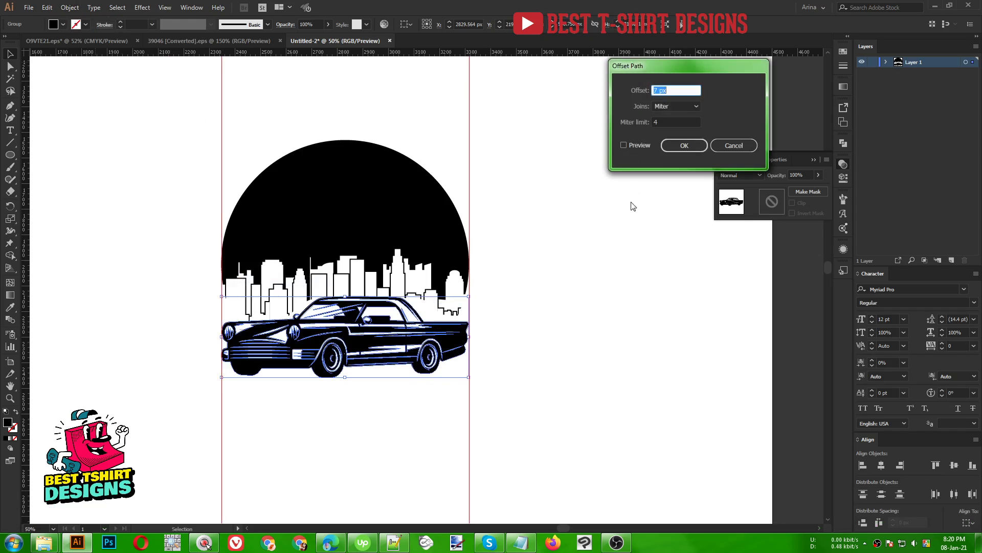
left_click(625, 145)
left_click(684, 145)
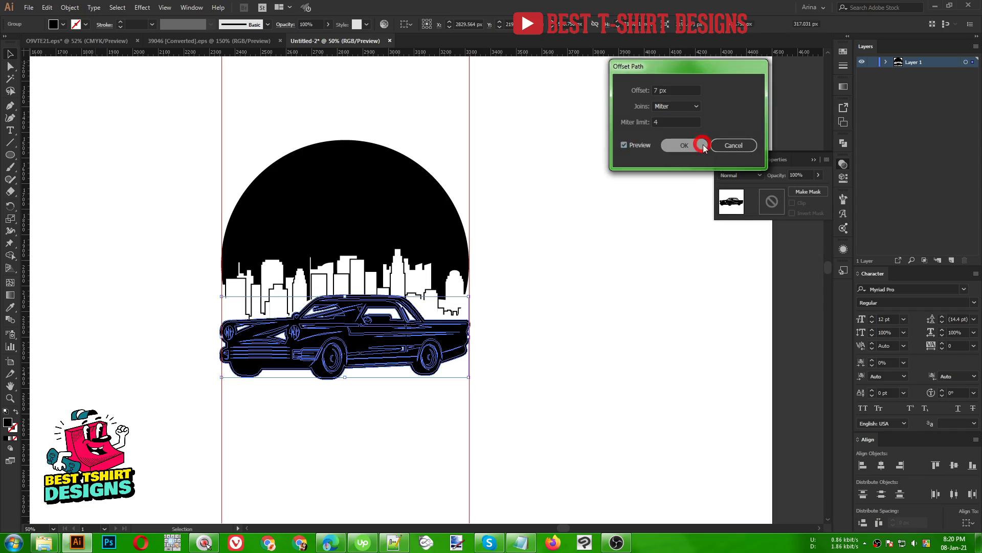
key("ctrl")
key("ctrl+x")
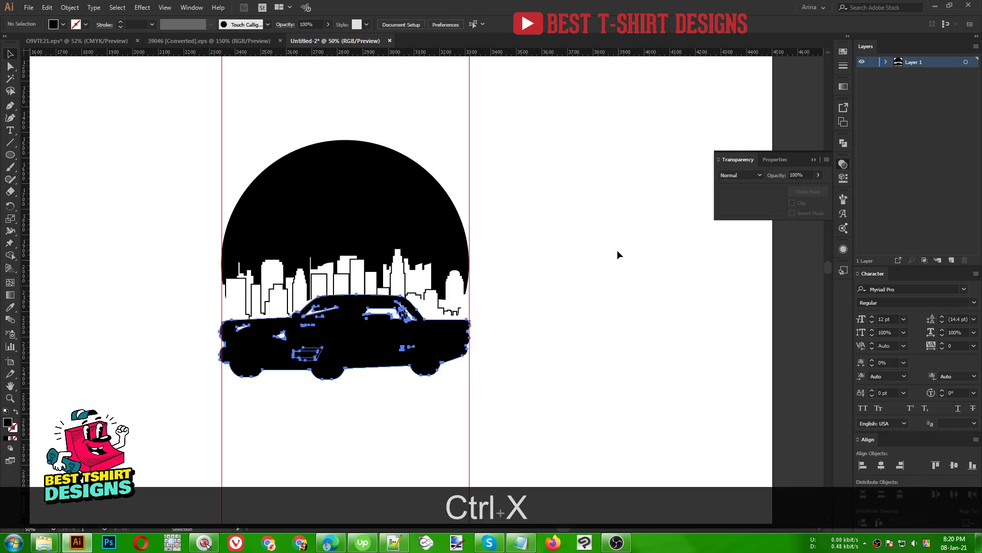
Step: Paste the car outline in place inside the circle's opacity mask, replacing a misplaced paste
left_click(377, 231)
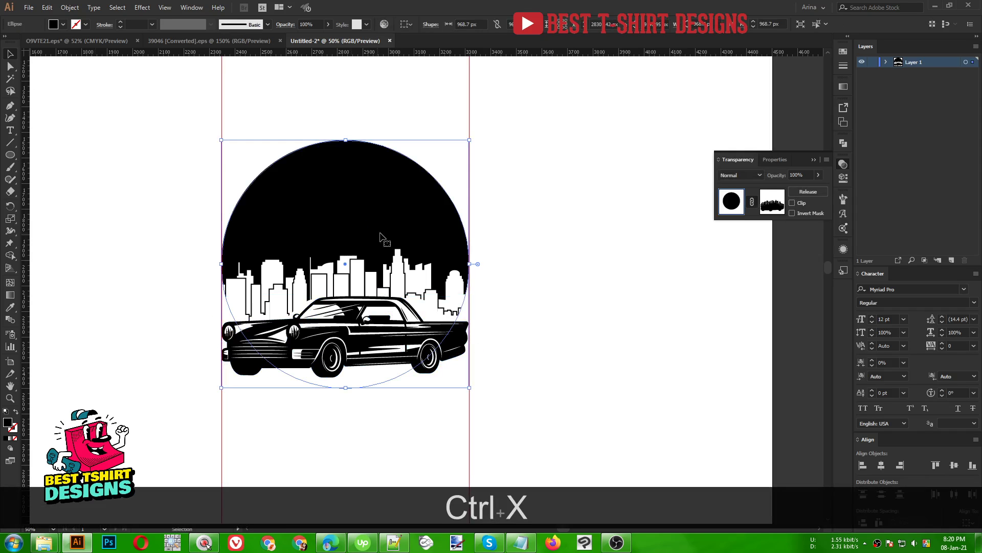
left_click(779, 211)
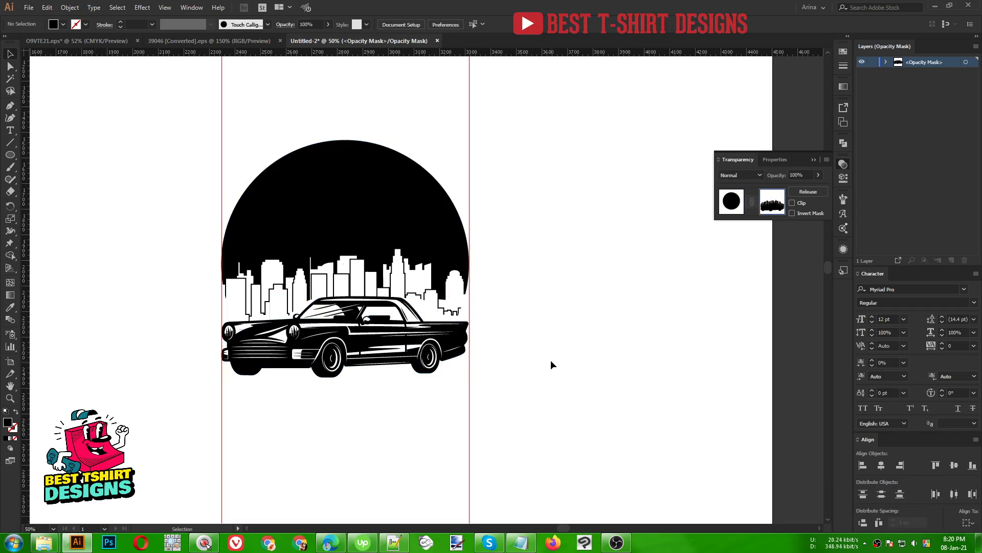
key("ctrl+f")
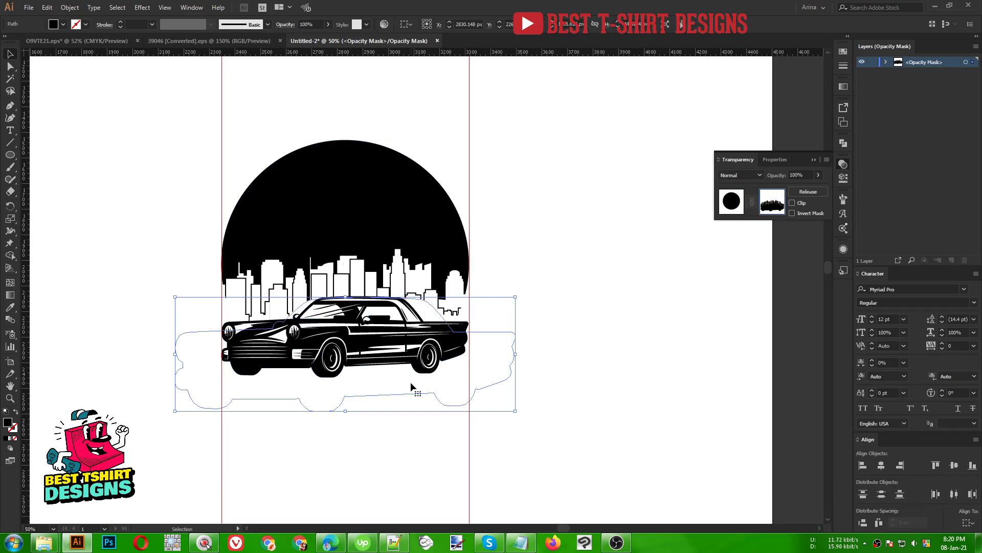
key("Delete")
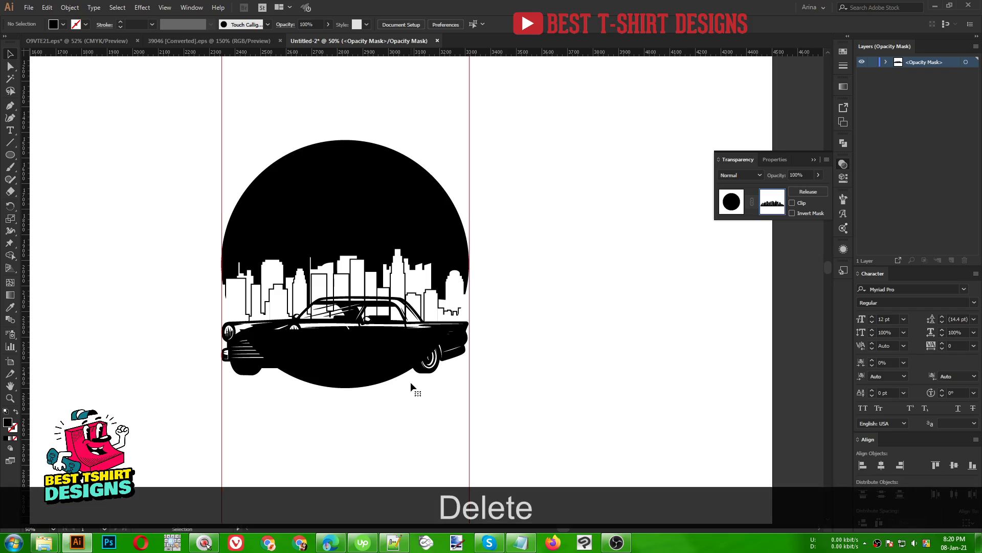
key("ctrl+f")
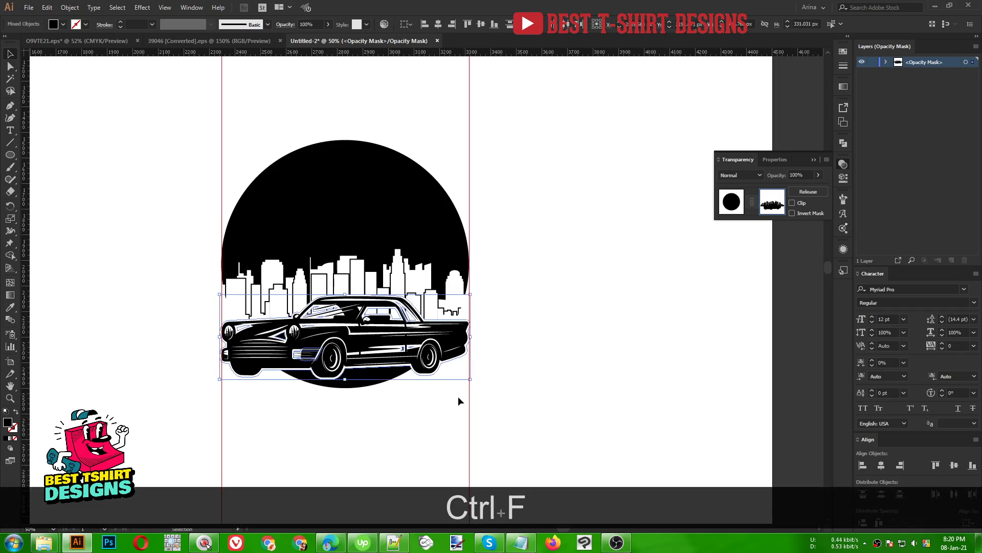
Step: Merge the pasted car outline into one shape with Pathfinder and deselect it
left_click(844, 143)
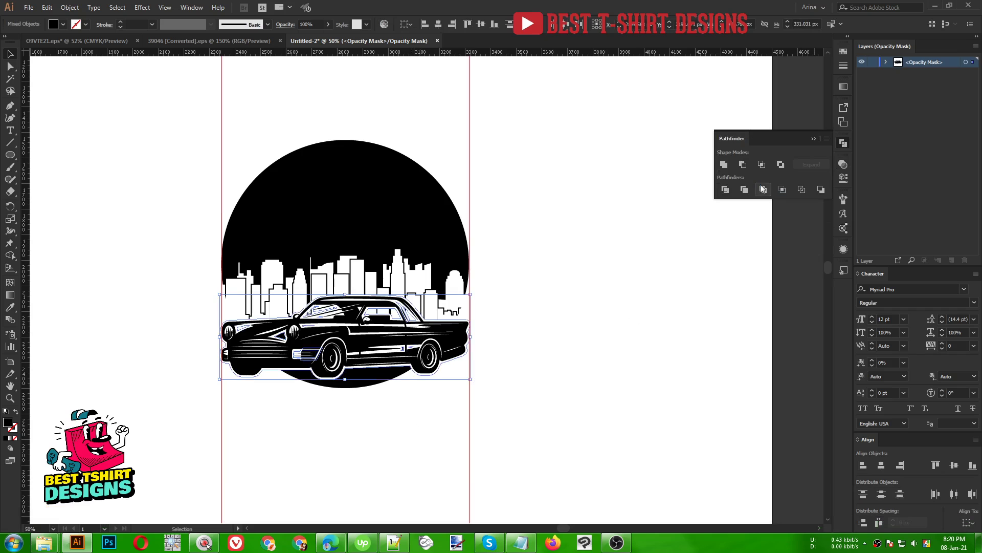
left_click(763, 190)
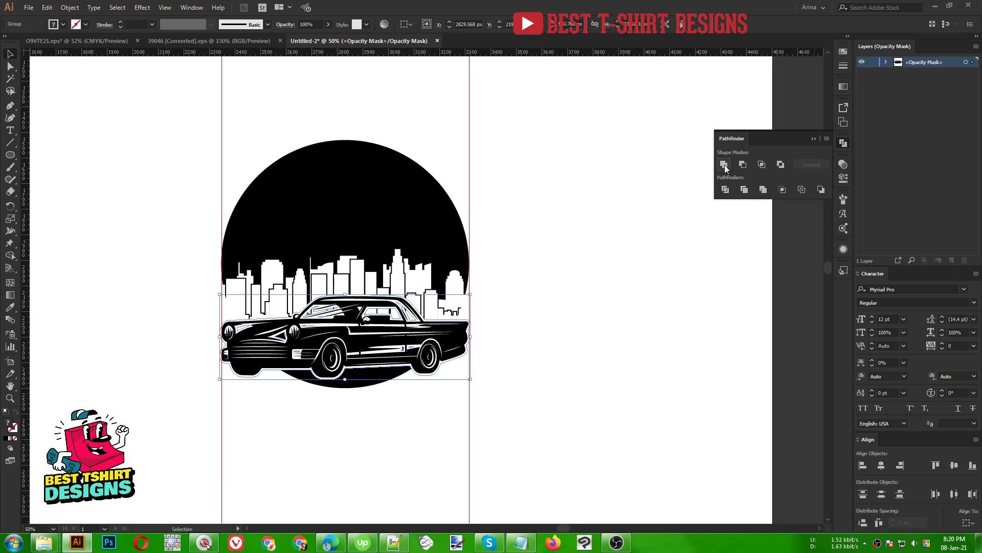
left_click(523, 330)
scroll(339, 294, "up", 1)
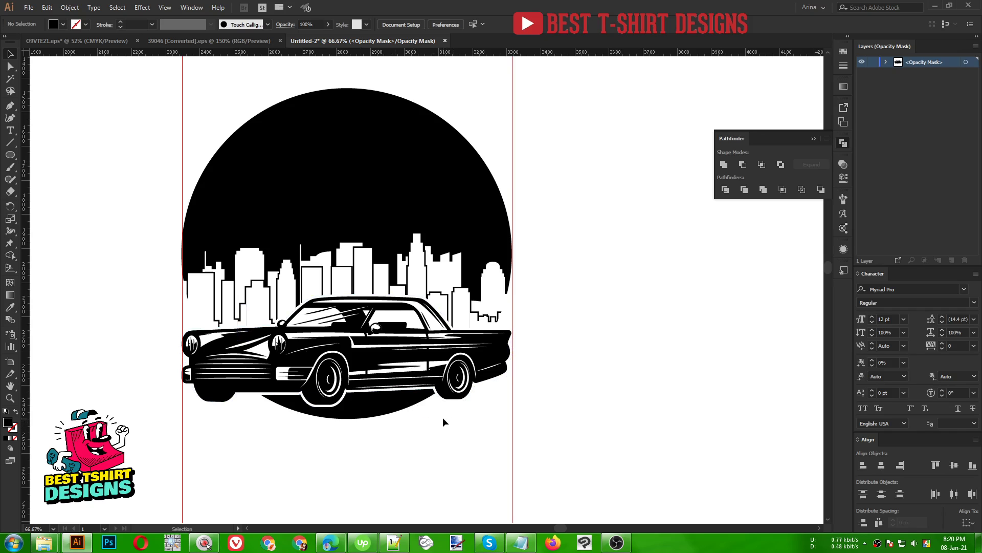
Step: Draw a black-filled pencil shape in the mask covering the circle below the car
key("n")
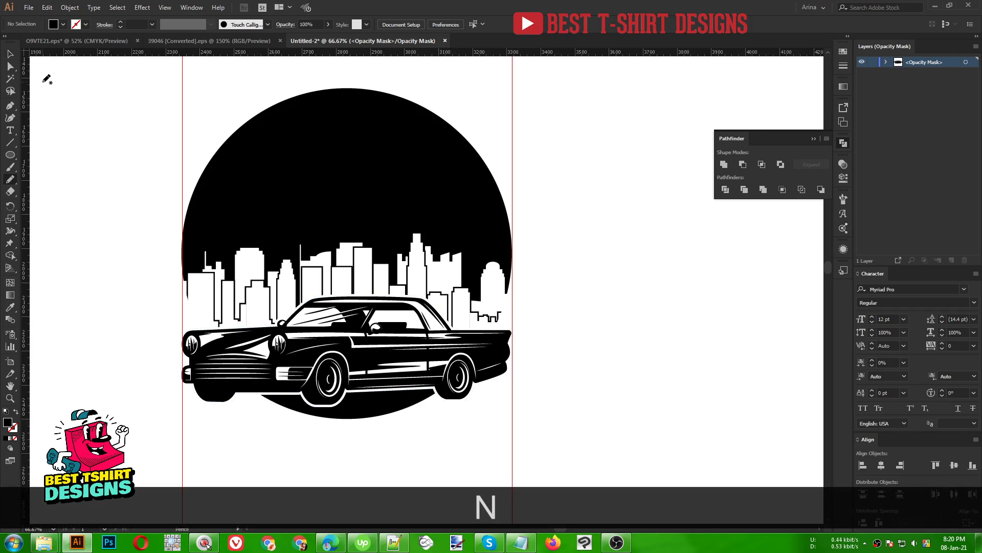
left_click(63, 24)
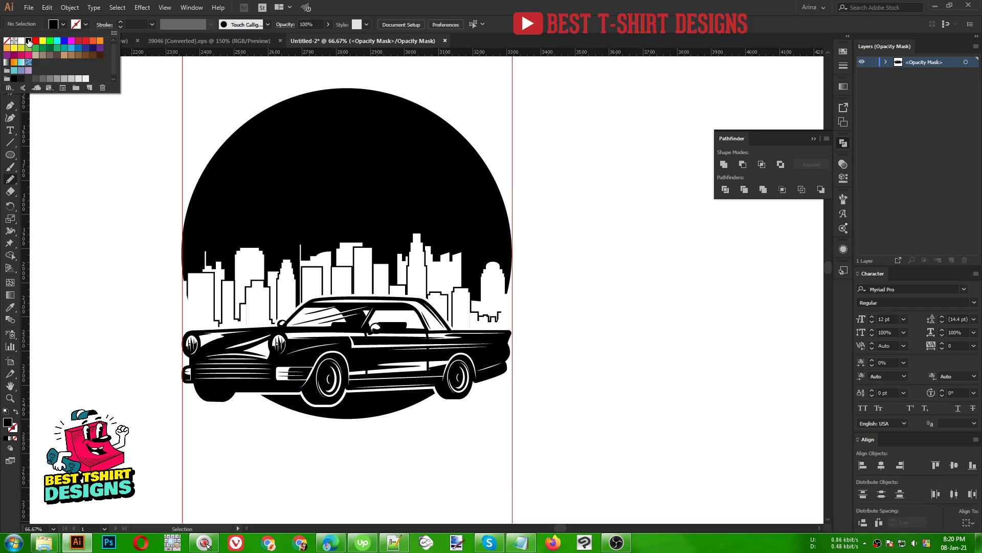
left_click(56, 25)
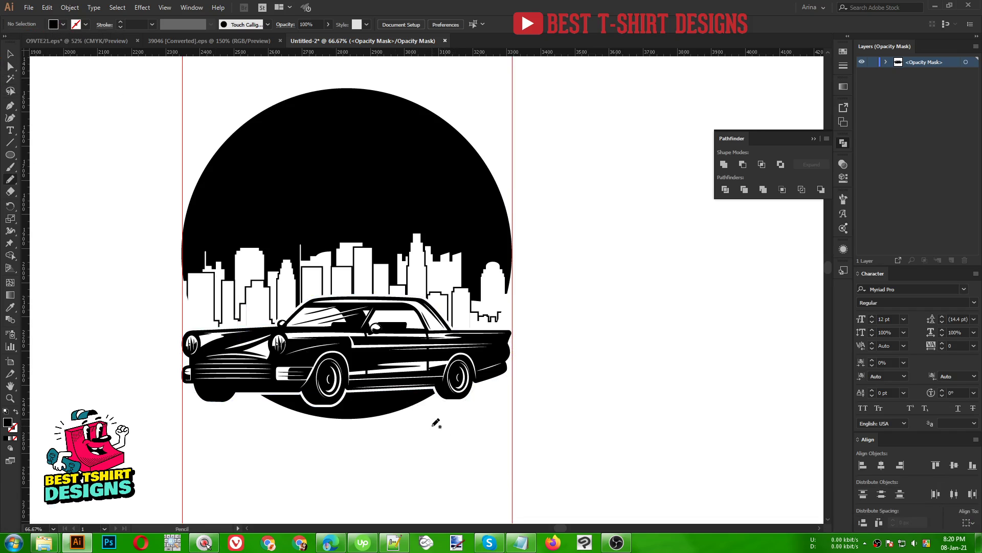
mouse_move(432, 425)
left_mouse_down()
mouse_move(451, 398)
mouse_move(448, 382)
mouse_move(250, 376)
mouse_move(263, 415)
mouse_move(351, 447)
mouse_move(454, 422)
left_mouse_up()
key("v")
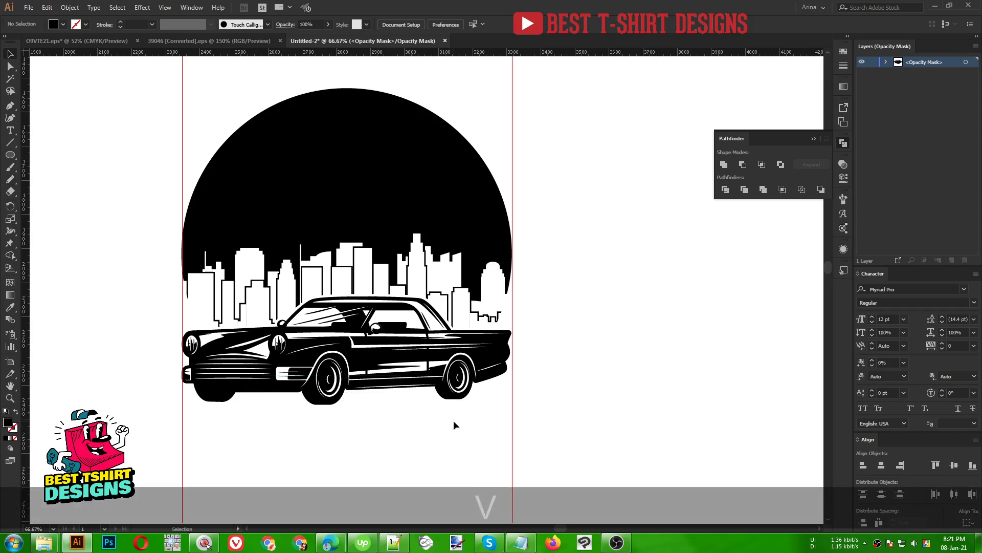
scroll(413, 402, "down", 1, "alt")
left_click(843, 165)
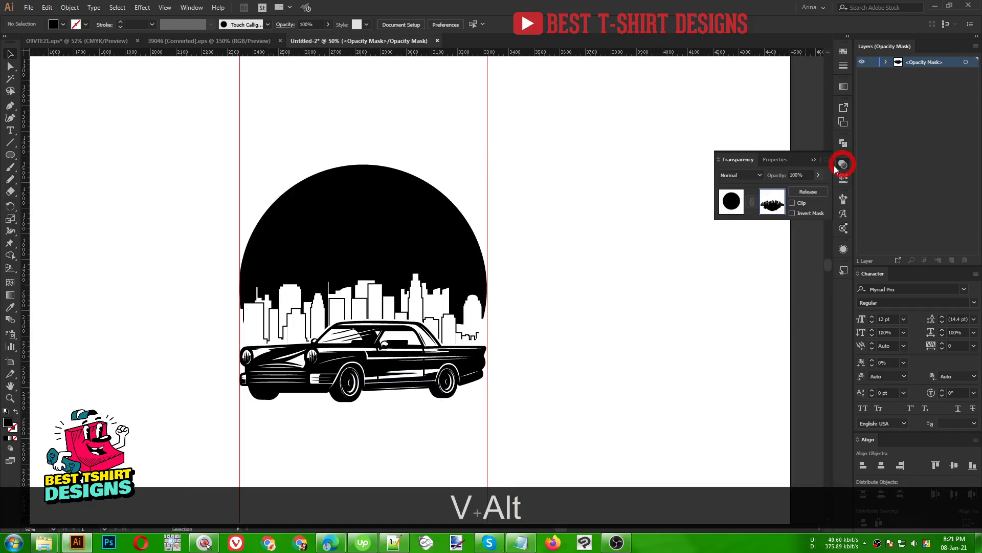
left_click(732, 201)
left_click(592, 308)
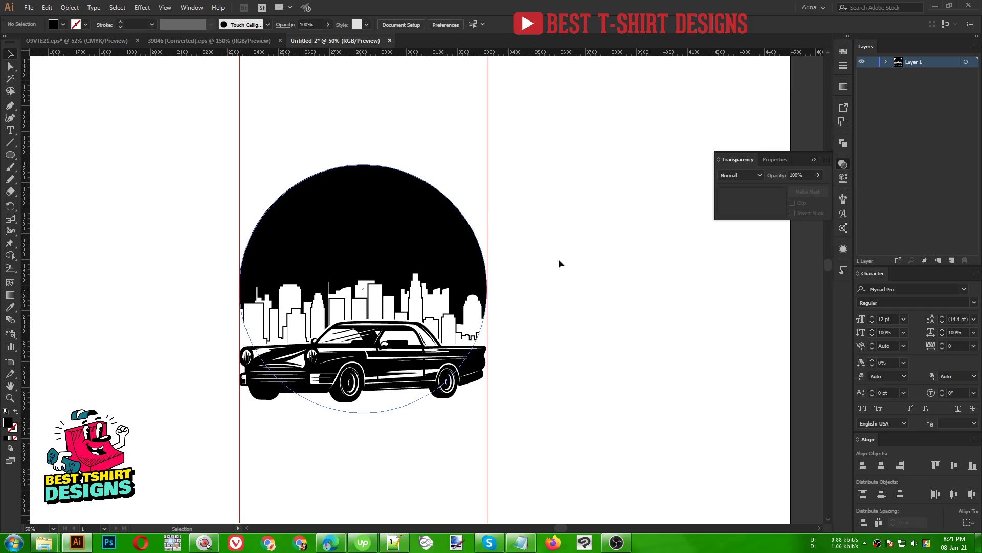
scroll(348, 255, "up", 1, "alt")
left_click(348, 254)
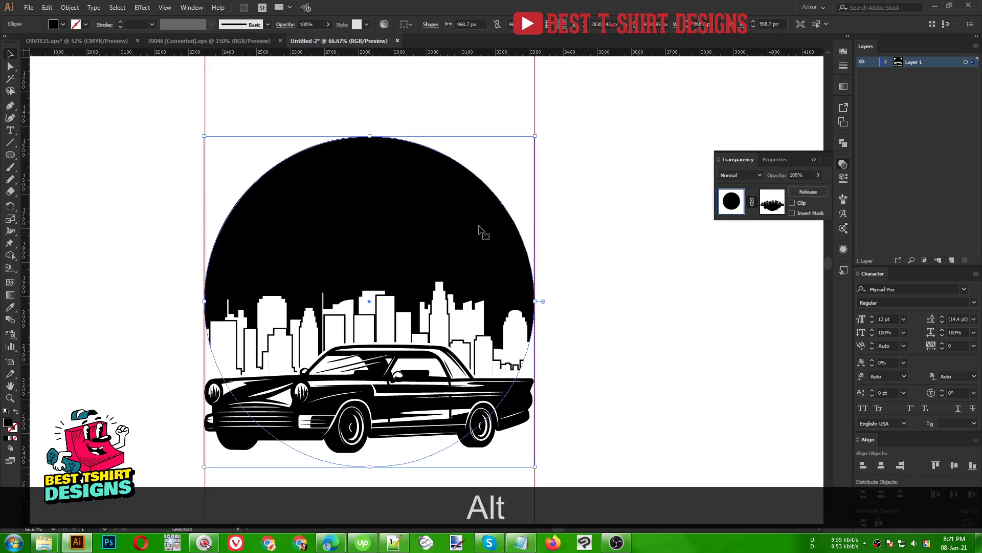
left_click(774, 204)
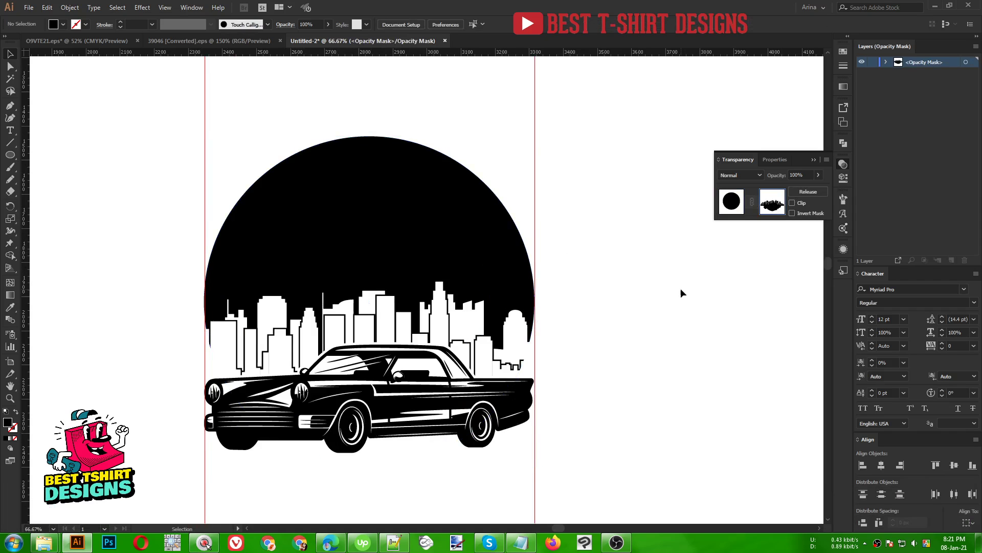
Step: Draw a moon circle with the Ellipse tool and position it above the skyline's centre
left_click(11, 157)
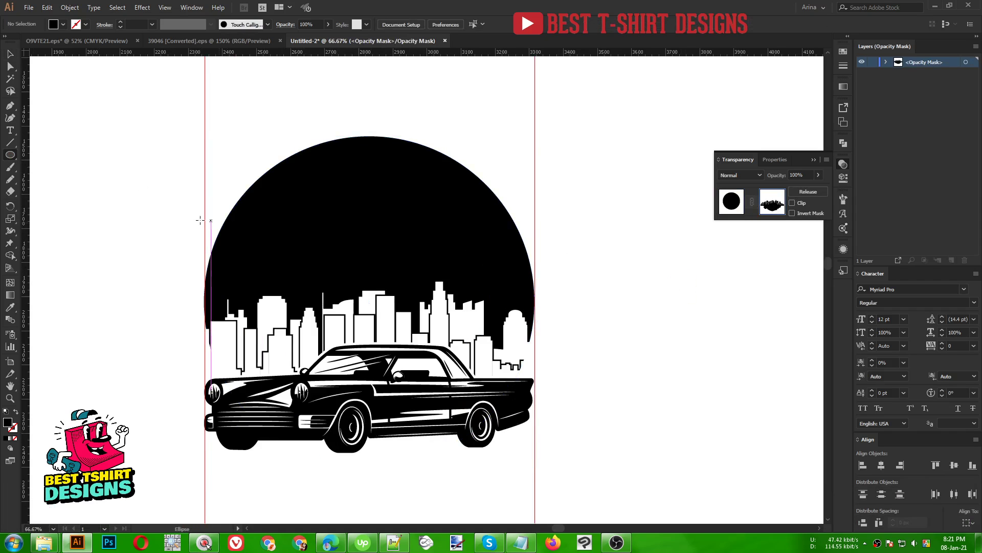
left_click_drag(318, 209, 428, 273)
key("v")
left_click(637, 318)
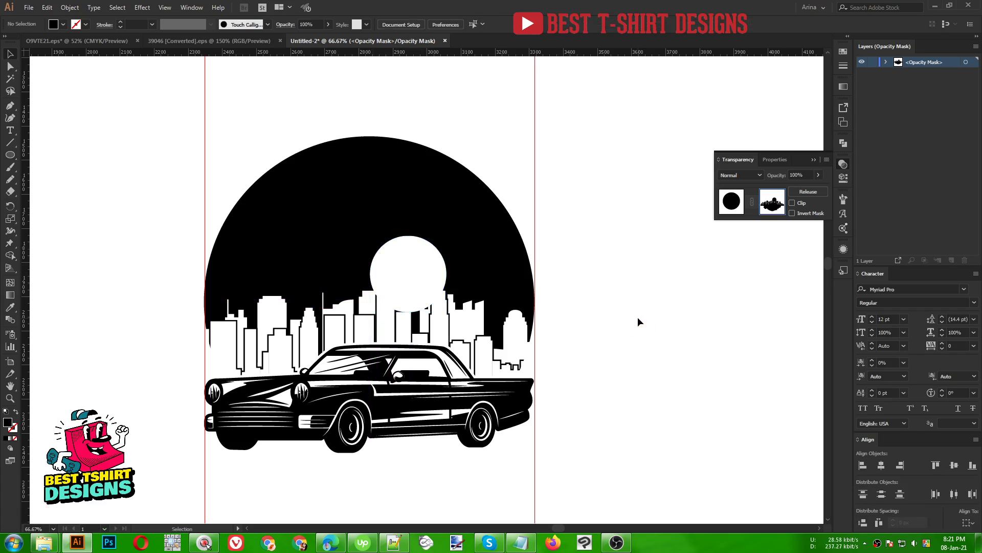
mouse_move(417, 283)
left_mouse_down()
mouse_move(409, 262)
mouse_move(439, 253)
mouse_move(422, 275)
left_mouse_up()
left_click(671, 355)
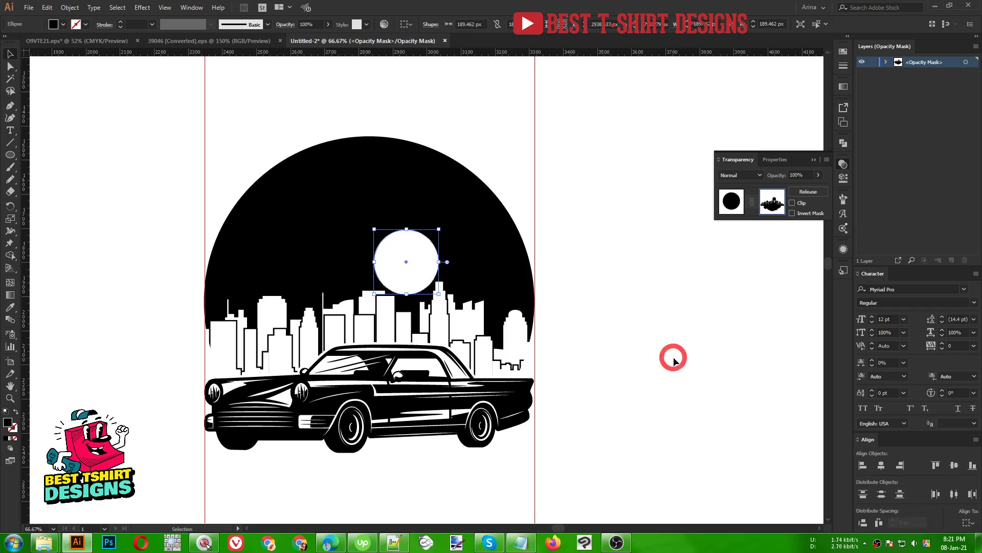
scroll(476, 282, "up", 1)
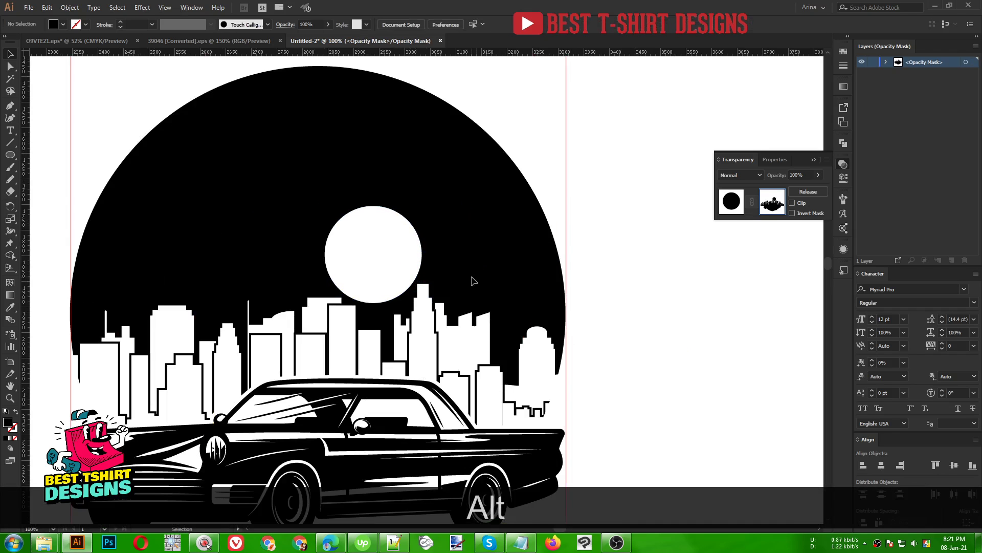
Step: Draw the first small cloud circle beside the moon with the Ellipse tool
scroll(607, 308, "down", 3)
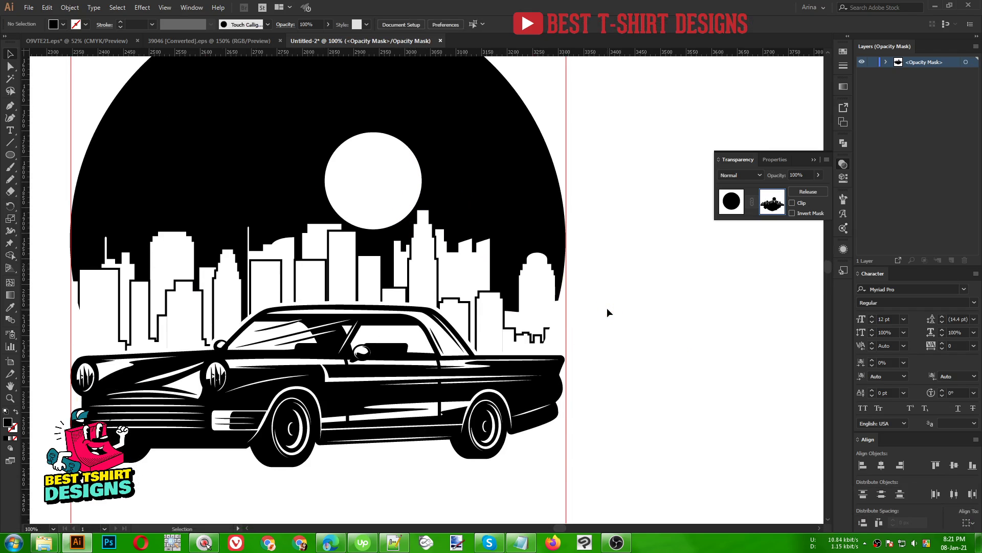
scroll(607, 308, "up", 2)
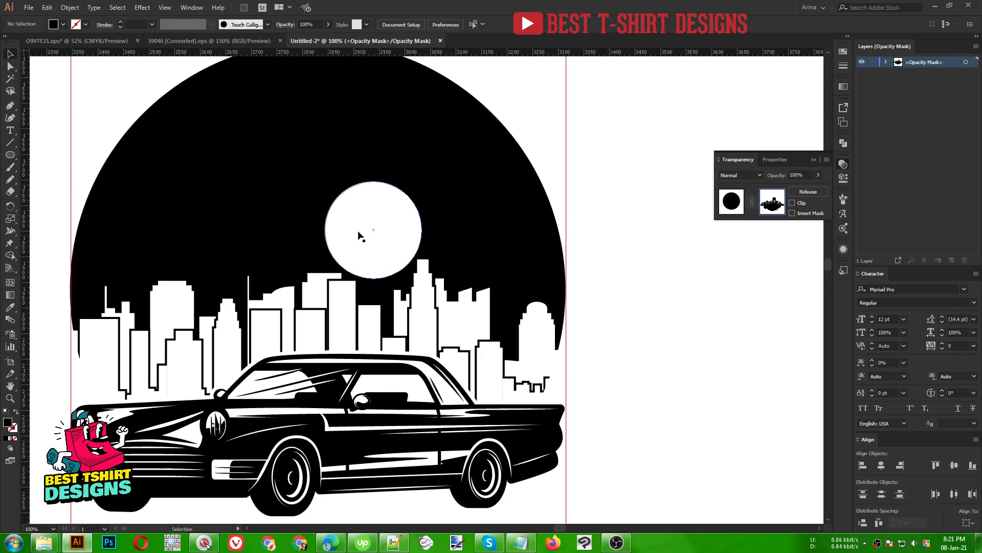
scroll(415, 196, "up", 1)
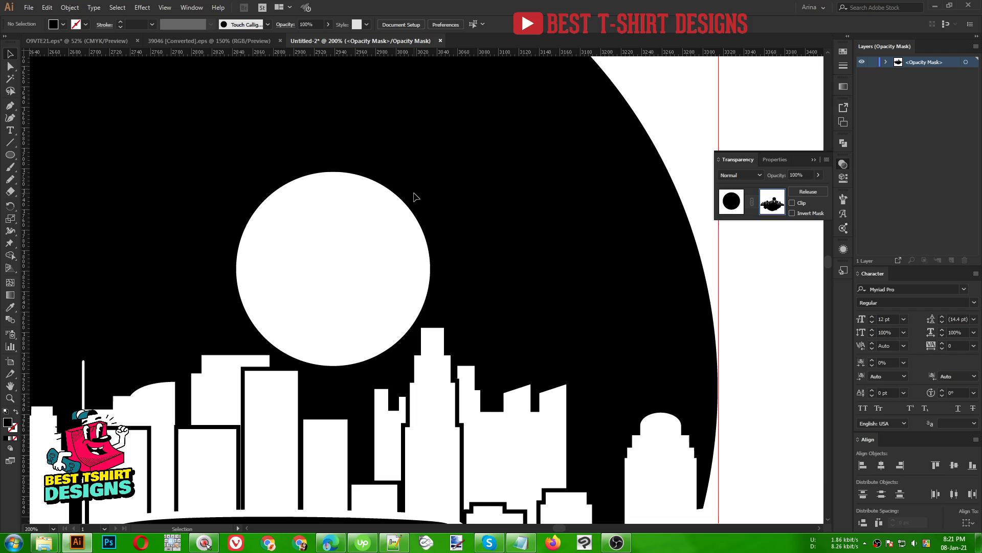
key("n")
key("v")
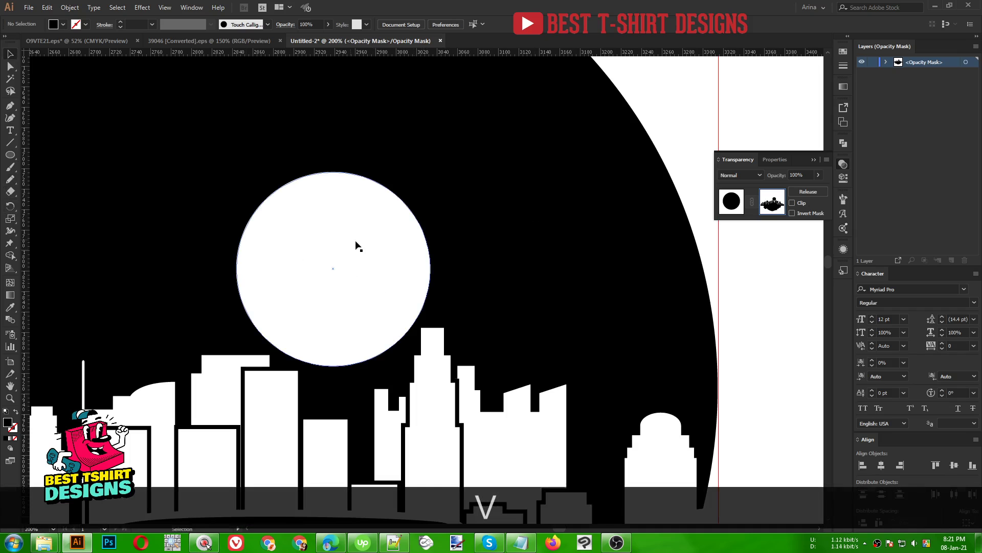
left_click(13, 156)
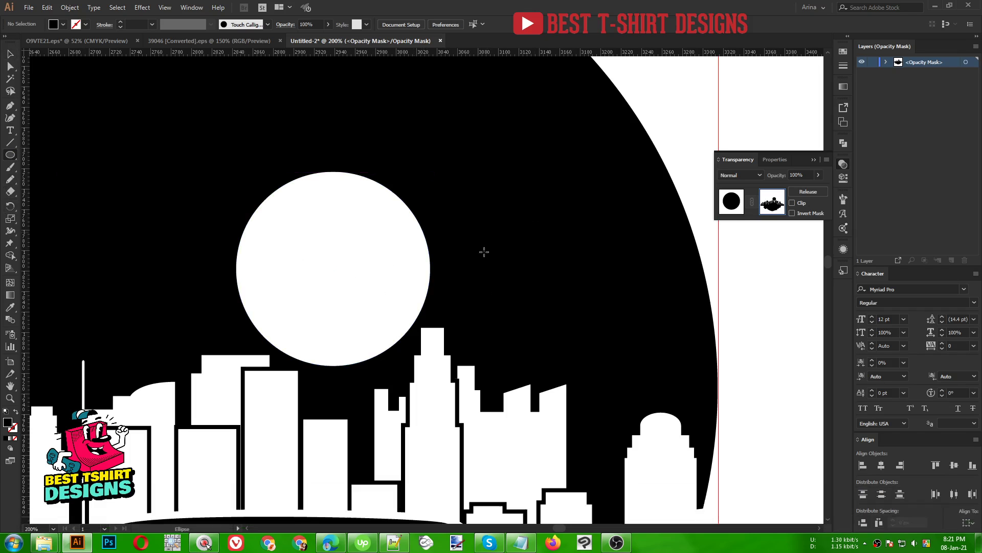
mouse_move(476, 224)
left_mouse_down()
mouse_move(541, 290)
mouse_move(441, 287)
left_mouse_up()
Step: Duplicate the circle to the right and select all three cloud circles, undoing a vertical alignment
key("shift+v")
left_click_drag(438, 286, 502, 291)
left_click(470, 282, "shift")
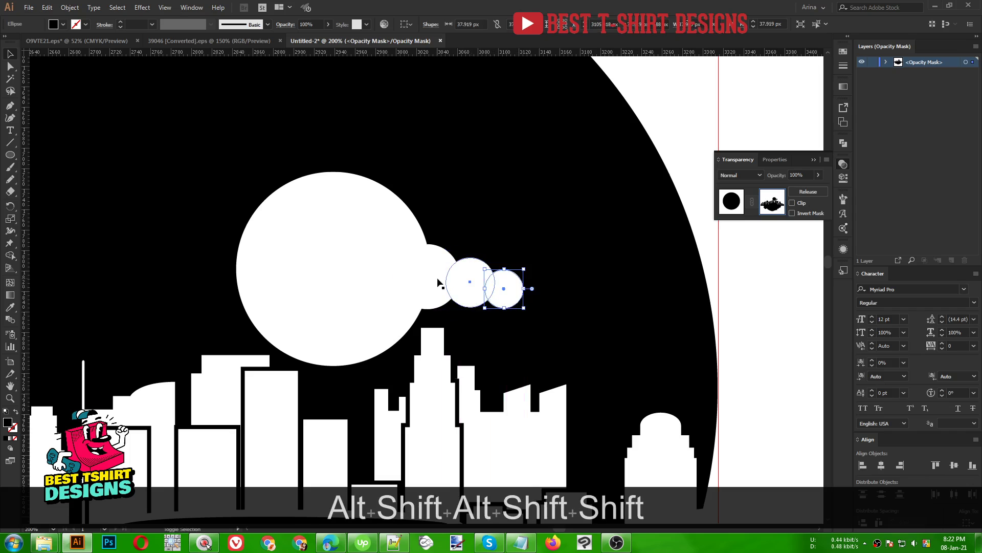
left_click(432, 279, "shift")
key("shift")
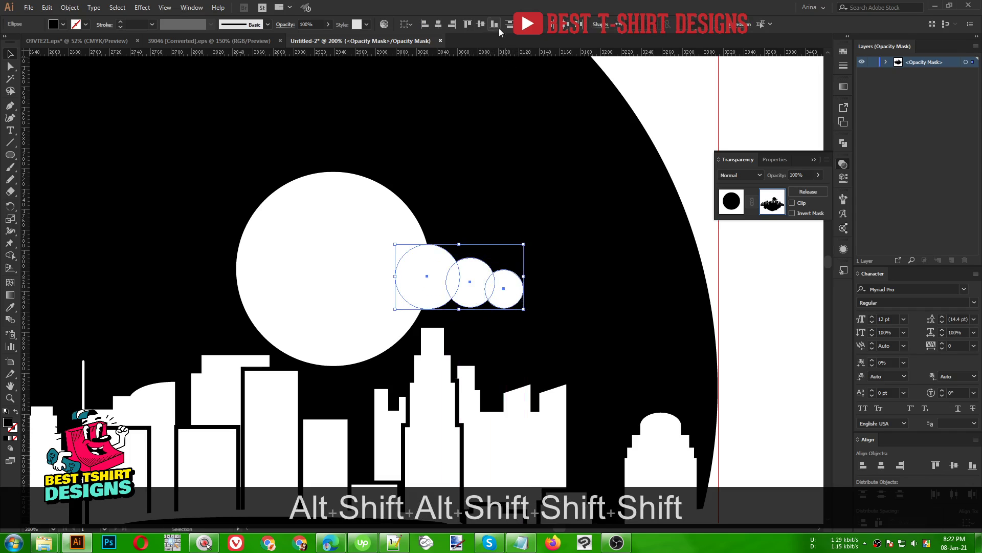
left_click(482, 24)
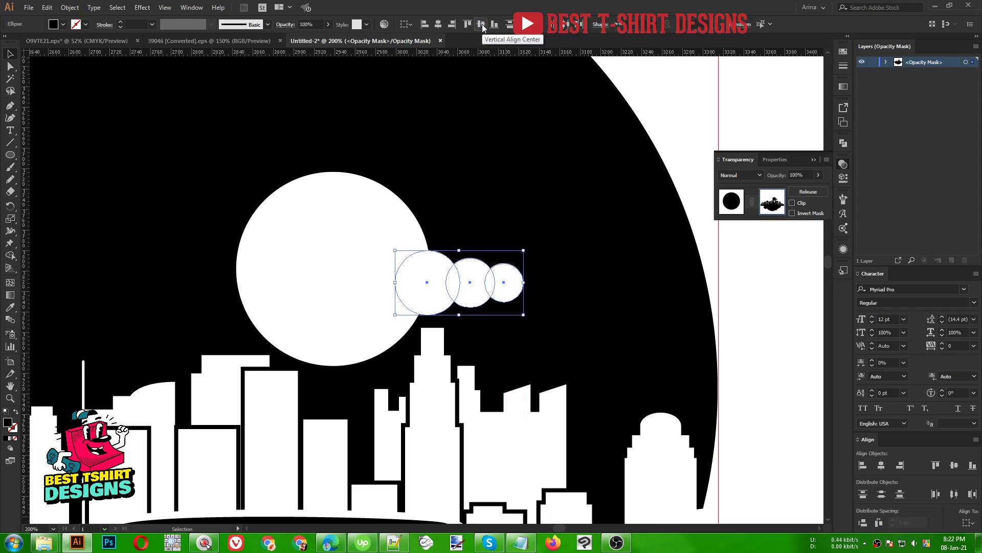
key("ctrl+z")
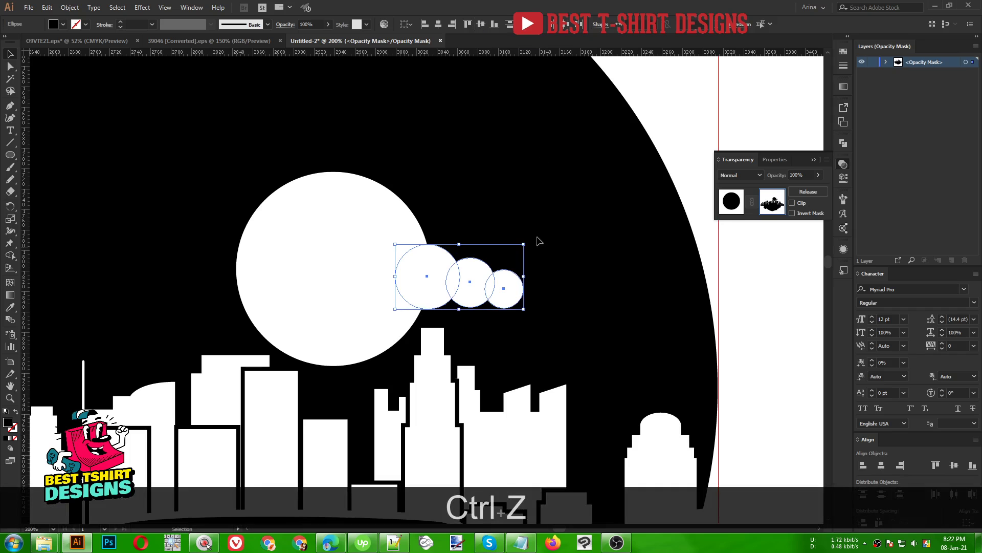
key("shift")
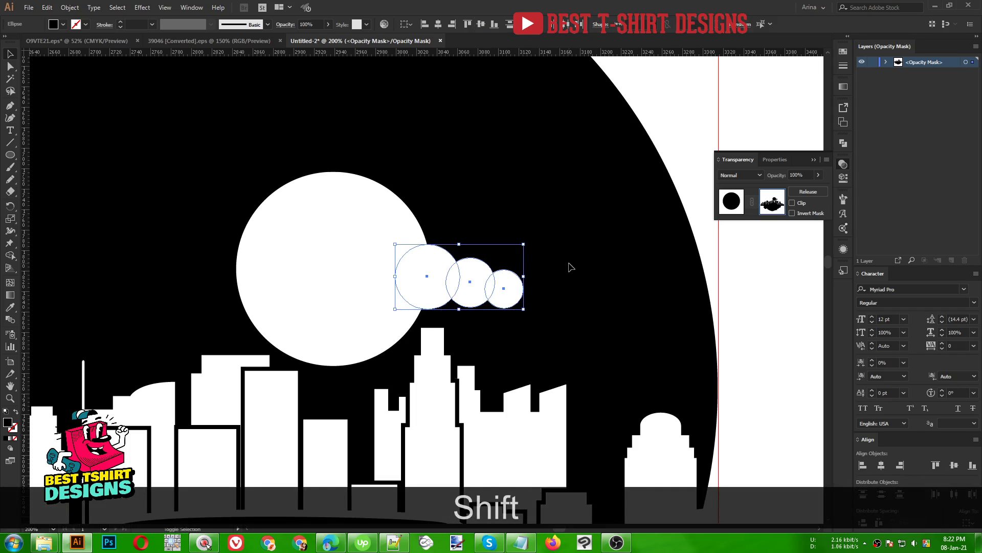
key("shift+e")
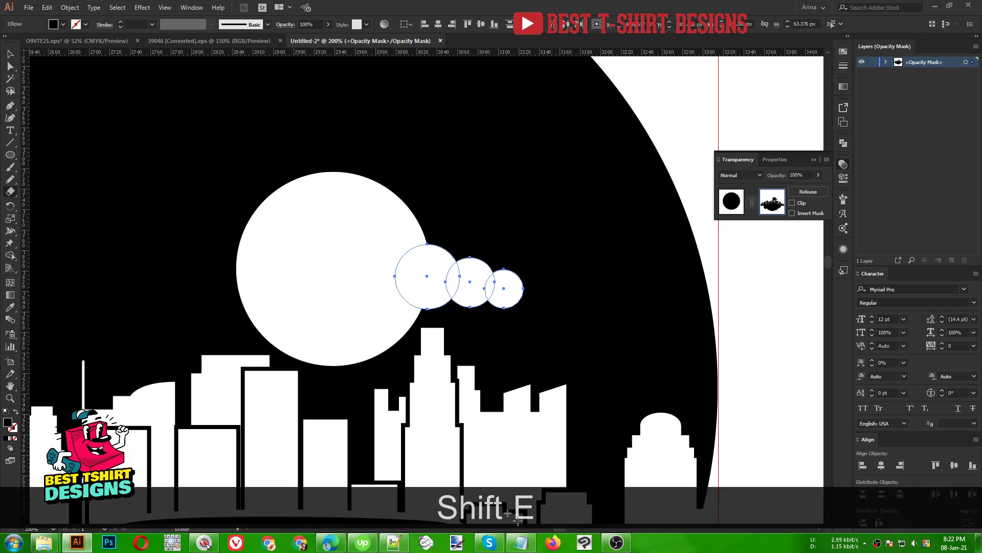
Step: Erase the lower halves of the cloud circles and group them
left_click_drag(551, 338, 330, 281)
key("alt+v")
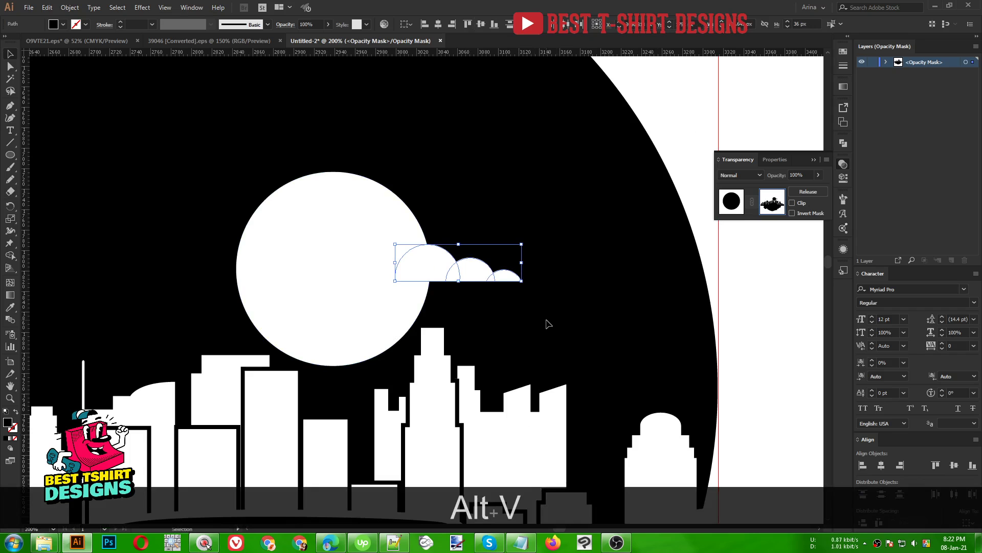
key("ctrl+g")
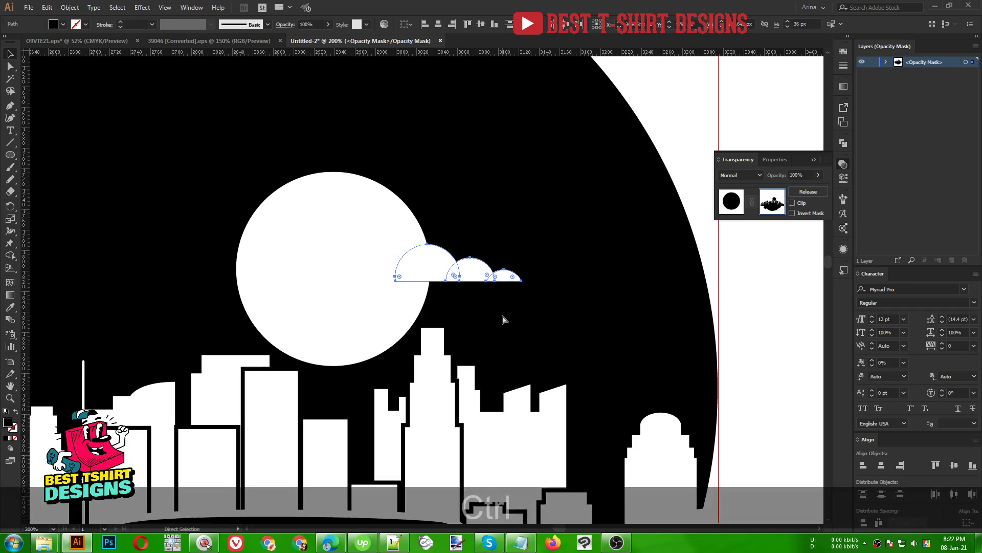
Step: Copy the cloud to the moon's lower left and reflect it vertically
left_click_drag(481, 274, 245, 319)
right_click(242, 317)
mouse_move(307, 419)
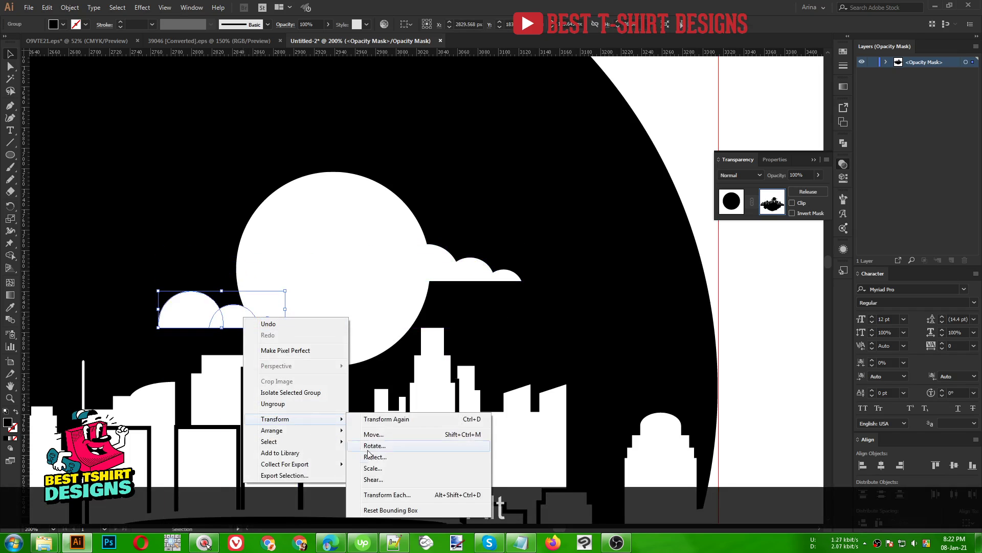
left_click(371, 457)
left_click(486, 226)
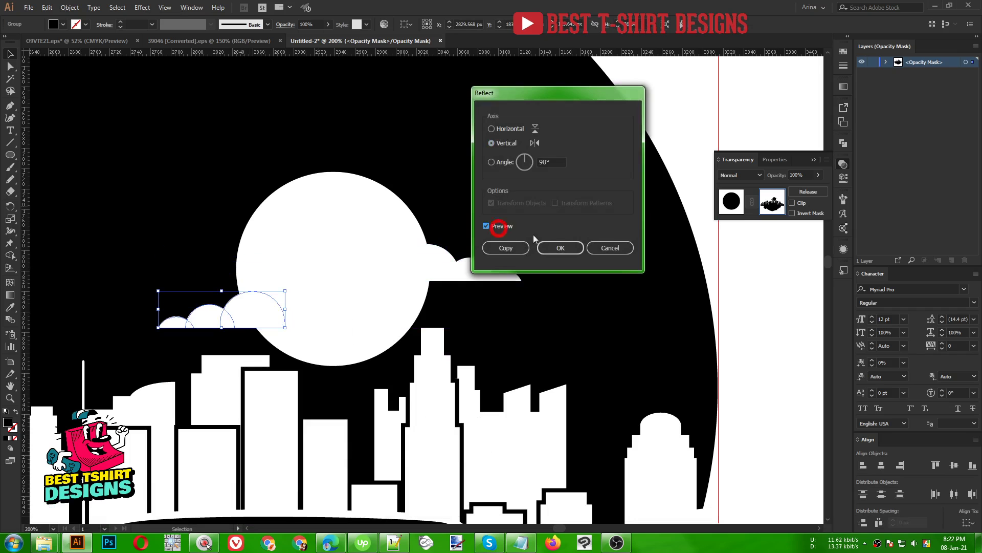
left_click(560, 248)
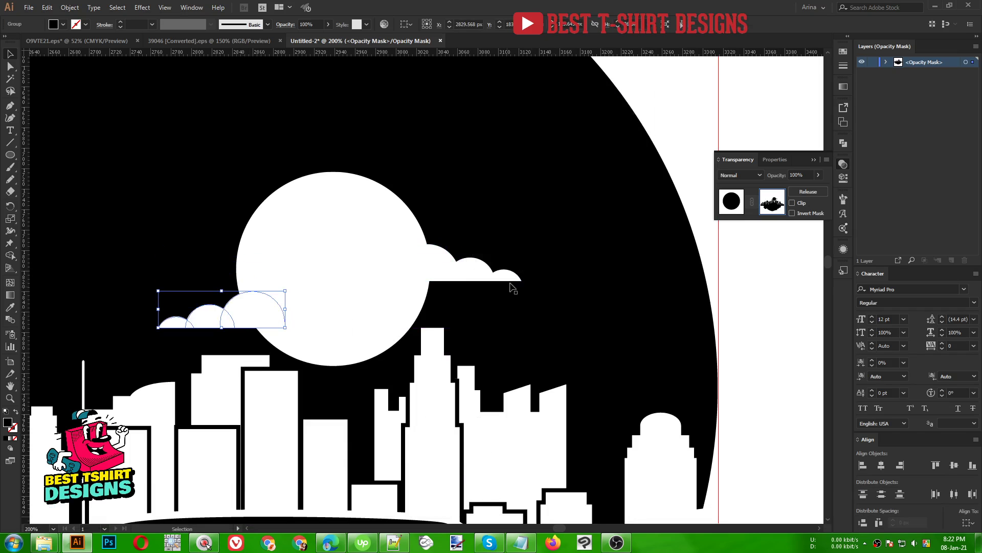
left_click(617, 316)
Step: Copy the right cloud to the moon's upper left, reflect it vertically, and nudge it into place
scroll(305, 197, "down", 1)
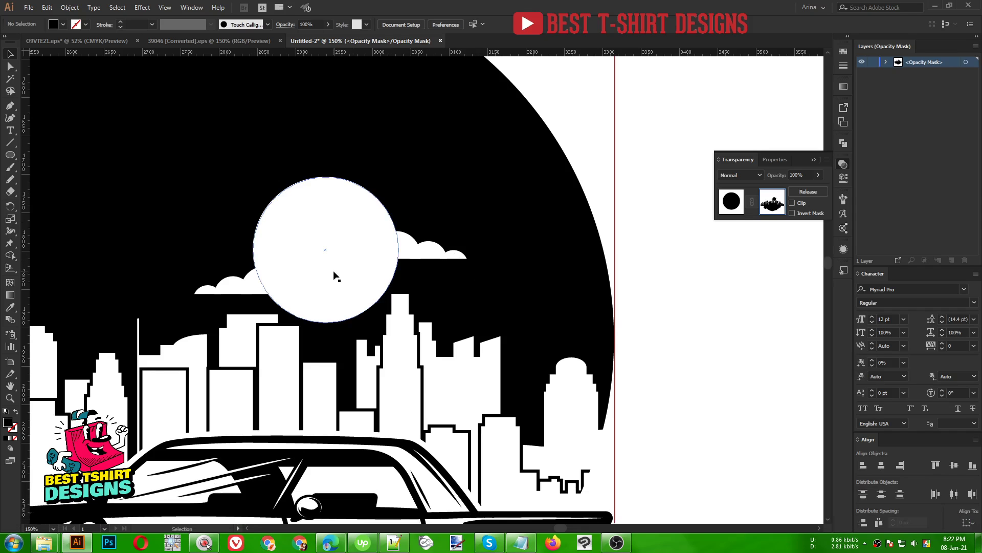
scroll(234, 240, "up", 1)
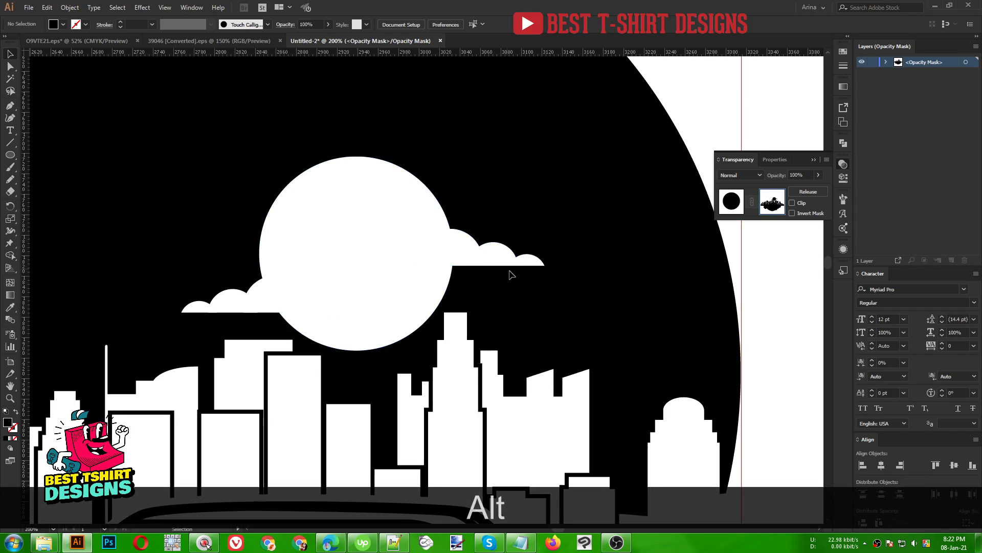
left_click(501, 258)
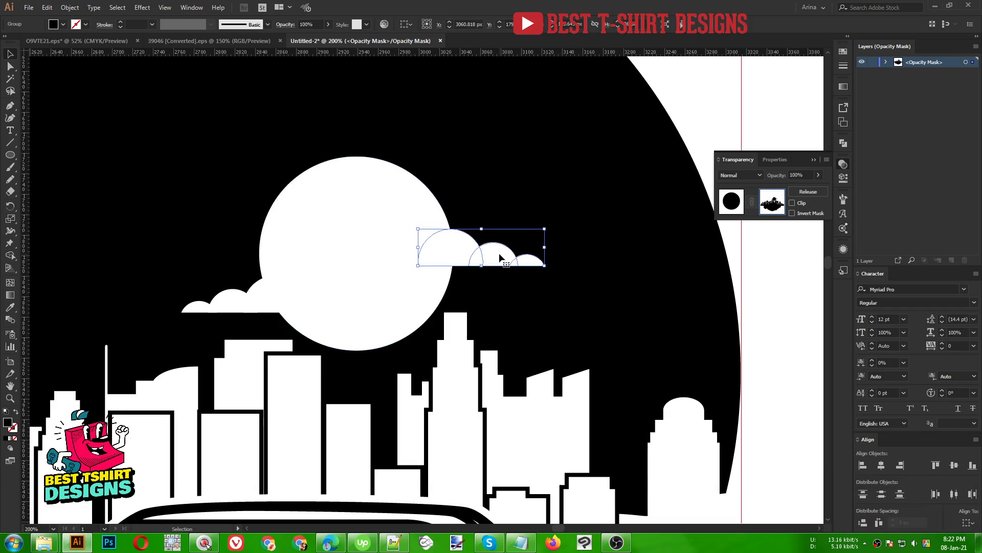
left_click_drag(500, 258, 285, 200)
right_click(285, 201)
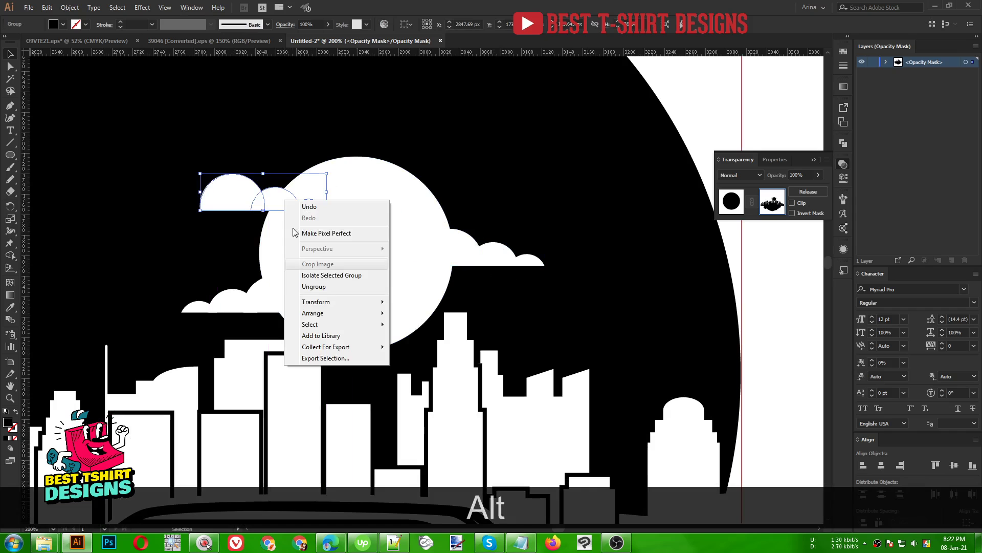
mouse_move(327, 302)
left_click(425, 340)
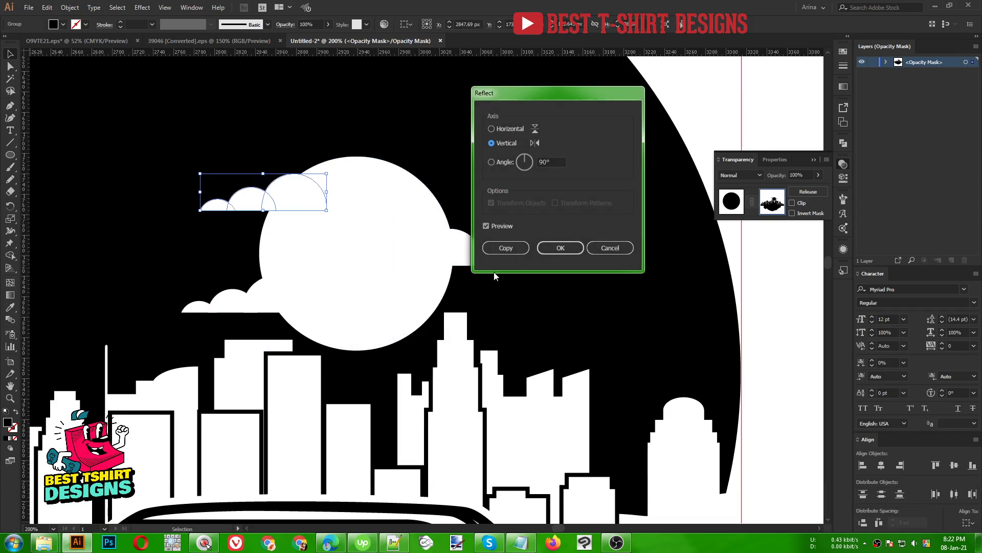
left_click(560, 248)
left_click_drag(319, 201, 325, 211)
scroll(341, 137, "down", 1)
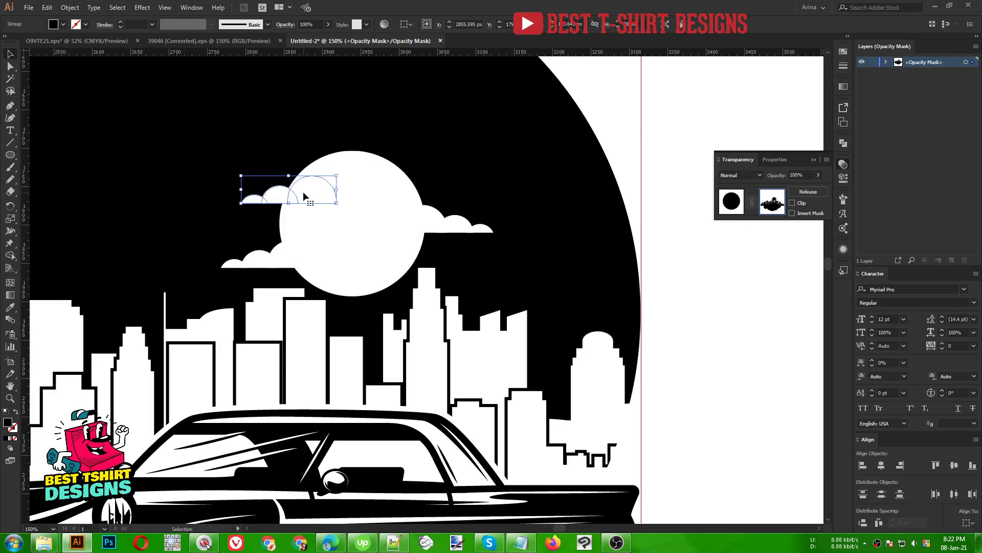
Step: Fill the cloud at the moon's upper left with black
left_click(557, 212)
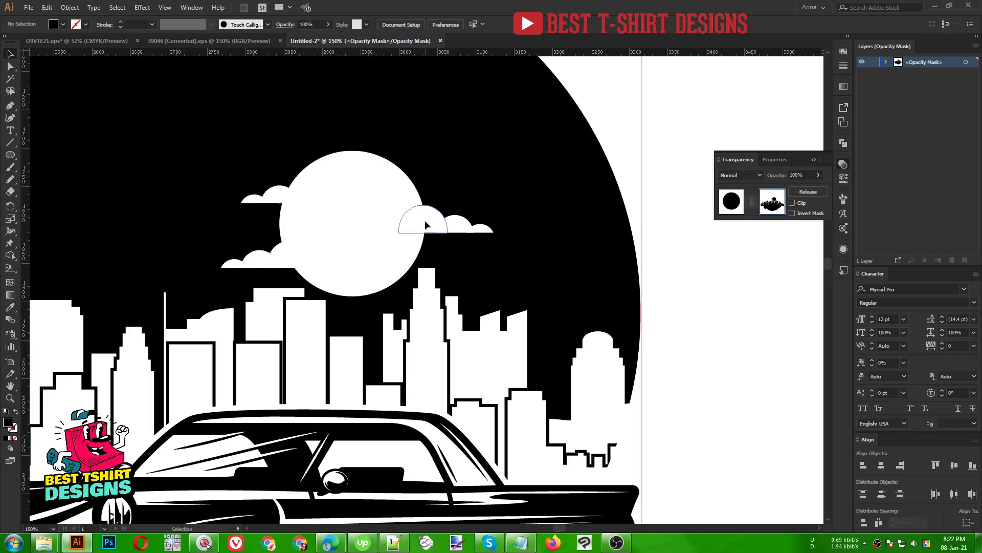
left_click(453, 225)
left_click(307, 260, "shift")
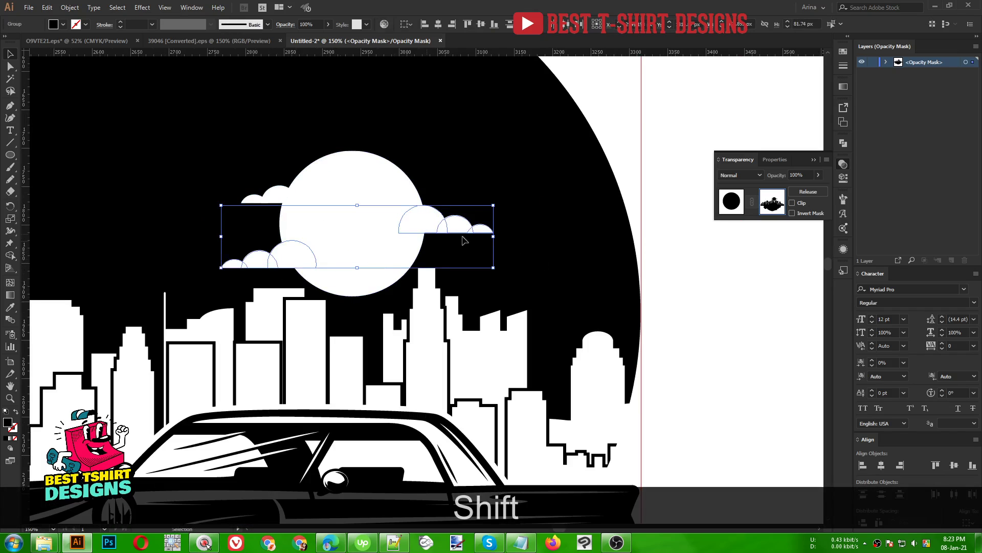
left_click(427, 242)
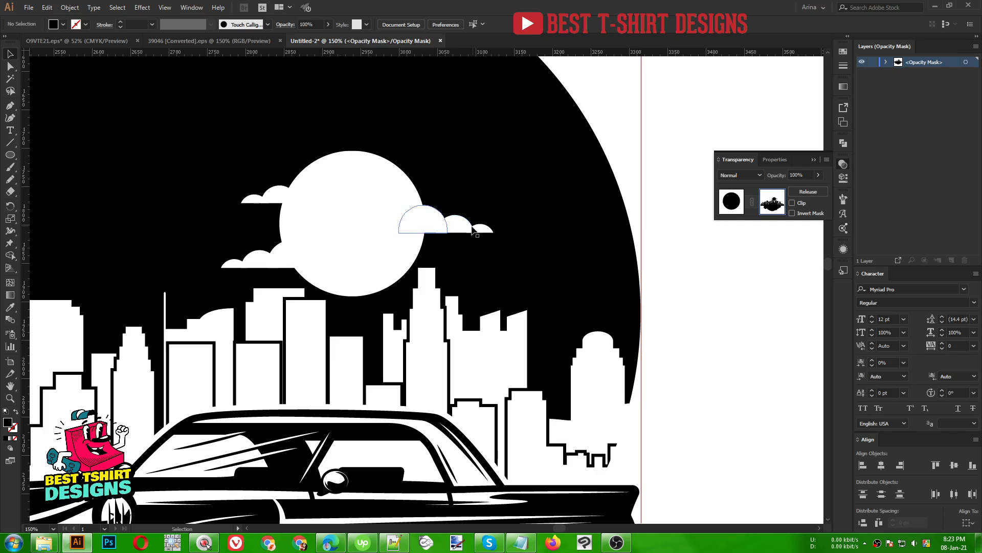
left_click(268, 201)
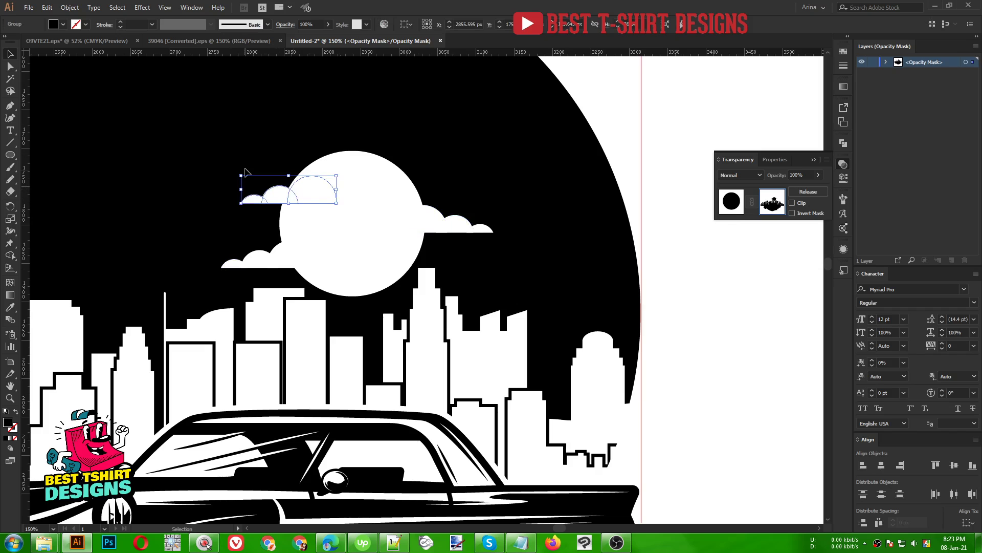
left_click(64, 25)
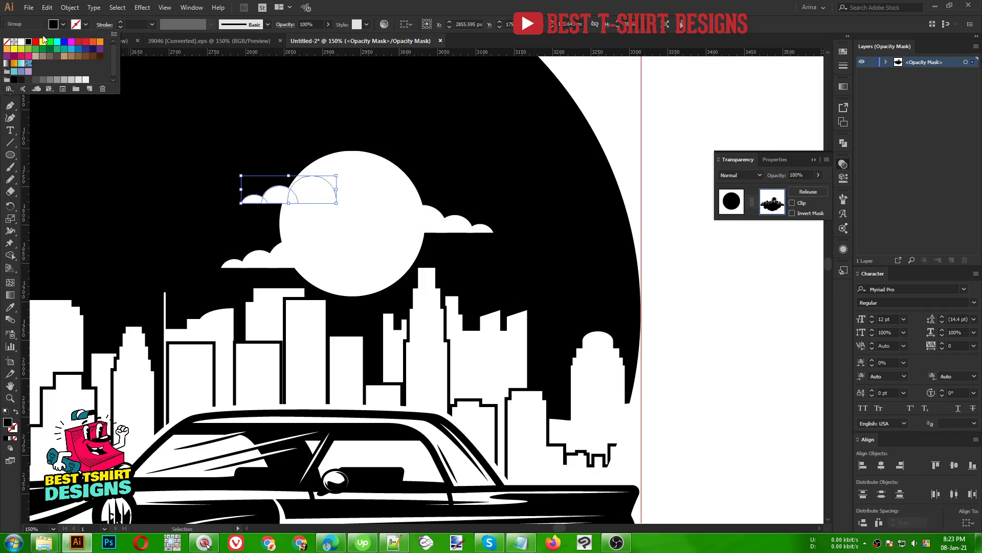
left_click(24, 42)
left_click(224, 105)
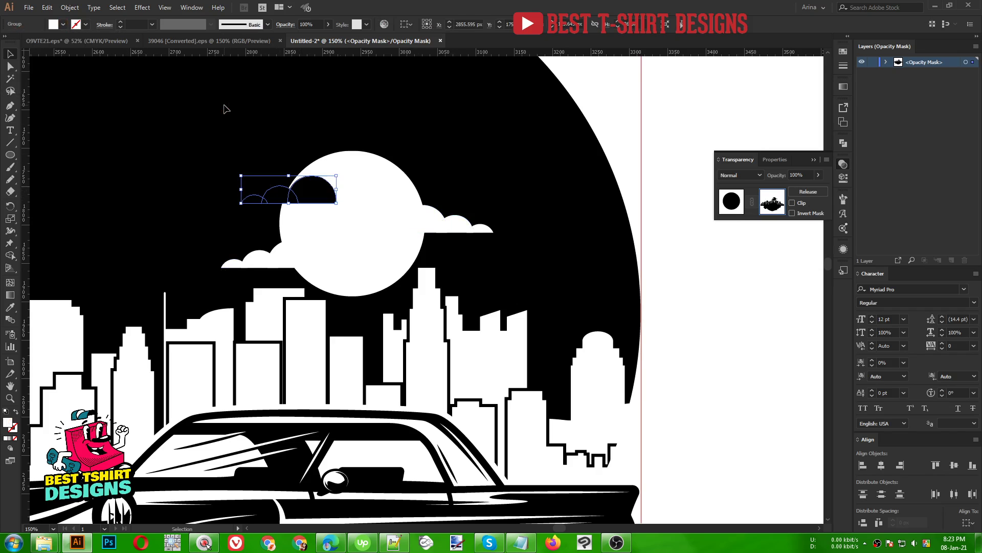
Step: Narrow the dark cloud by dragging its side handle, then deselect it
left_click(224, 109)
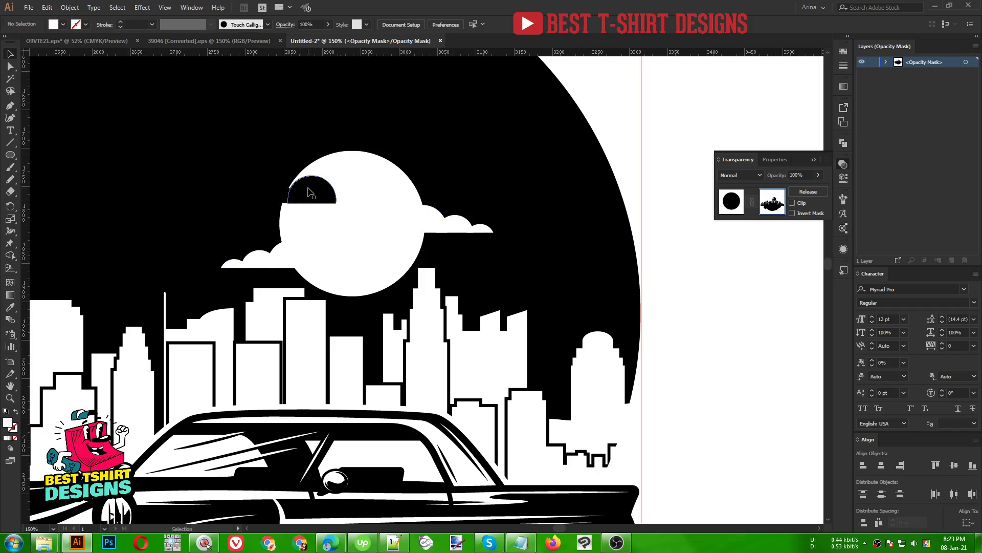
left_click_drag(318, 191, 339, 195)
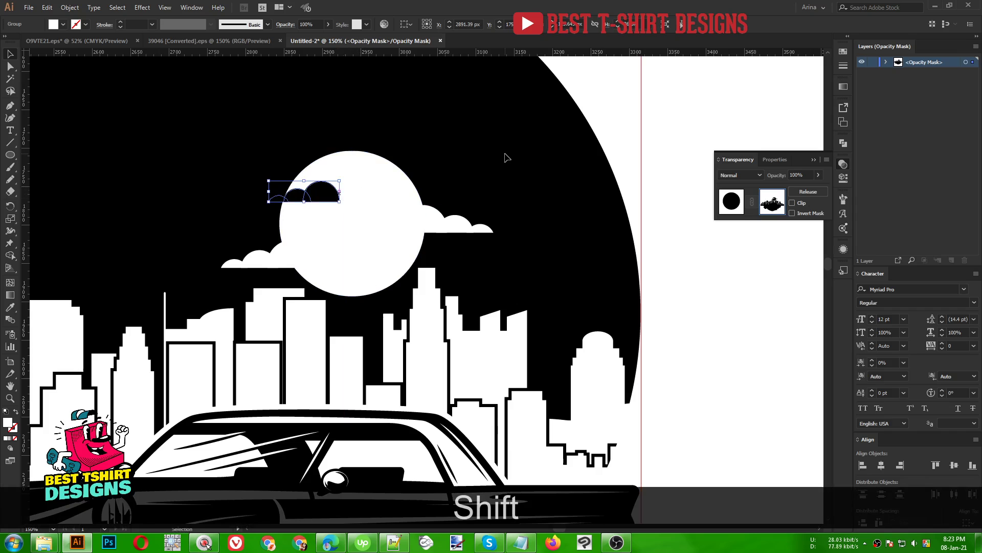
left_click(505, 152)
scroll(418, 164, "down", 1)
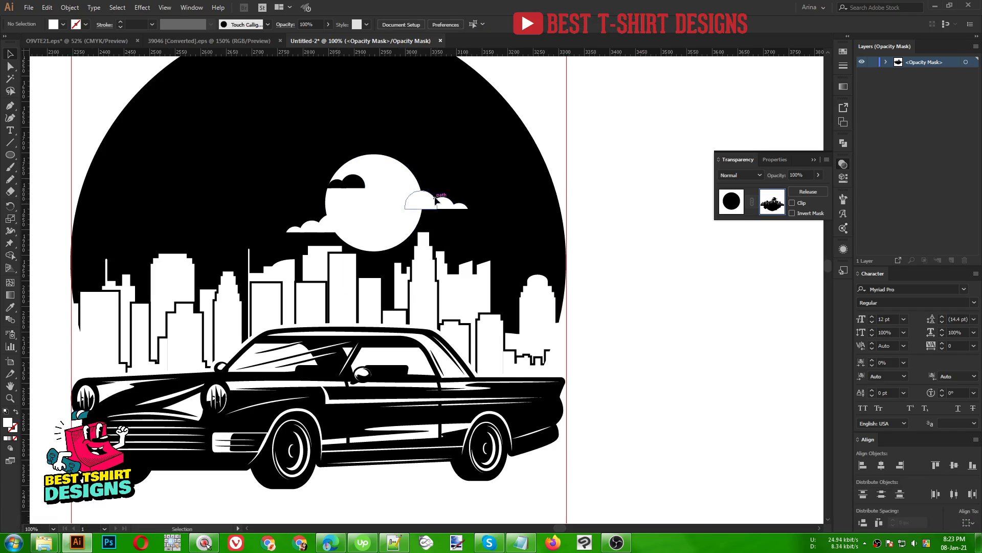
Step: Shift the small black cloud left so it sits across the moon's top edge
left_click_drag(364, 186, 367, 185)
left_click(458, 171)
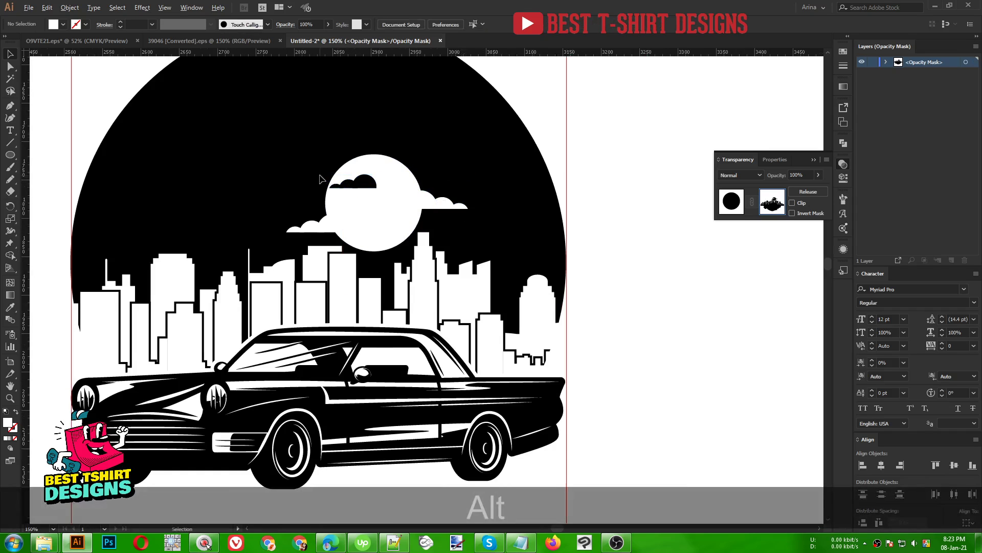
scroll(320, 173, "up", 1)
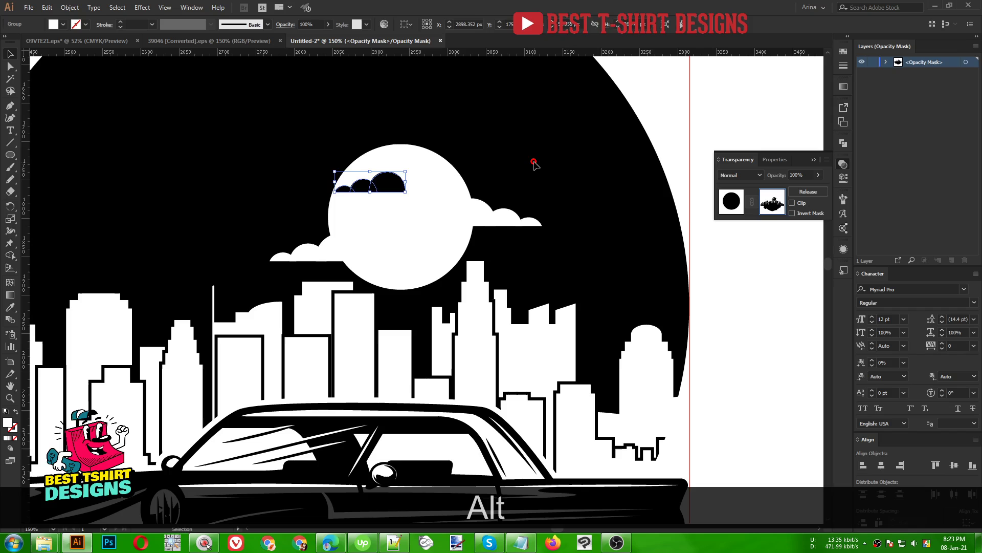
scroll(311, 116, "down", 1)
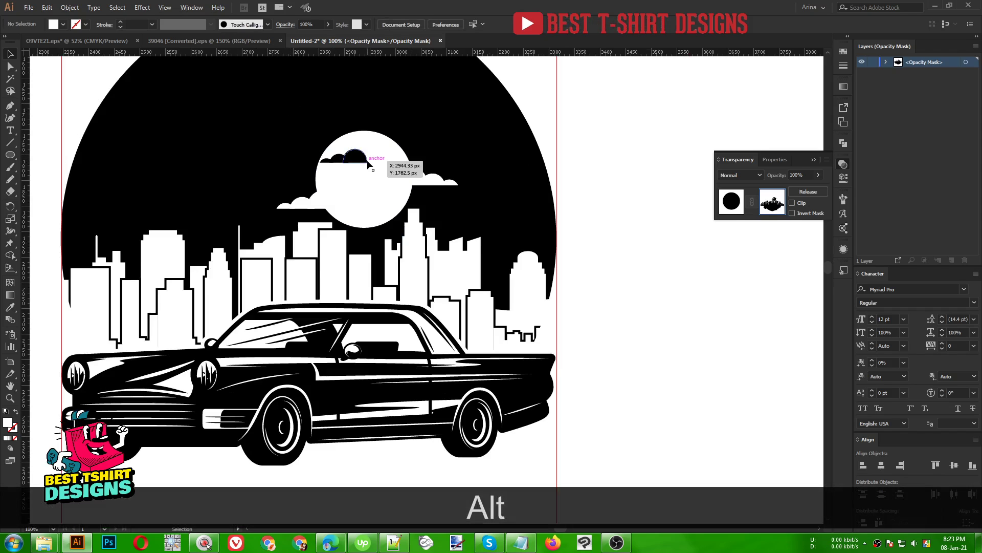
left_click_drag(361, 162, 345, 163)
left_click(443, 131)
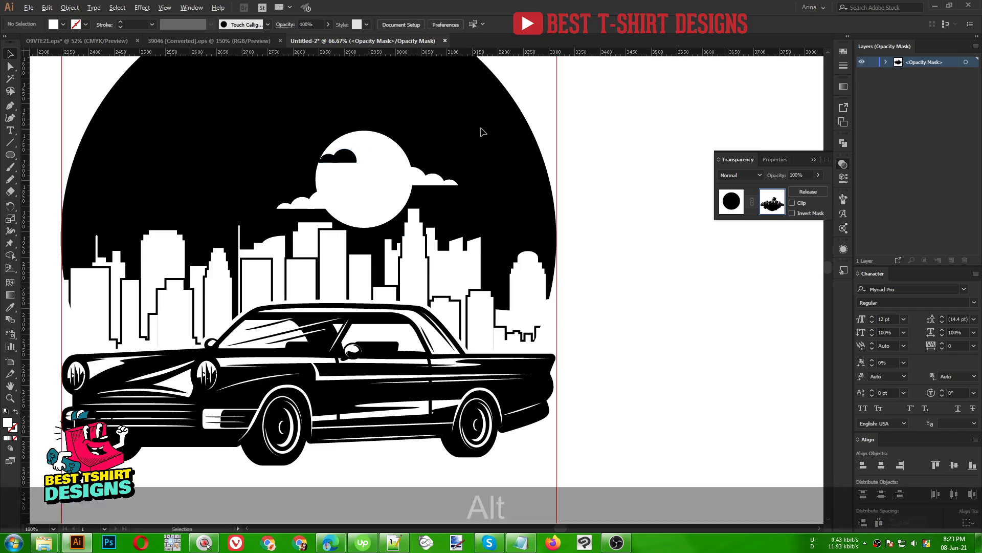
scroll(486, 131, "down", 1)
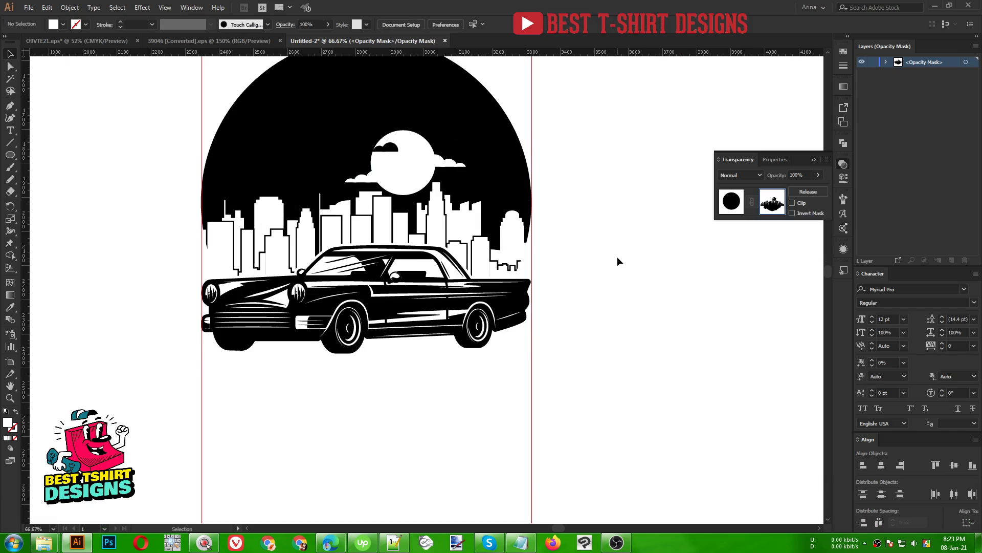
scroll(617, 257, "up", 2)
left_click(732, 201)
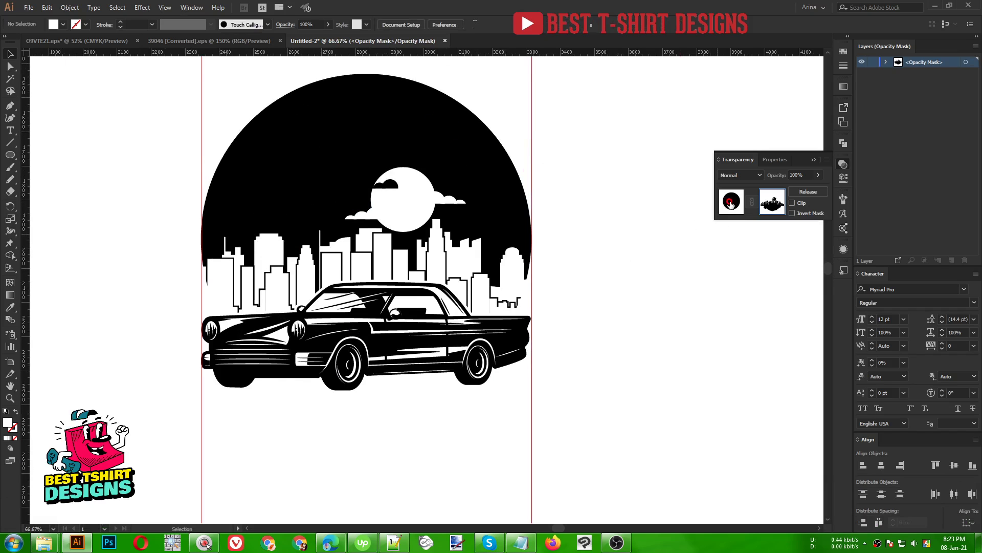
left_click(593, 267)
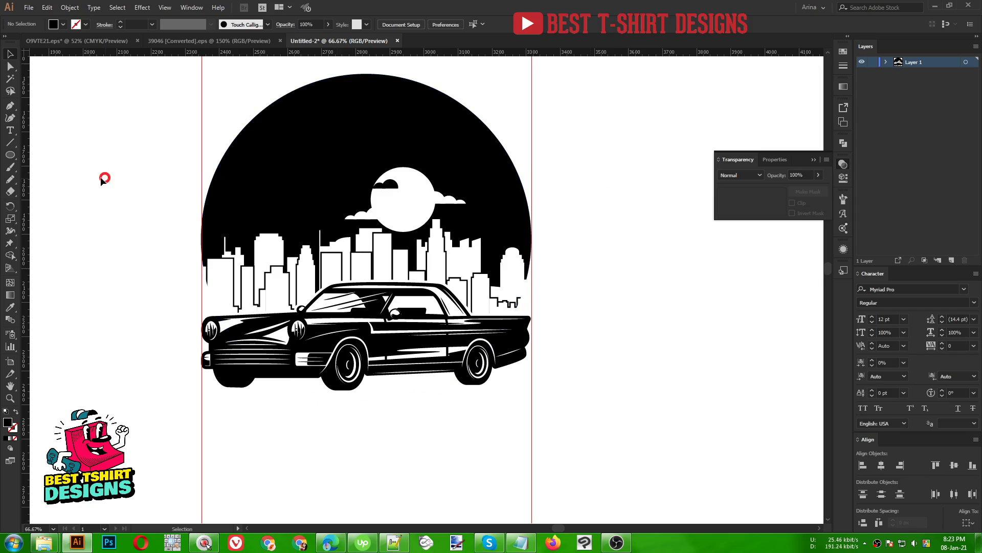
left_click(298, 175)
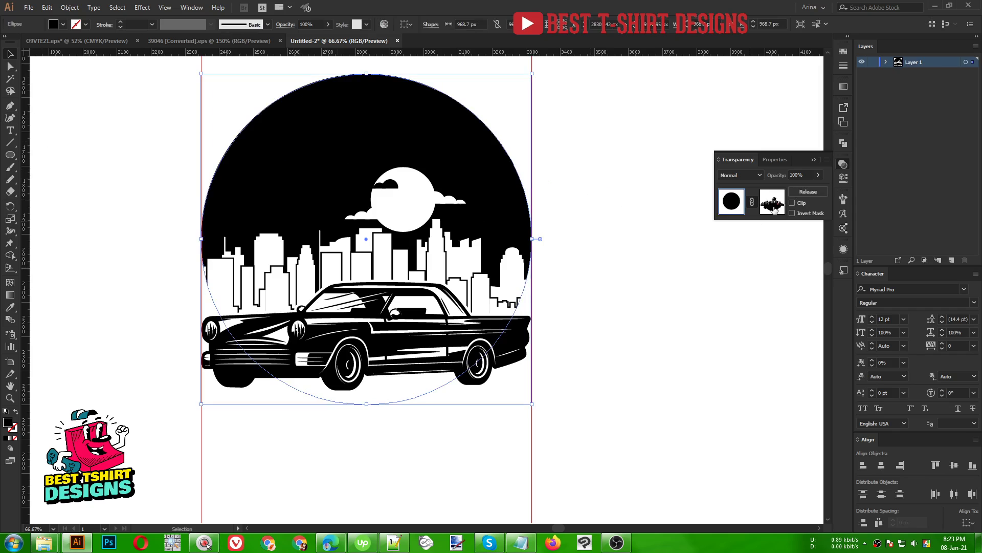
left_click(773, 203)
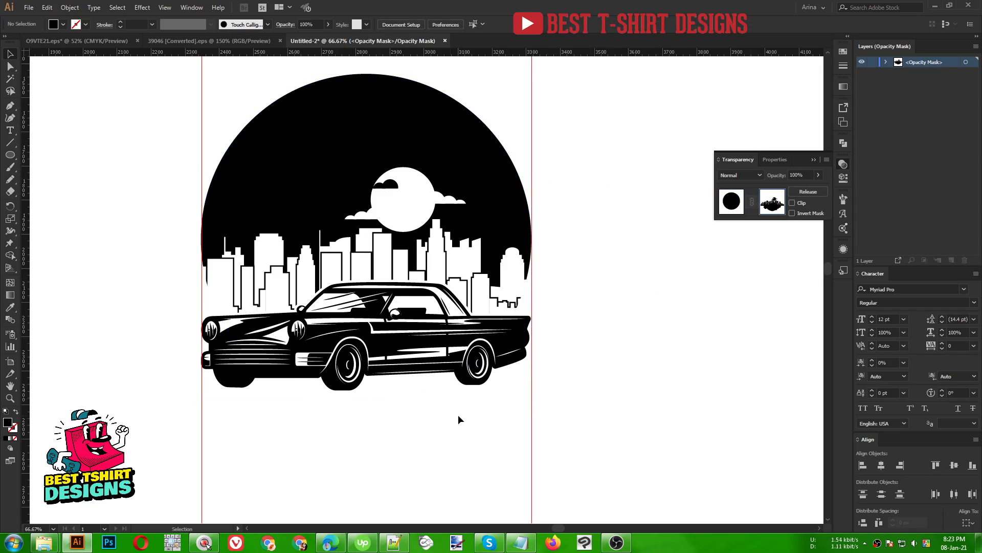
left_click(9, 106)
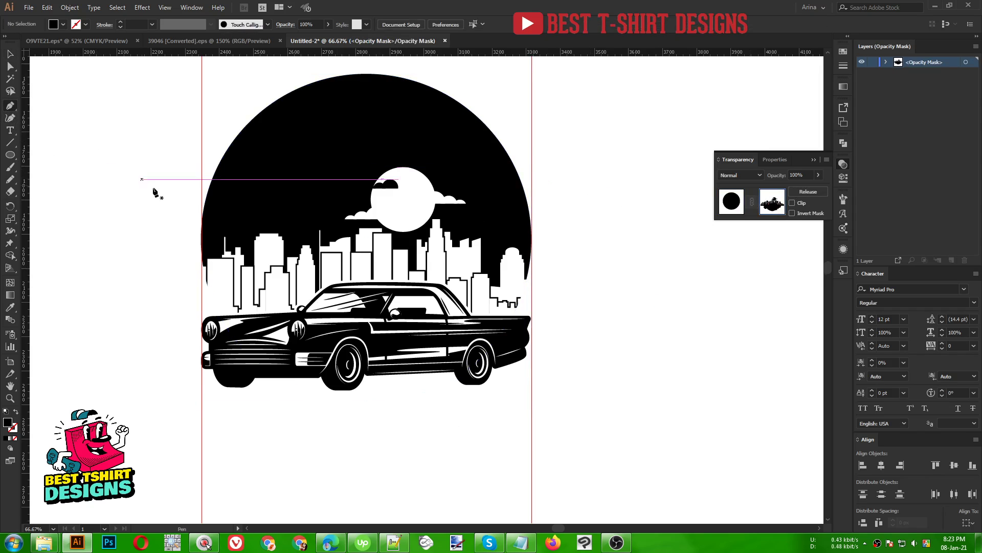
Step: Draw a horizontal sky streak stroked with a tapered width profile at 20 pt
scroll(169, 197, "up", 3)
left_click(216, 209)
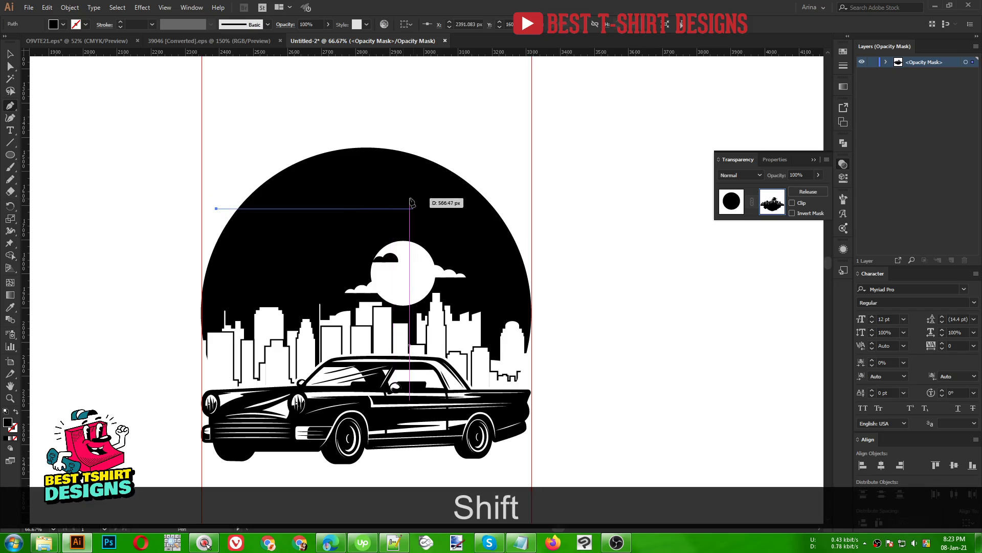
left_click(436, 209, "shift")
key("shift+v")
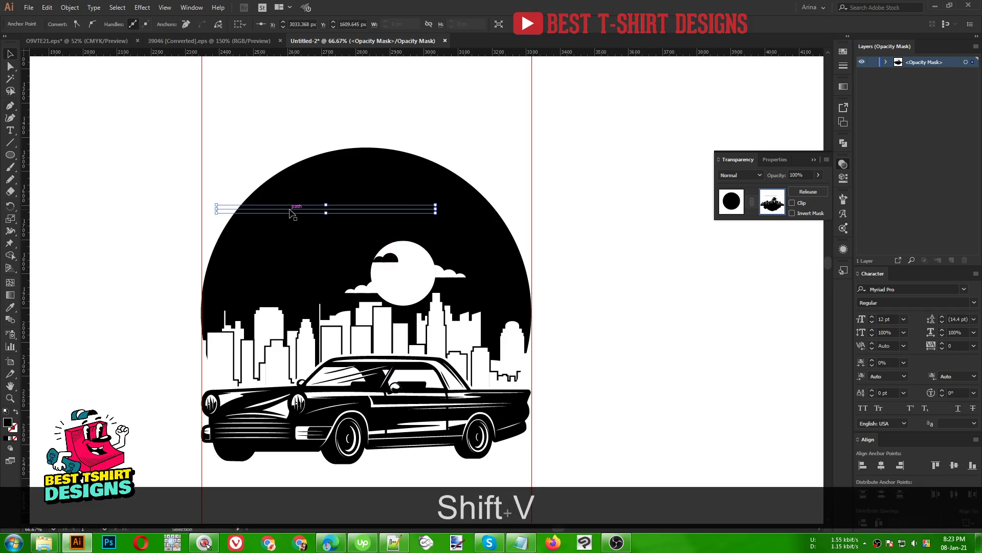
key("shift+x")
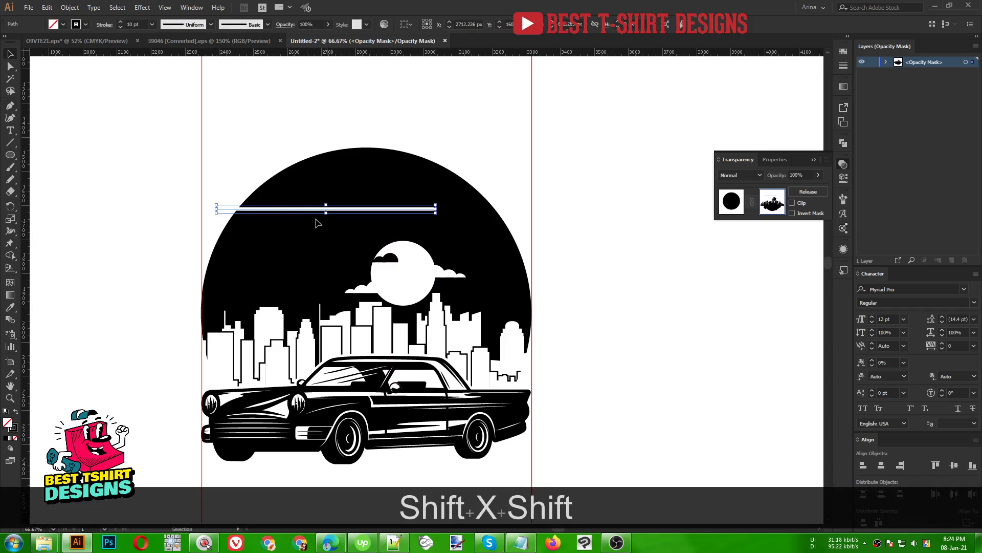
left_click(102, 29)
left_click(67, 180)
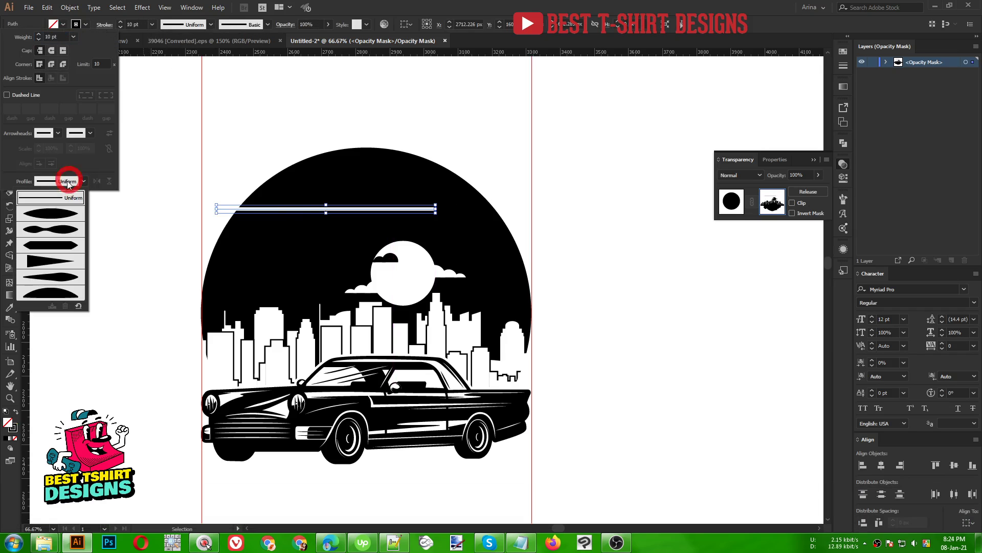
left_click(45, 262)
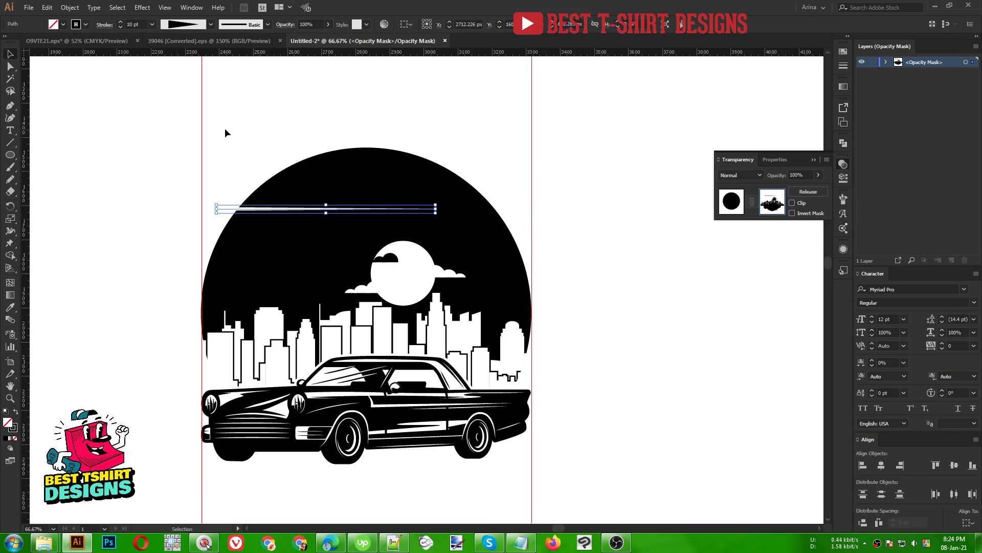
key("shift+Up")
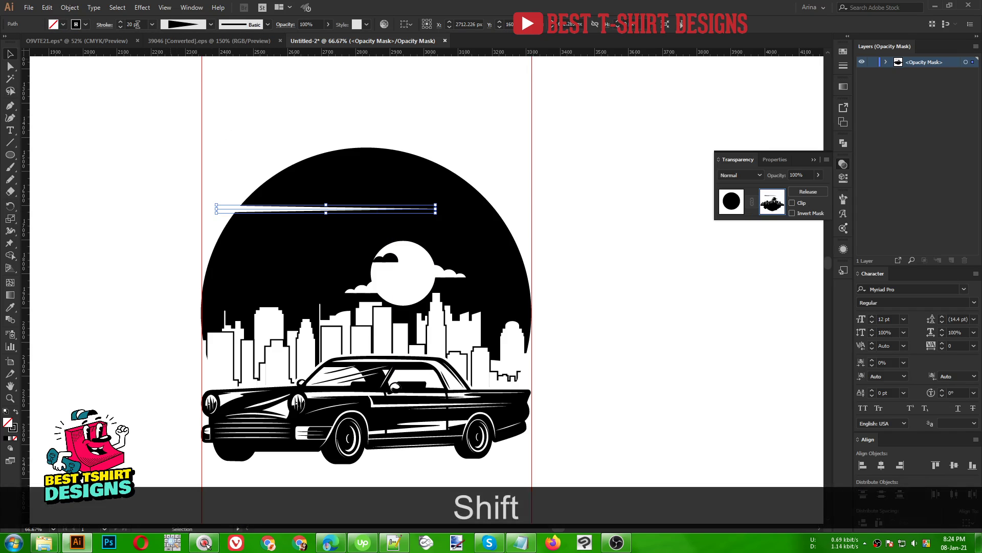
Step: Duplicate the streak lower and move the copy left inside the circle
left_click(236, 104)
mouse_move(270, 210)
left_mouse_down()
mouse_move(231, 272)
mouse_move(199, 276)
mouse_move(610, 280)
left_mouse_up()
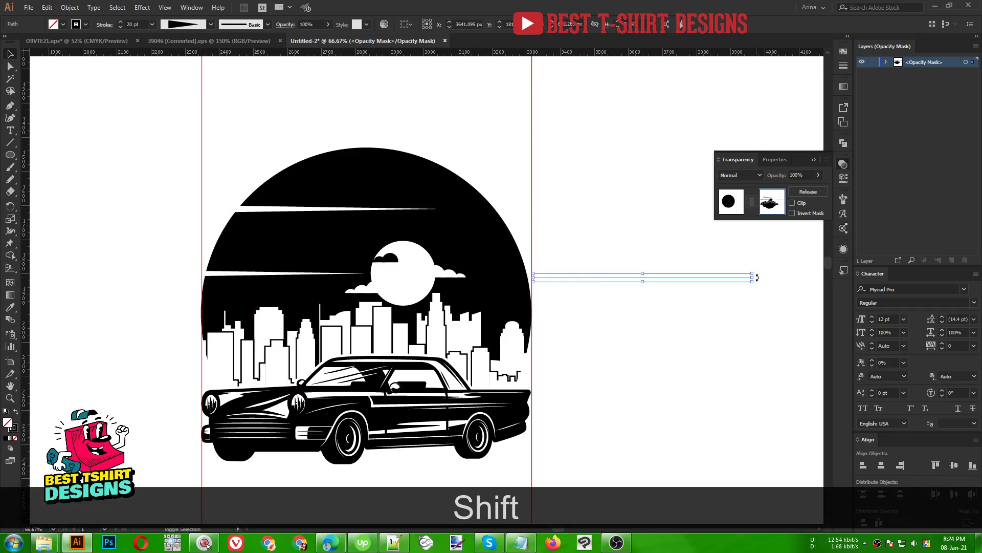
mouse_move(680, 280)
left_mouse_down()
mouse_move(499, 286)
mouse_move(555, 243)
mouse_move(500, 176)
left_mouse_up()
left_click(566, 270)
Step: Exit opacity mask editing, then reselect the circle artwork and re-enter its mask
left_click(489, 109)
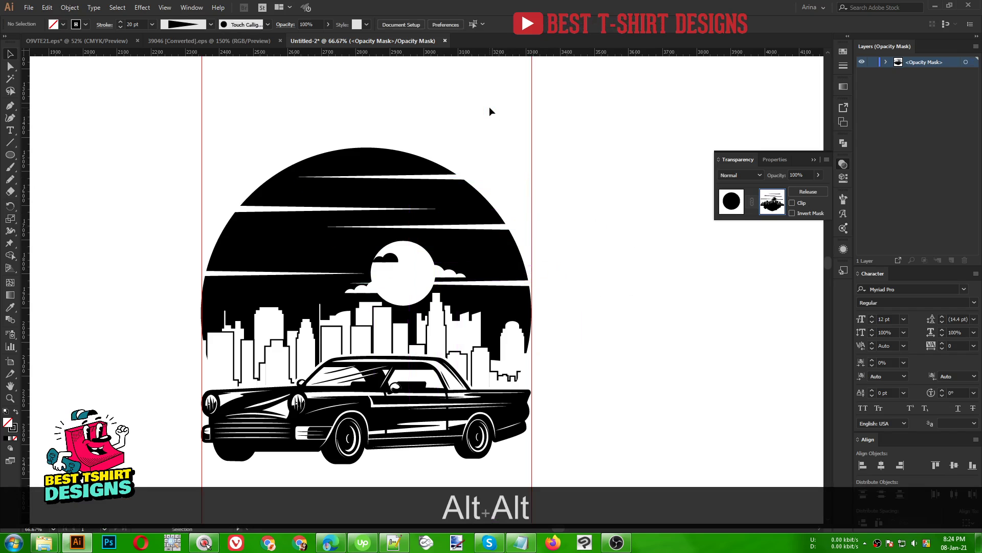
scroll(382, 110, "down", 1)
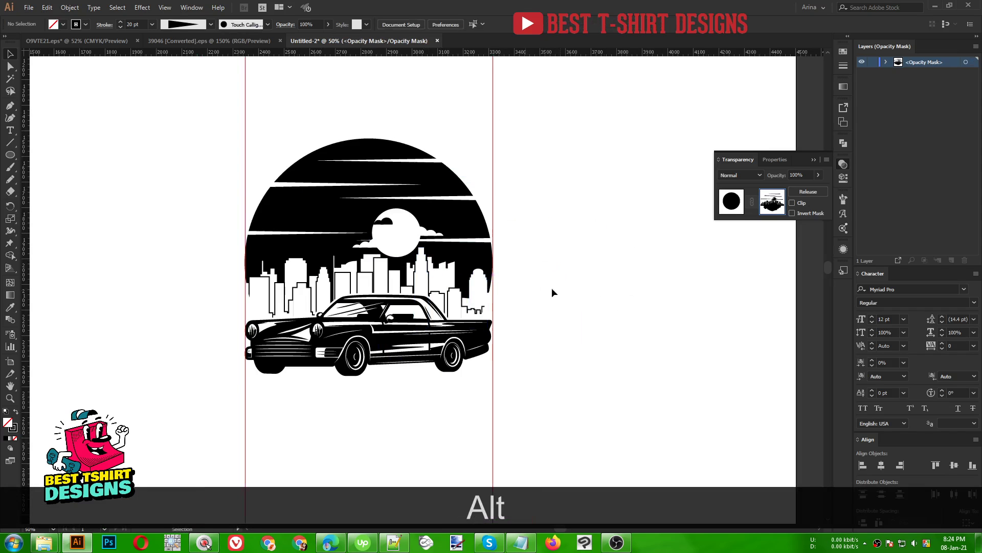
left_click(772, 201)
left_click(455, 416)
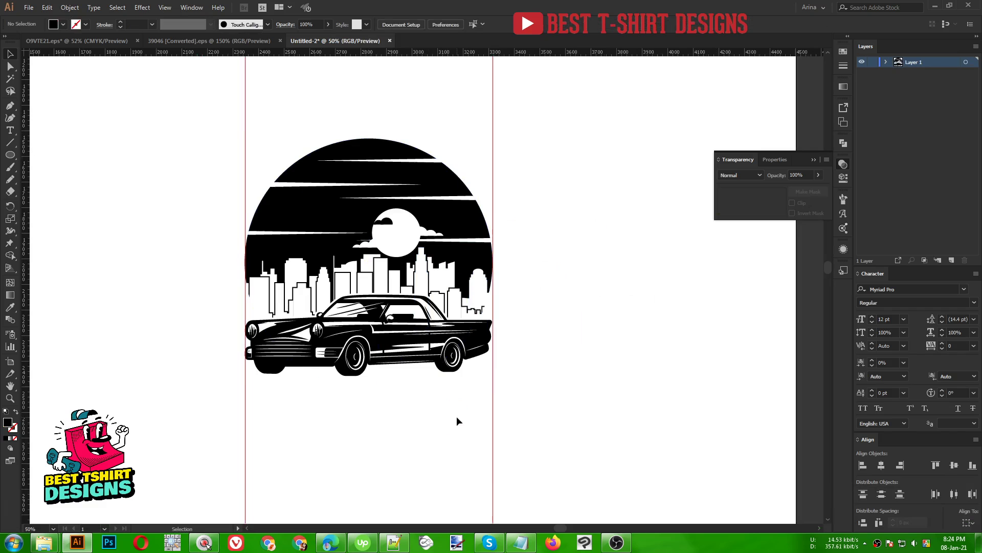
left_click(438, 209)
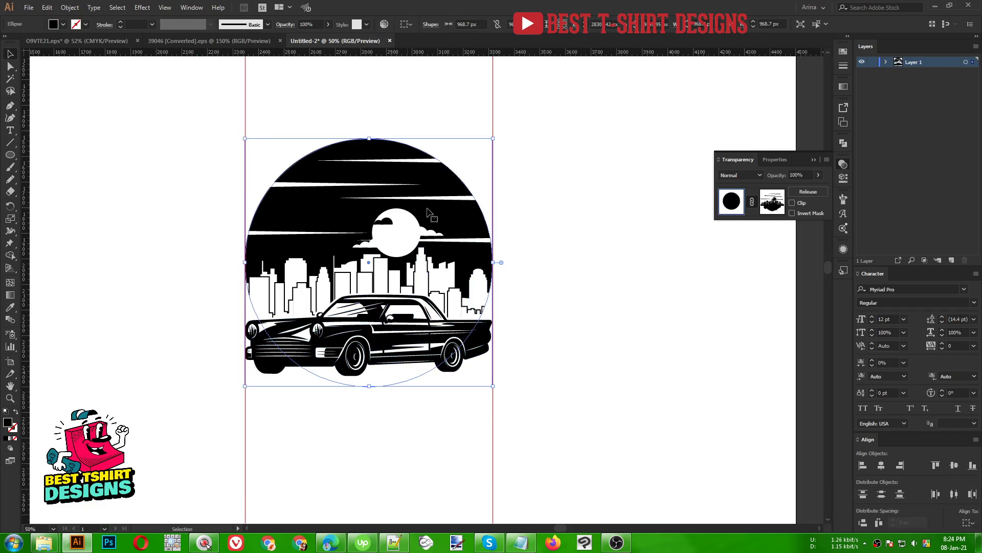
scroll(373, 183, "up", 1)
left_click(776, 203)
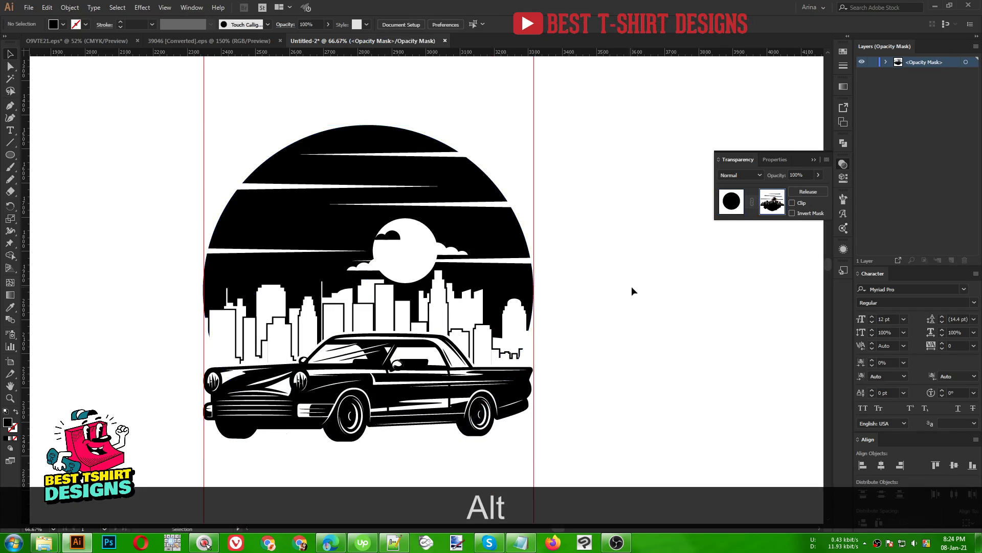
Step: Select all mask paths, expand the streak strokes into shapes and fill them Black
key("ctrl+a")
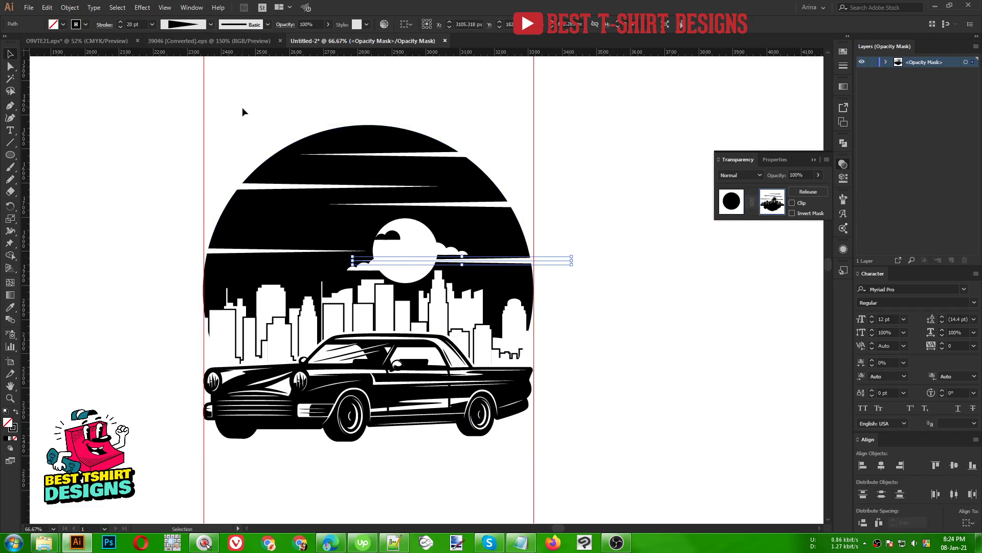
left_click_drag(242, 107, 631, 435)
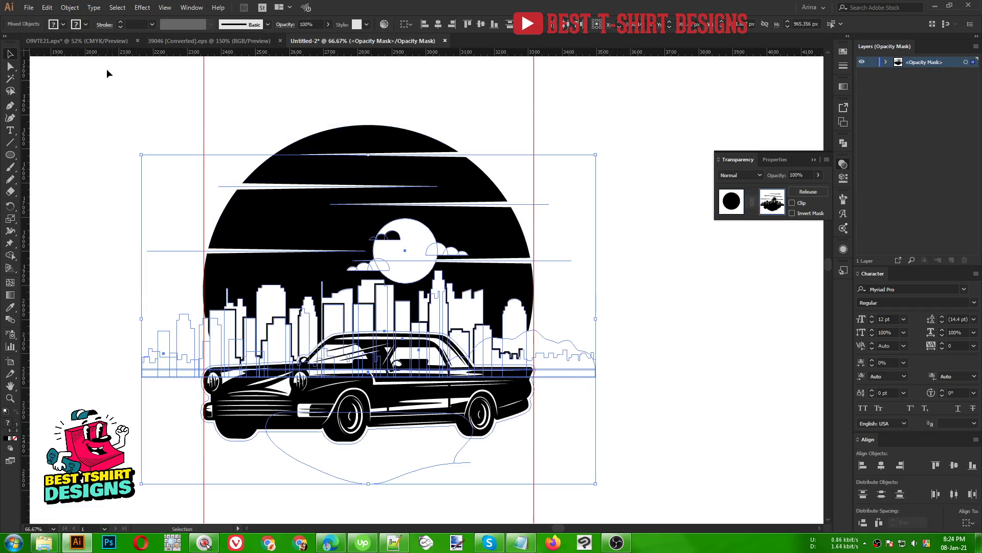
left_click_drag(117, 84, 690, 498)
key("shift")
left_click(70, 8)
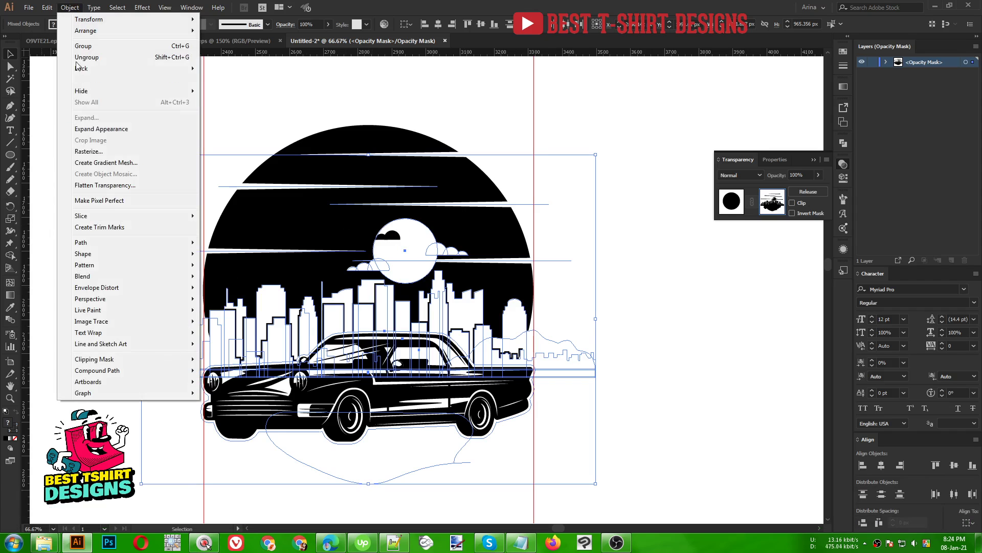
left_click(79, 130)
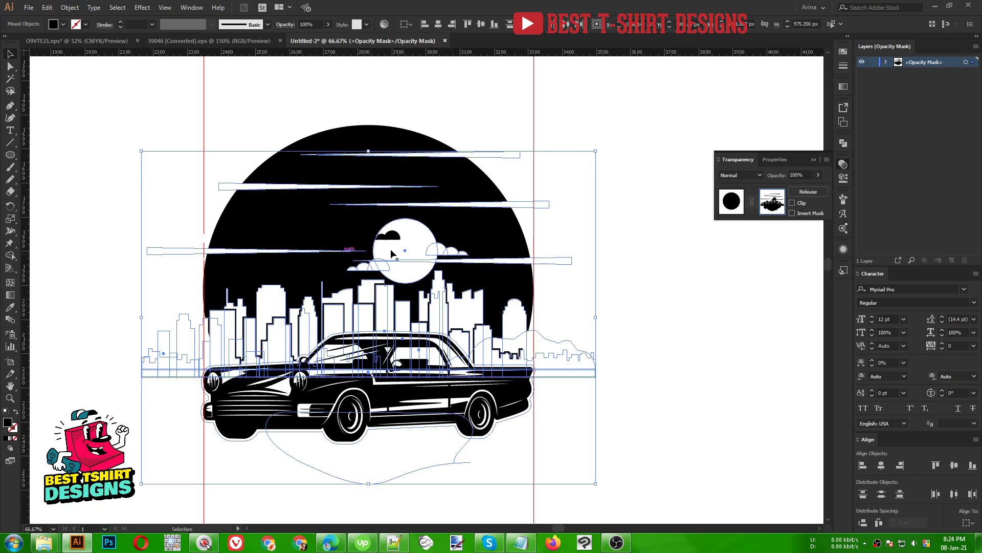
left_click(63, 24)
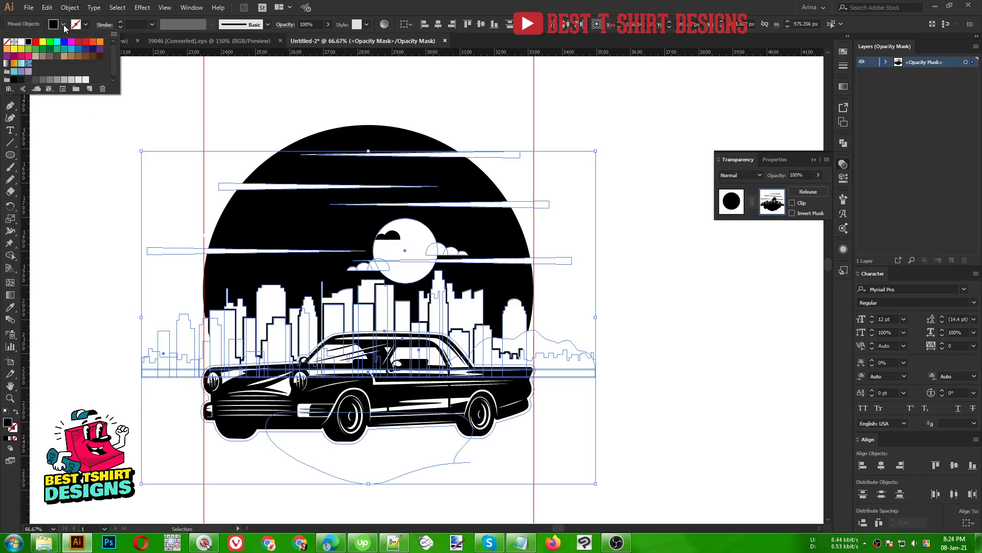
left_click(27, 41)
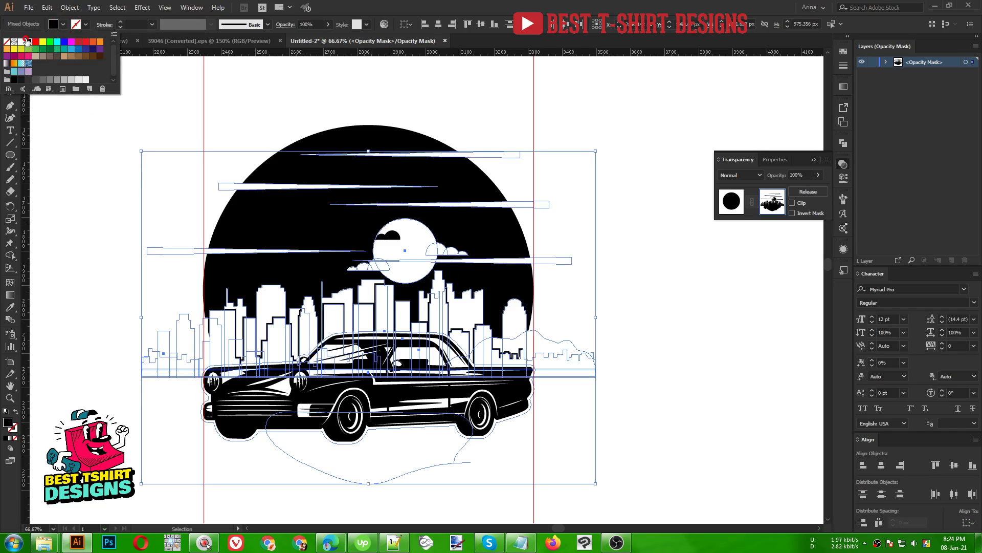
Step: Deselect and leave opacity mask editing to return to the main artwork
left_click(433, 112)
left_click(434, 111)
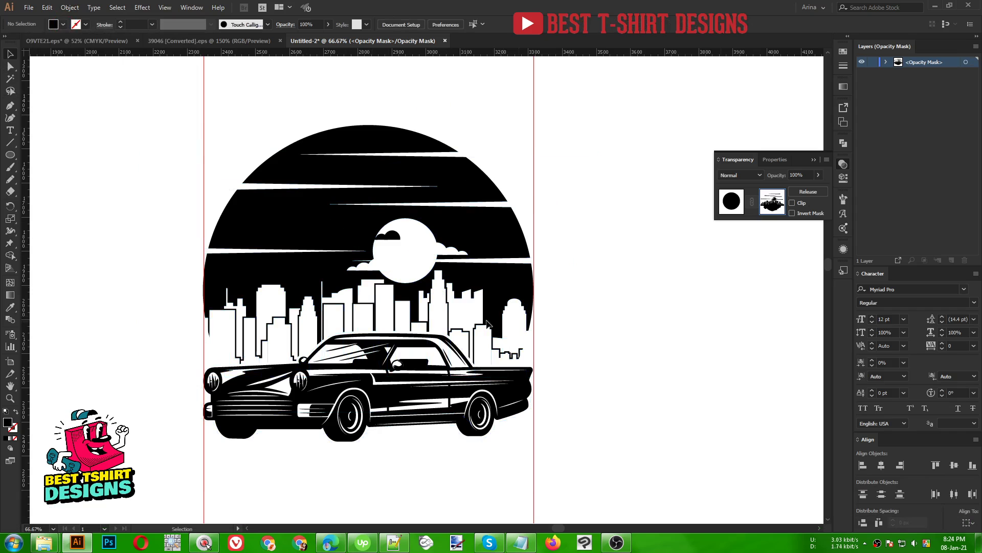
left_click(736, 209)
scroll(604, 269, "down", 1, "alt")
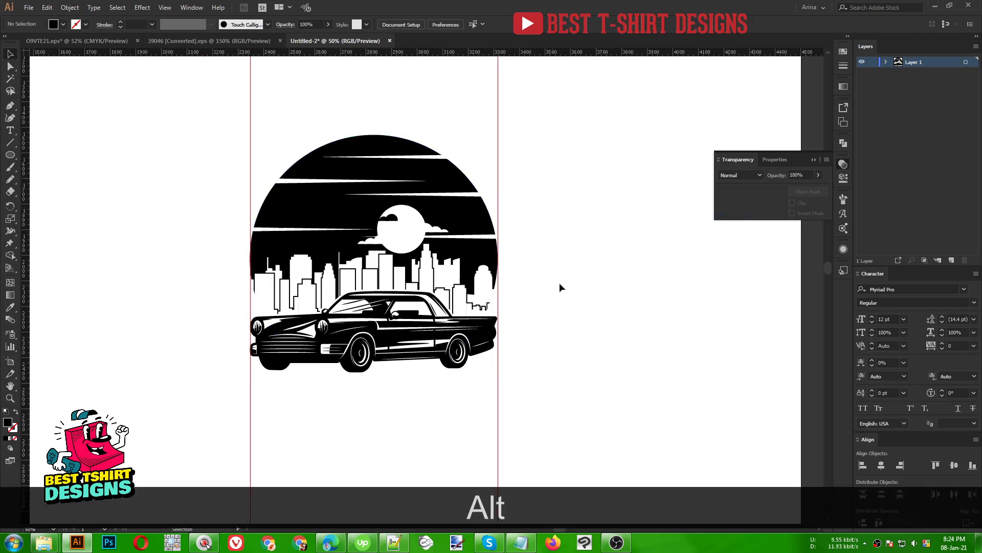
Step: Draw a slanted road line between the right and left guides as a 10 pt black stroke
scroll(430, 328, "up", 1, "alt")
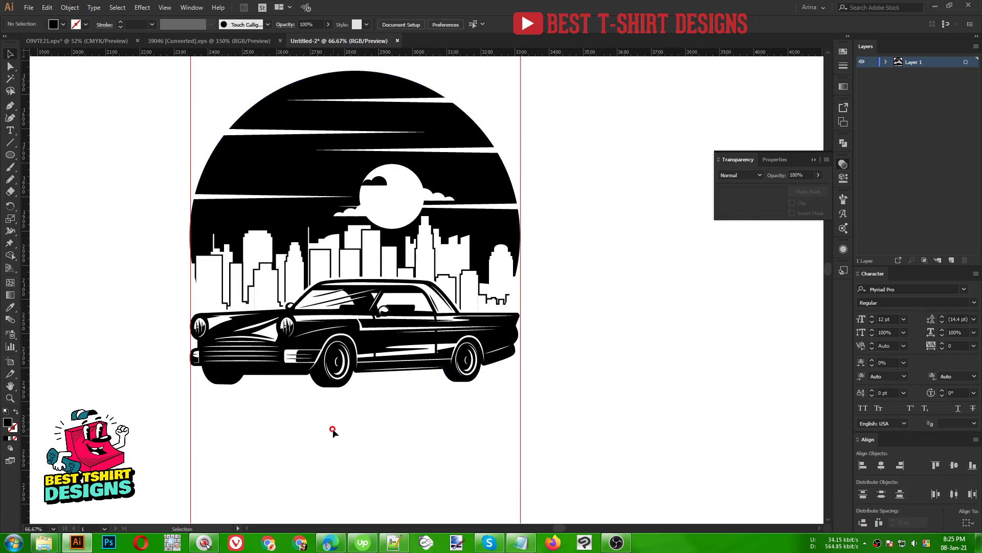
left_click(6, 106)
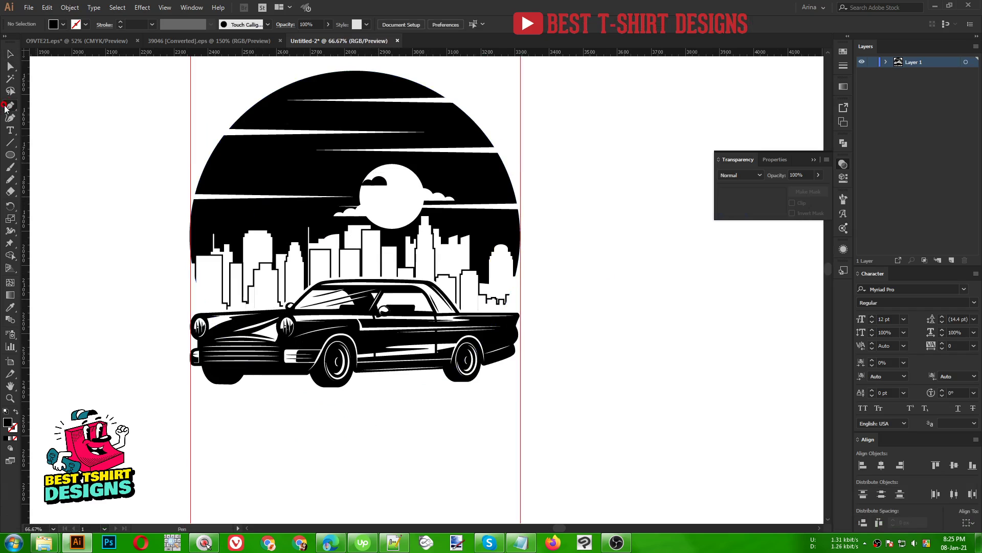
left_click(189, 412)
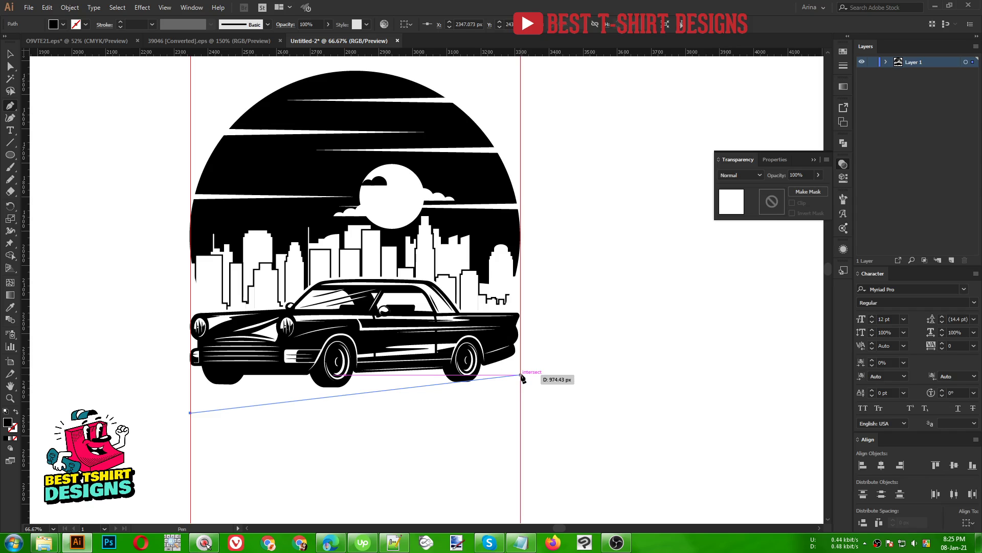
key("ctrl+z")
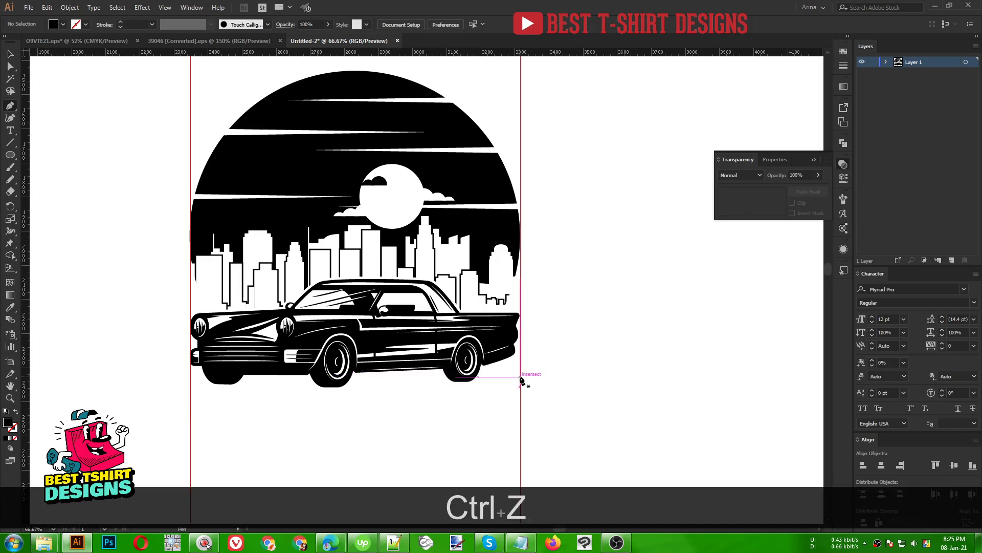
left_click(520, 377)
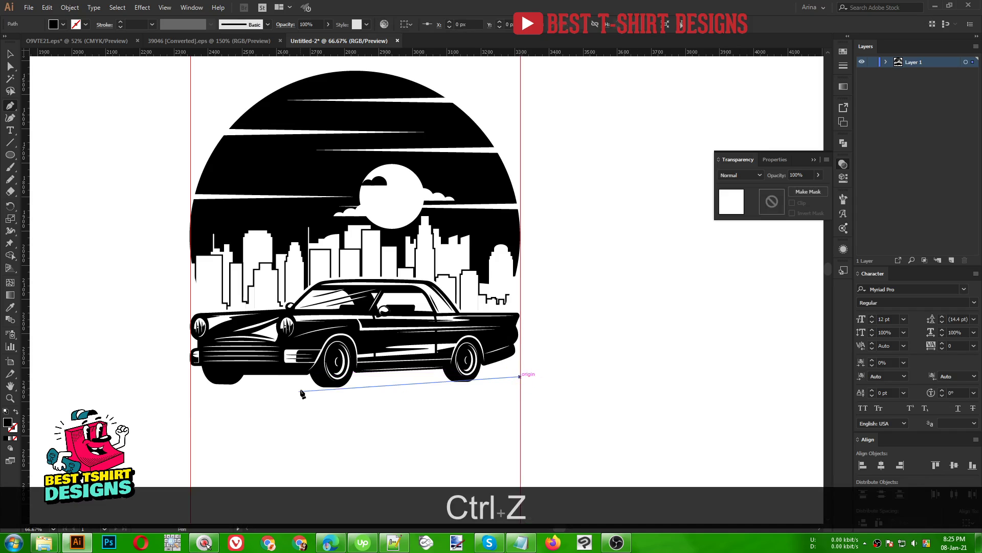
left_click(192, 417)
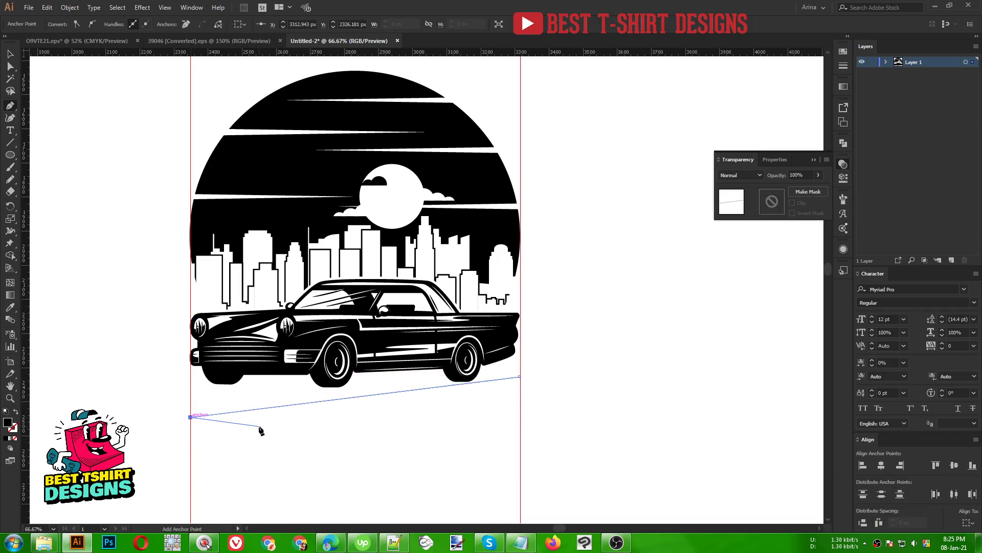
key("v")
left_click(387, 401)
left_click(383, 393)
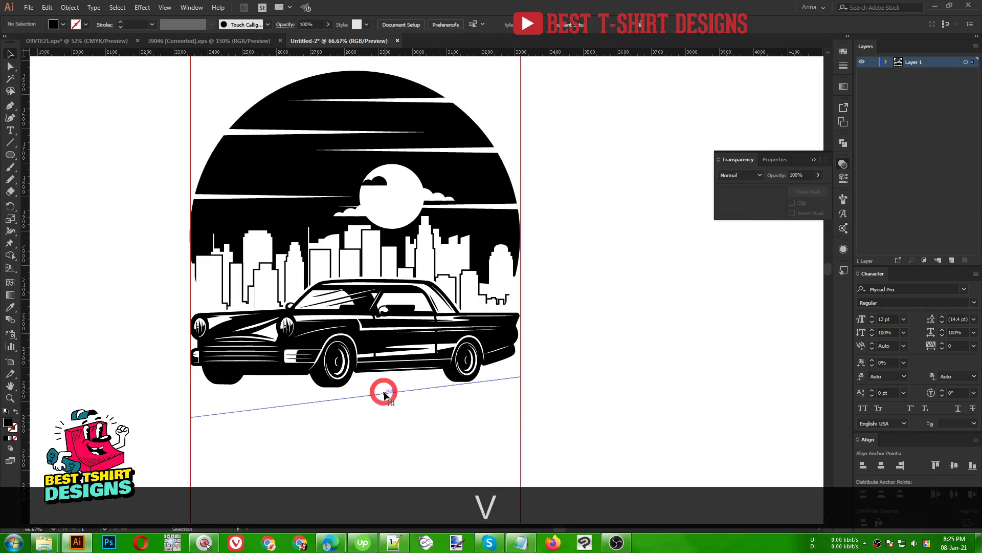
key("shift")
left_click(133, 24)
key("shift+Up")
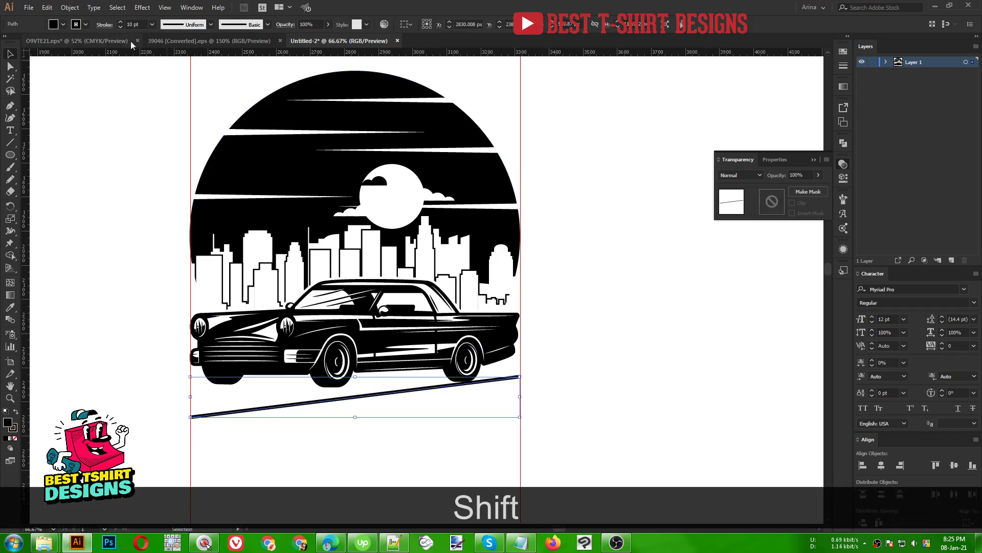
left_click(165, 264)
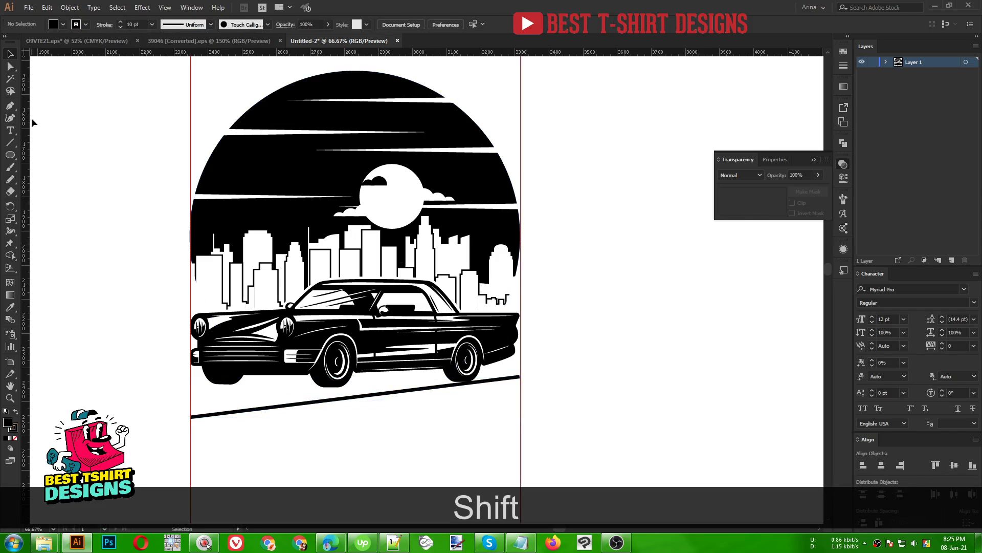
Step: Add a second slanted line from the left edge to beneath the car, nudging its right end
left_click(10, 107)
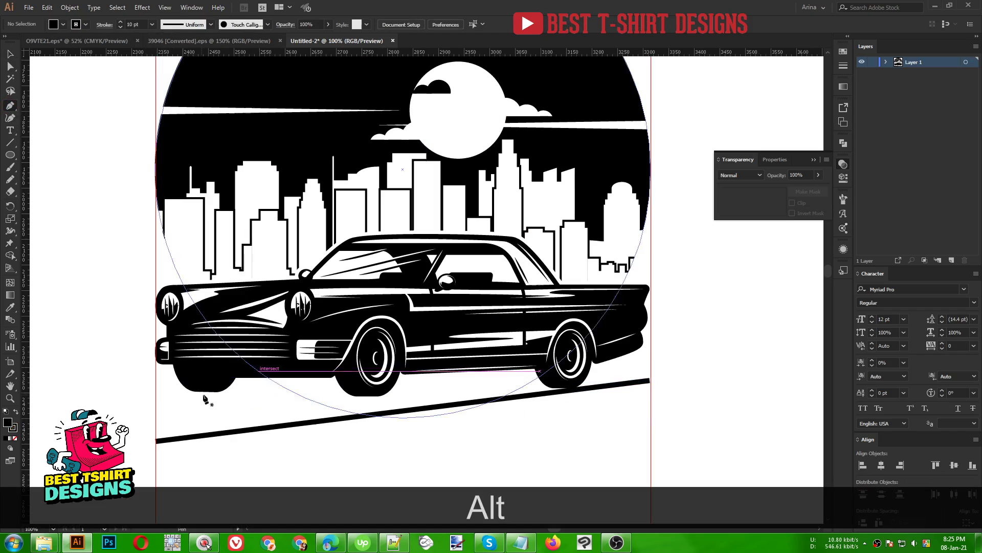
scroll(259, 371, "up", 1)
left_click(155, 392)
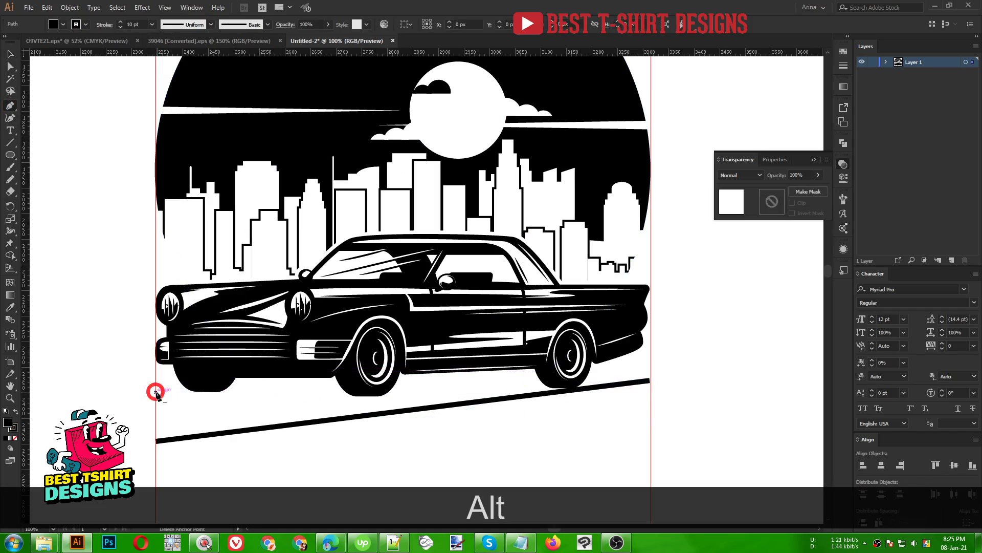
left_click(313, 378)
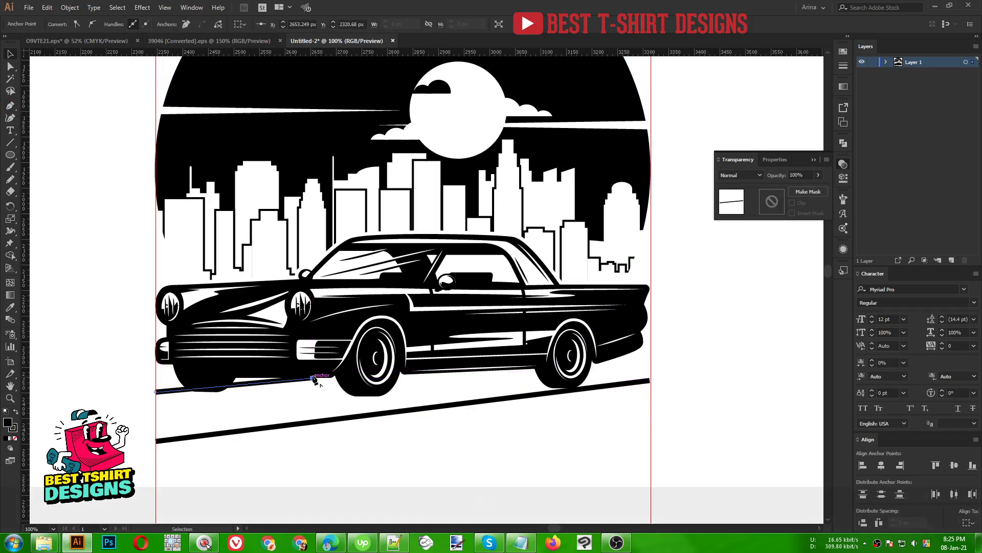
key("v")
key("a")
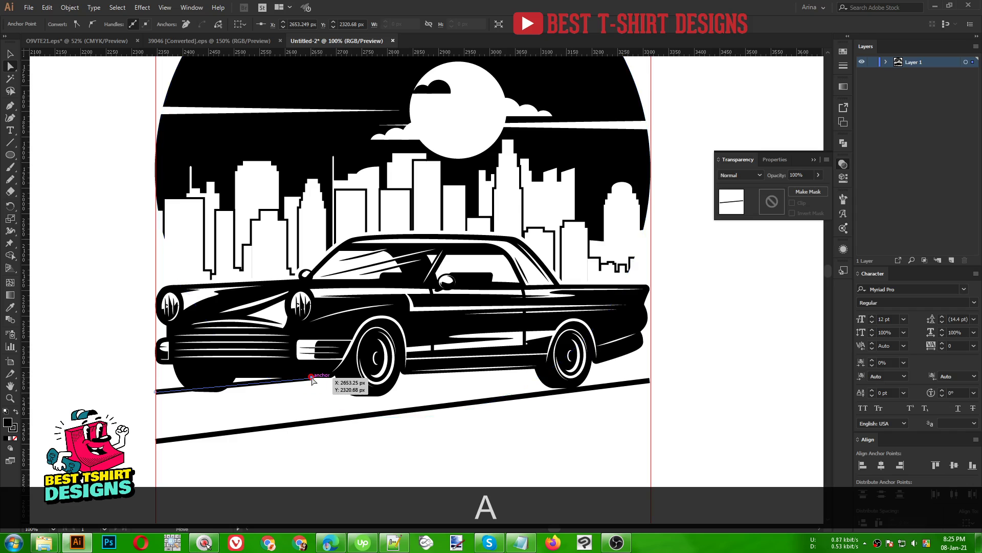
left_click_drag(313, 379, 328, 377)
key("v")
left_click(417, 454)
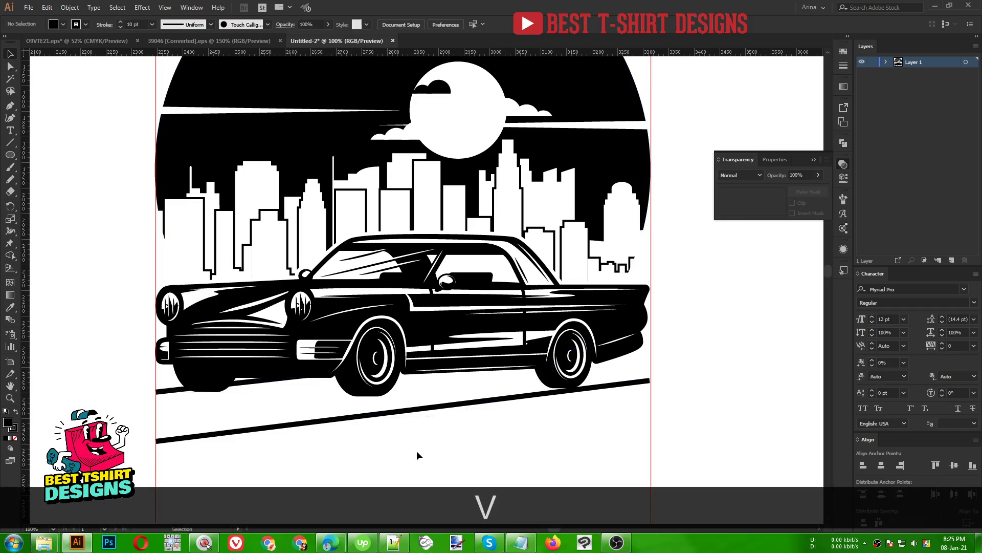
scroll(416, 445, "down", 1, "alt")
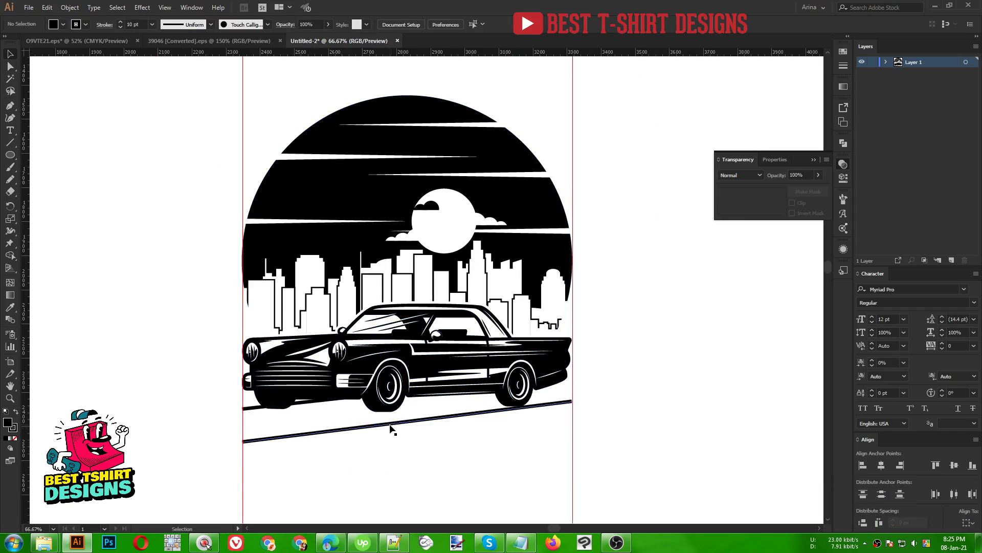
Step: Draw two short slanted road dashes under the car, the second ending near the rear wheel
scroll(356, 412, "up", 1, "alt")
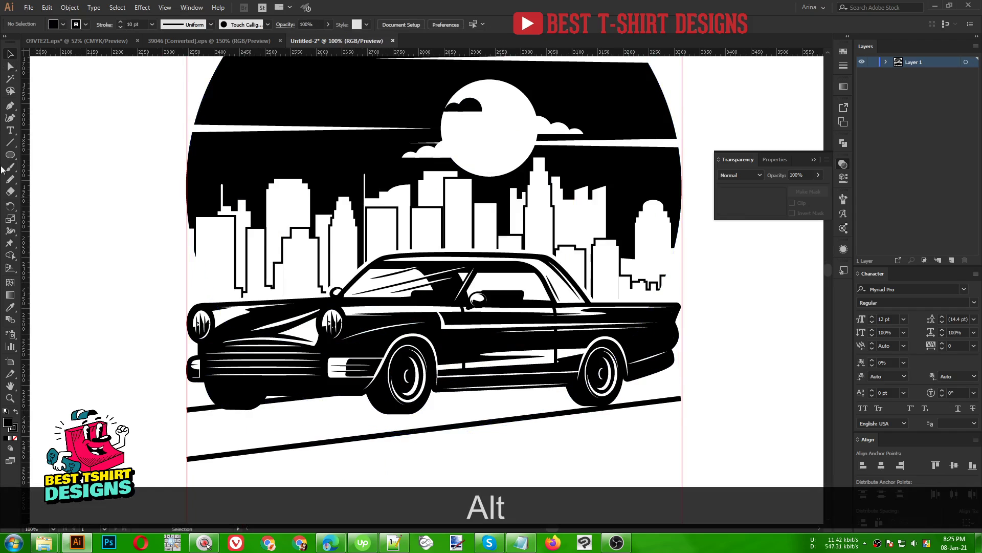
left_click(10, 105)
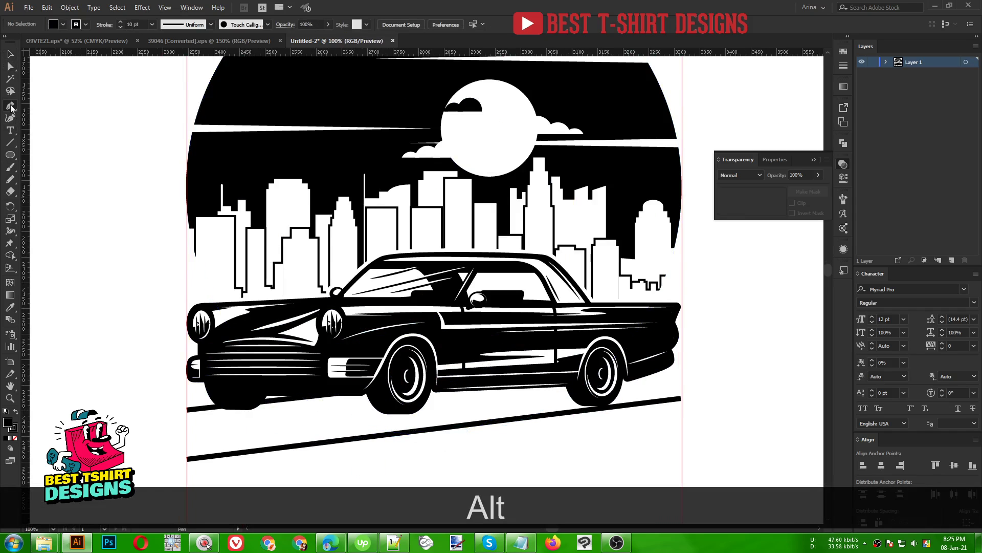
left_click(201, 431)
left_click(312, 419)
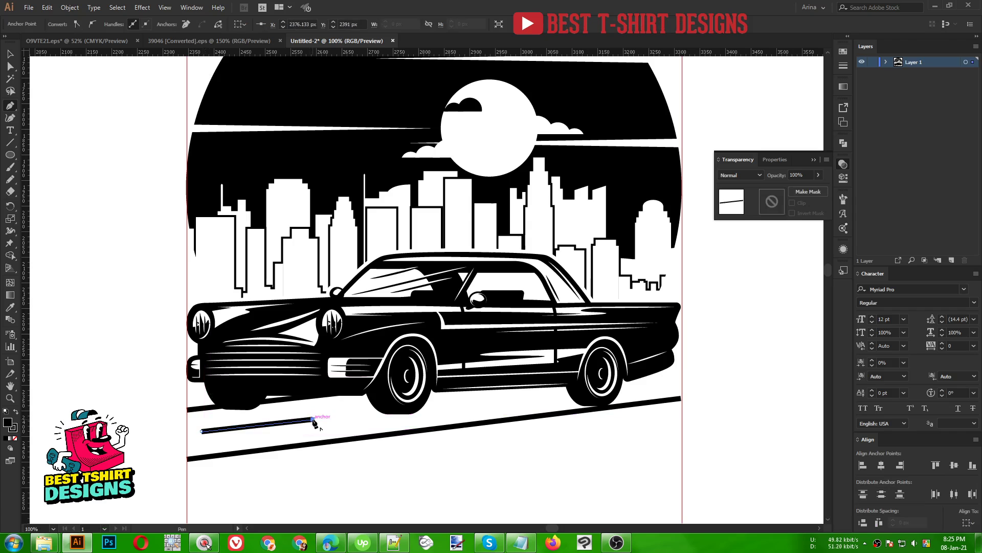
key("Escape")
key("Escape")
left_click(449, 405)
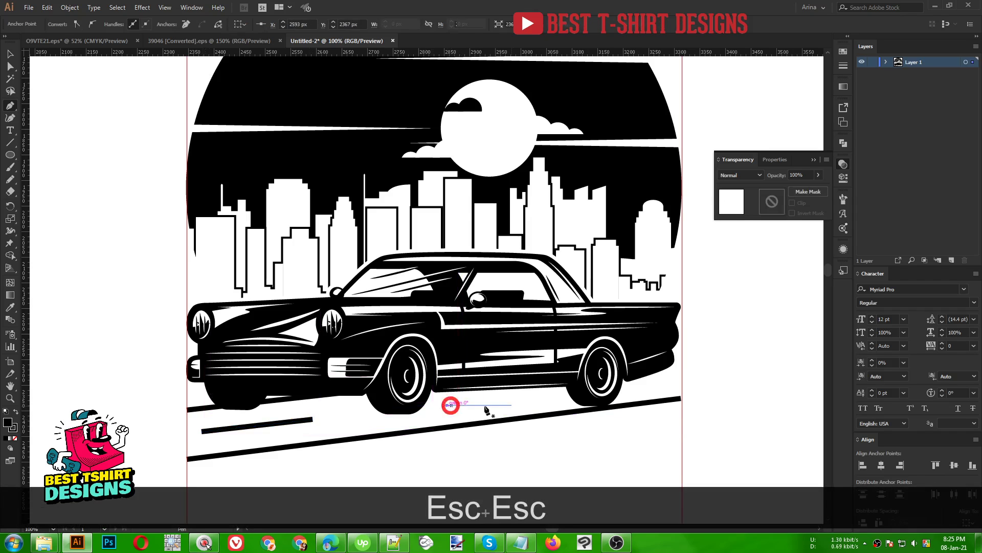
left_click(544, 397)
key("Escape")
Step: Marquee-select both vertical guides
scroll(375, 232, "down", 1)
key("v")
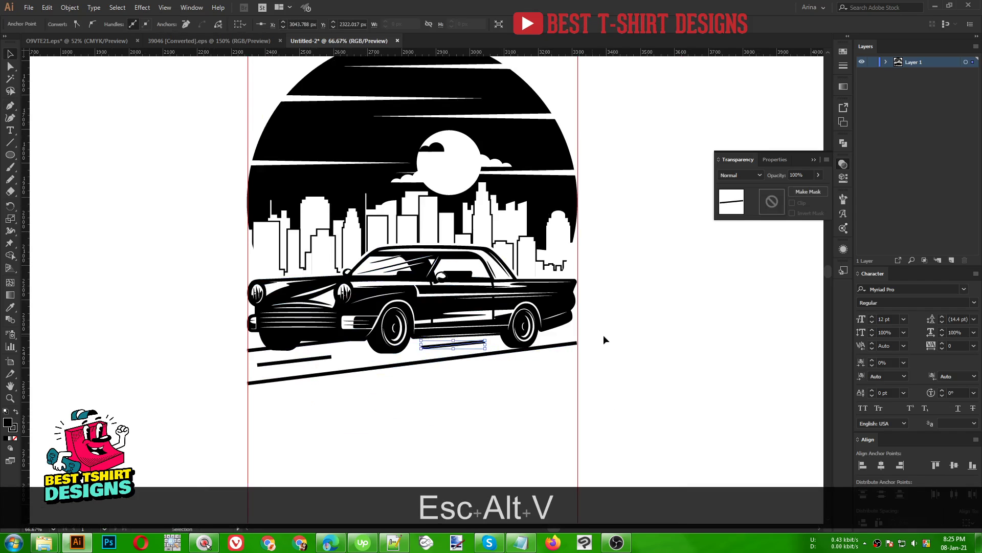
scroll(432, 392, "down", 1)
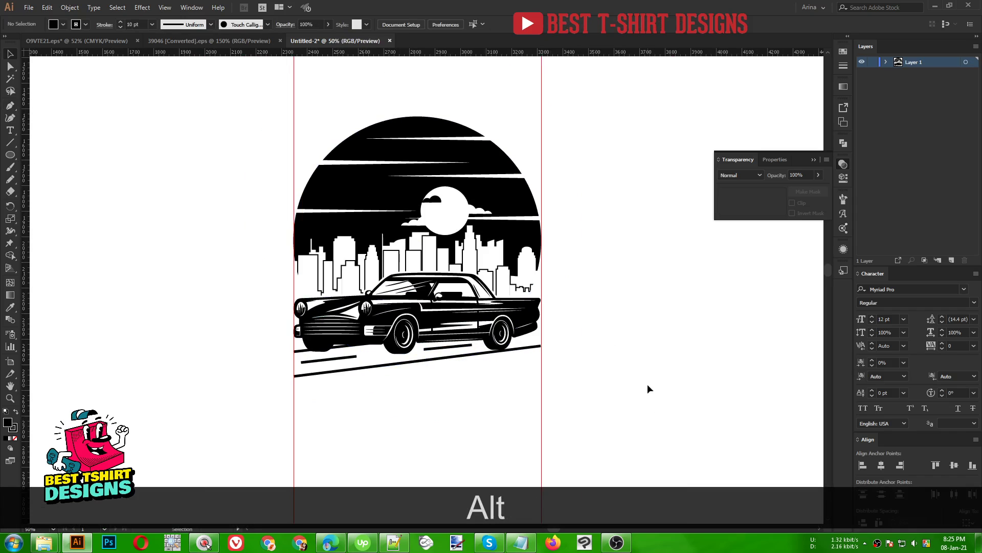
left_click_drag(304, 417, 702, 452)
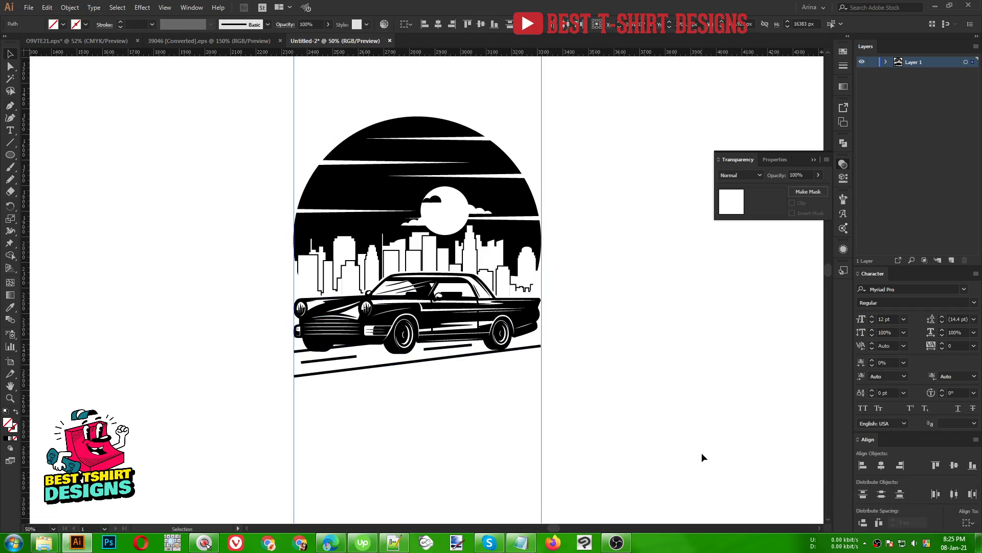
Step: Delete the two vertical guides and zoom out to view the finished badge
key("Delete")
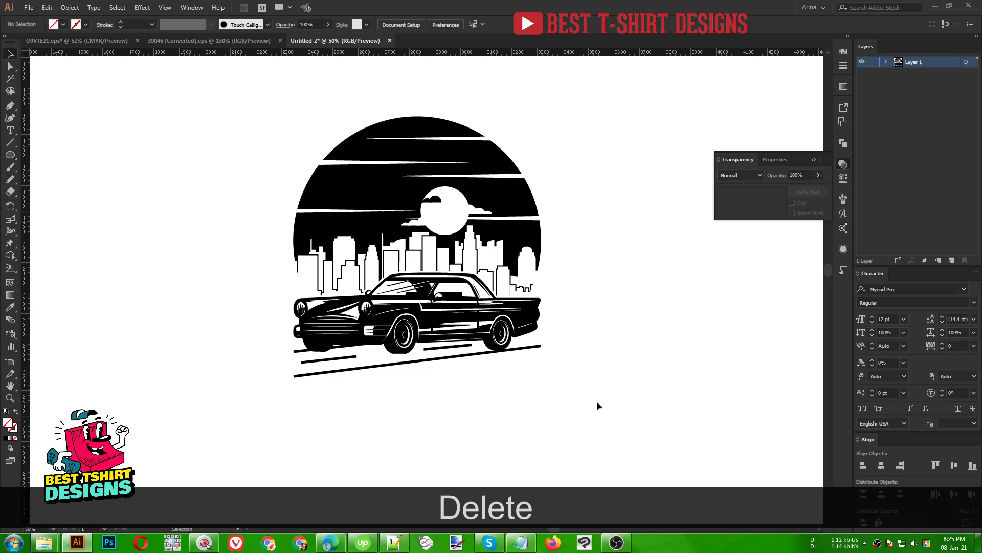
scroll(451, 152, "up", 1)
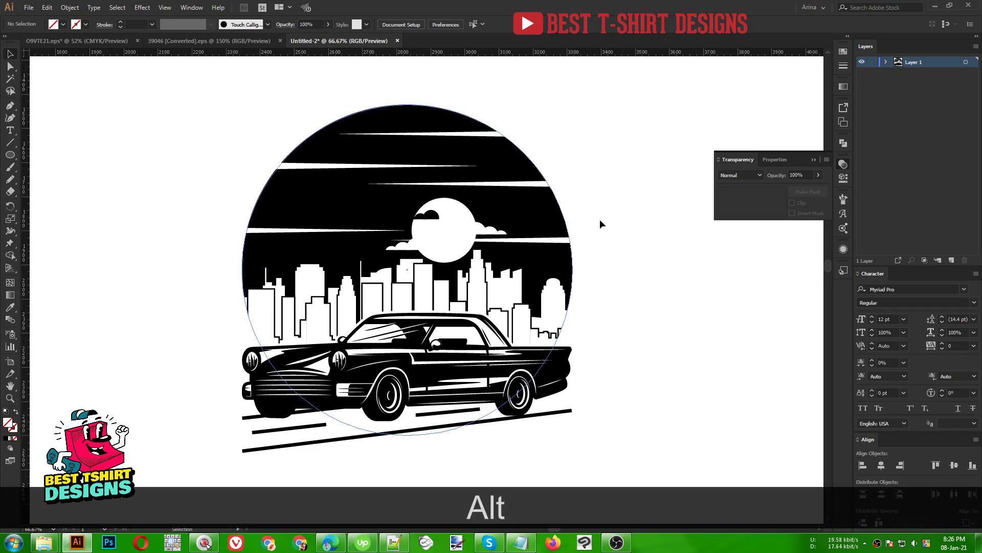
scroll(318, 163, "down", 1)
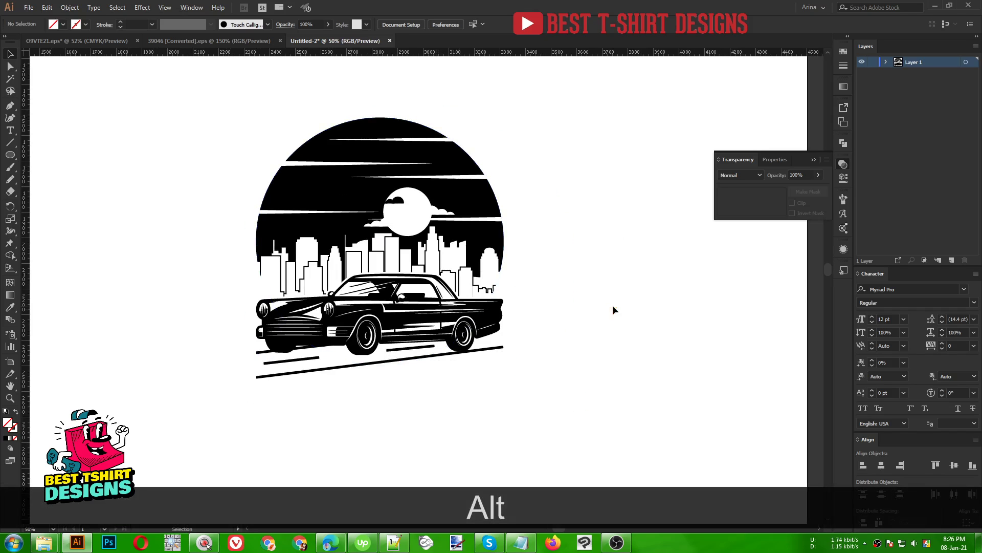
left_click(614, 346)
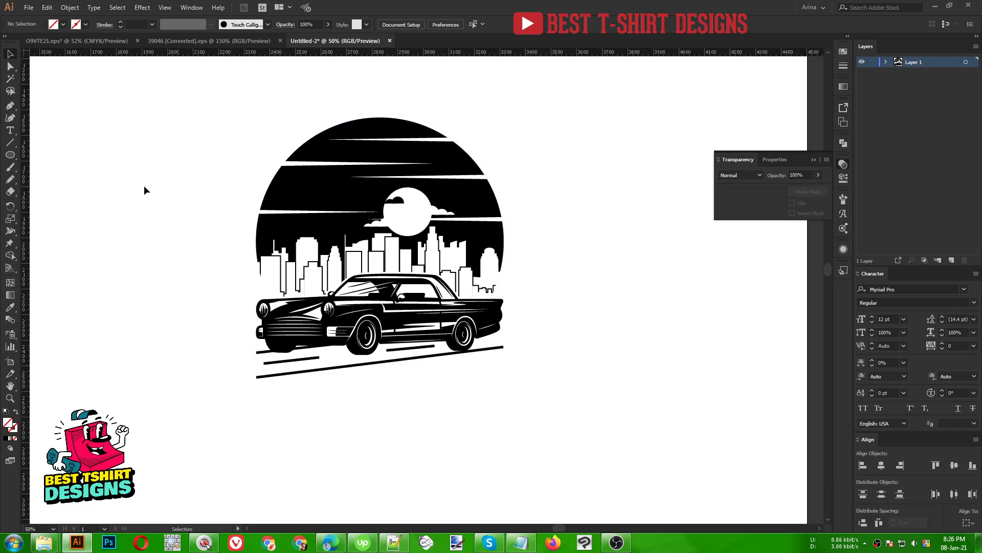
Step: Start a text object below the car artwork, typing RIDING first, then DREAM
left_click(11, 130)
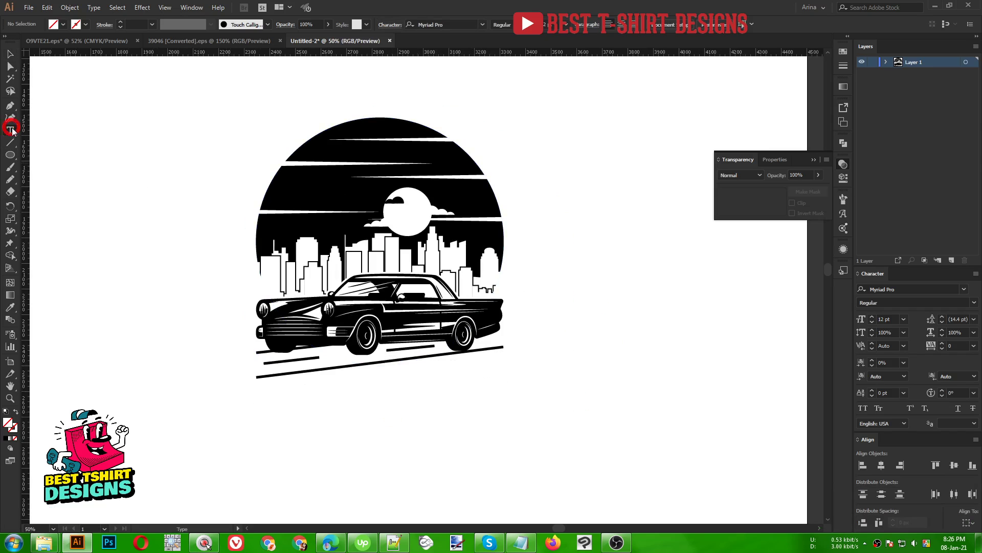
left_click(540, 408)
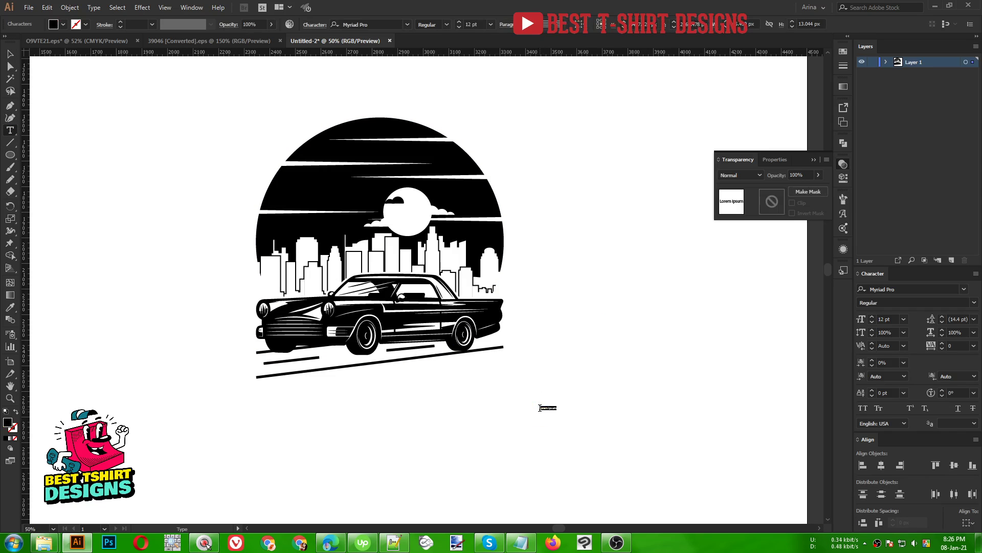
key("shift")
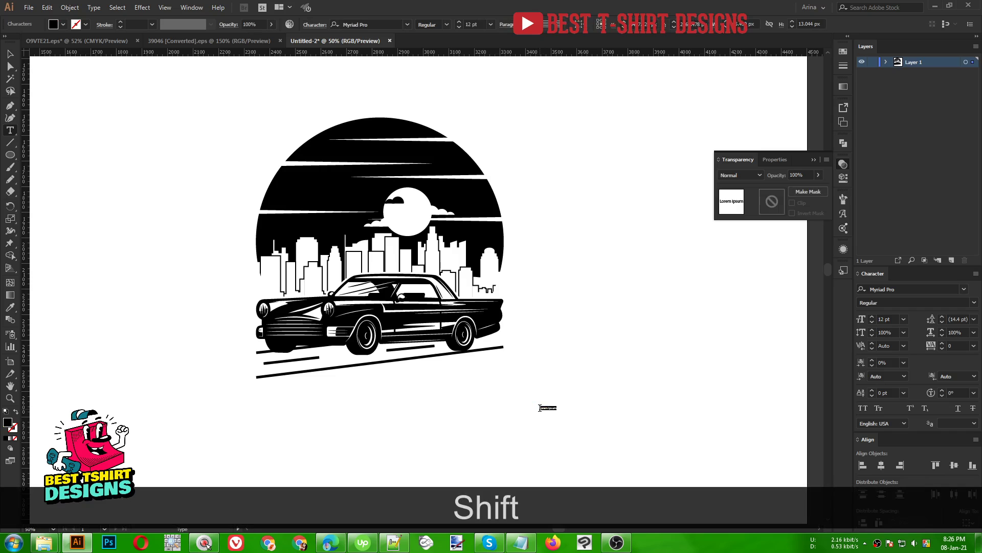
type("RIDING")
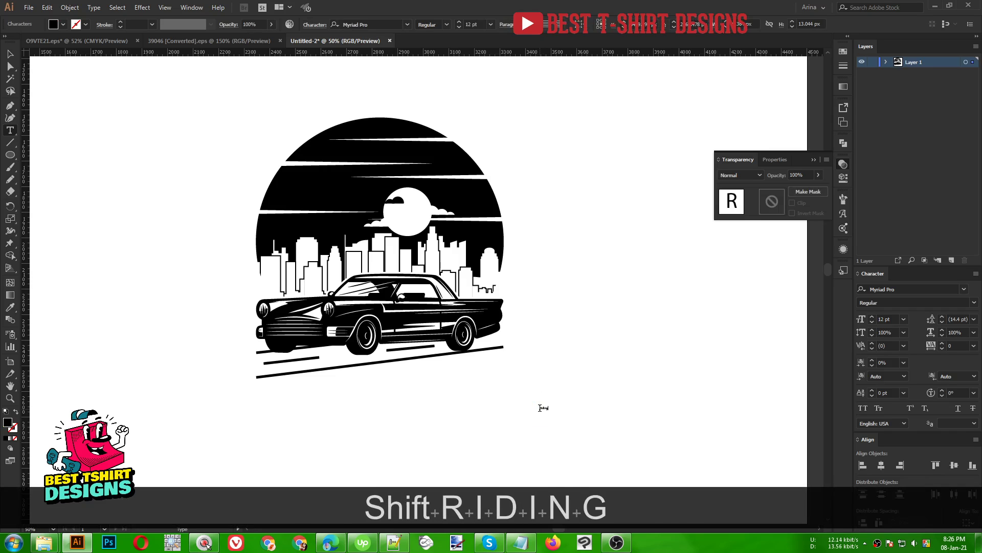
key("BackSpace")
type("Dream")
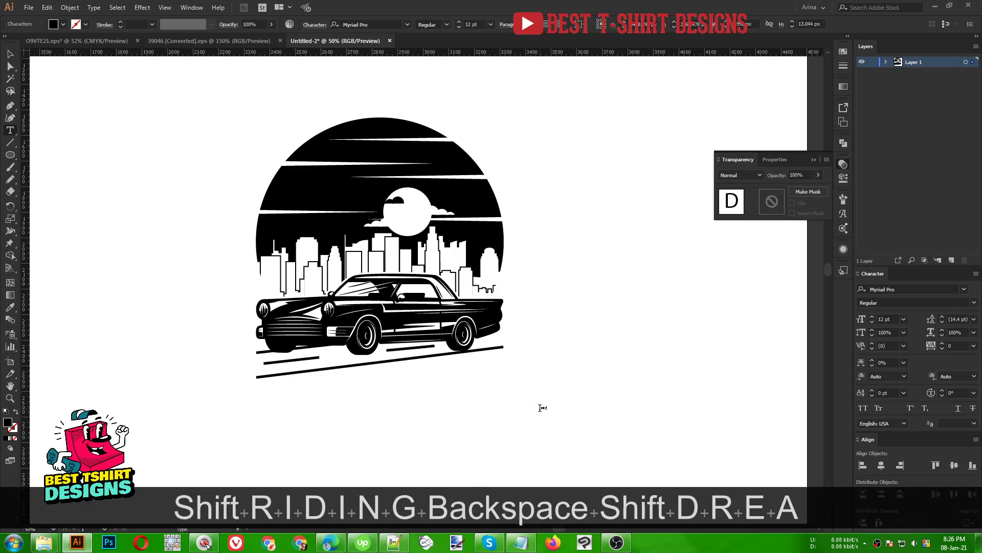
Step: Scale DREAM up and position it just under the car's road lines
left_click(10, 54)
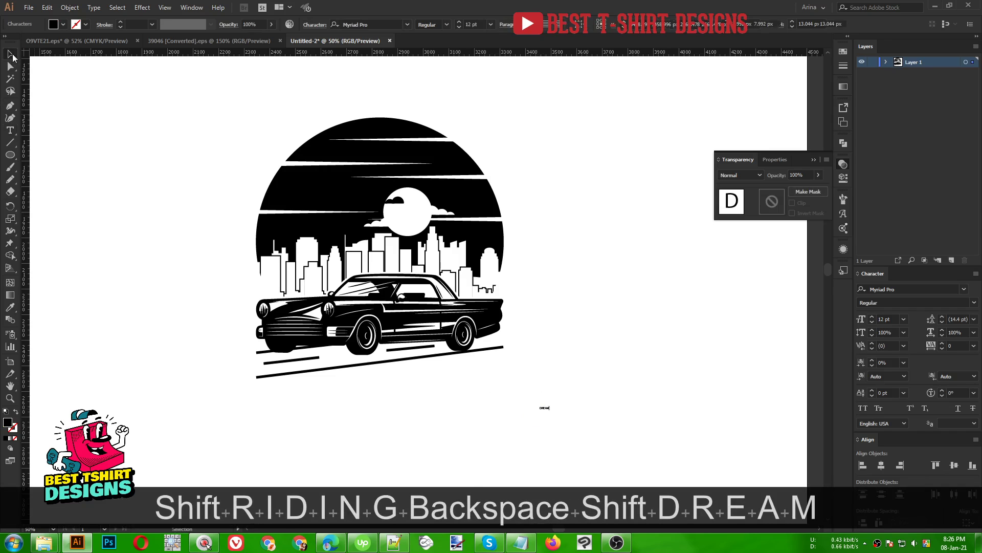
left_click_drag(547, 410, 494, 391)
left_click_drag(434, 394, 426, 404)
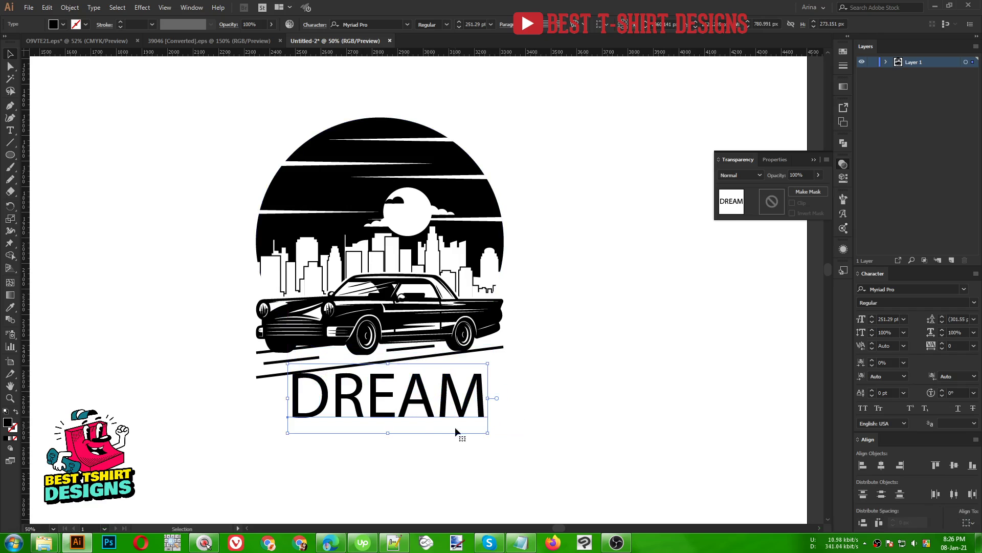
scroll(431, 423, "up", 1)
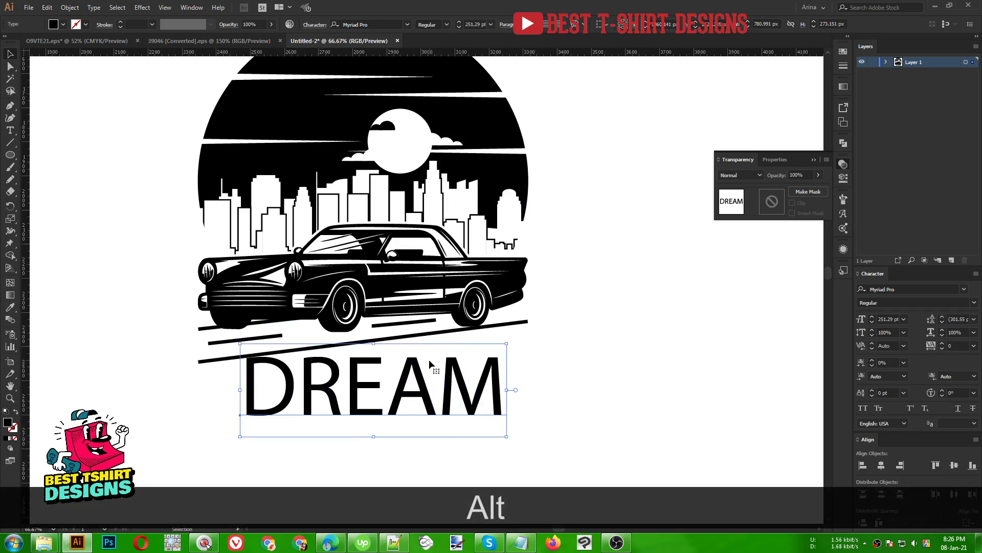
Step: Set DREAM's font to American Captain and enlarge it to span the design
left_click(381, 23)
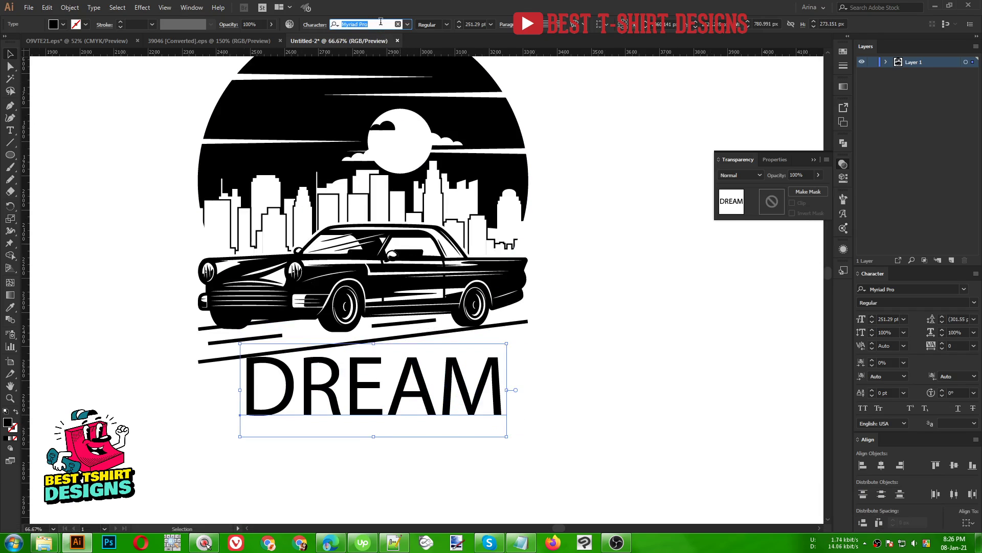
type("ame")
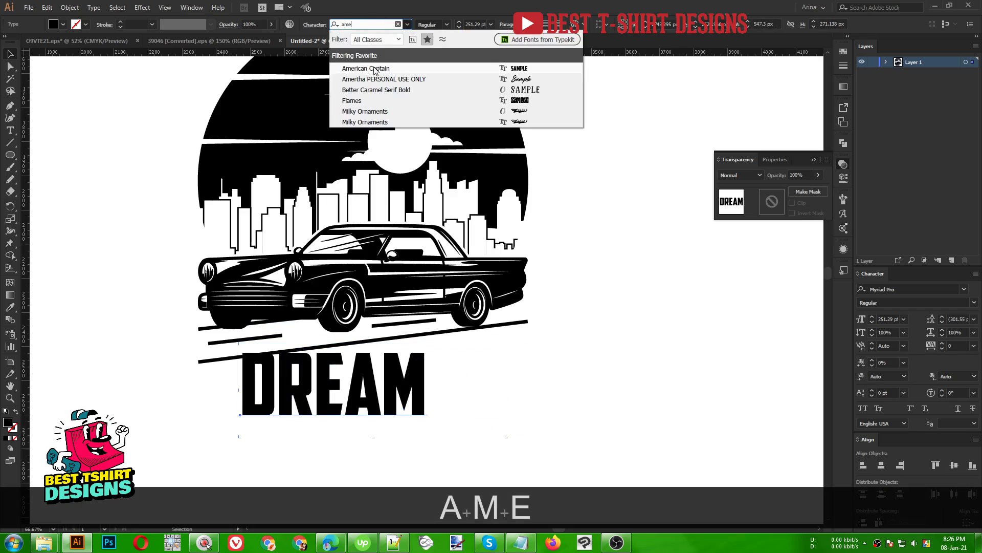
left_click(366, 68)
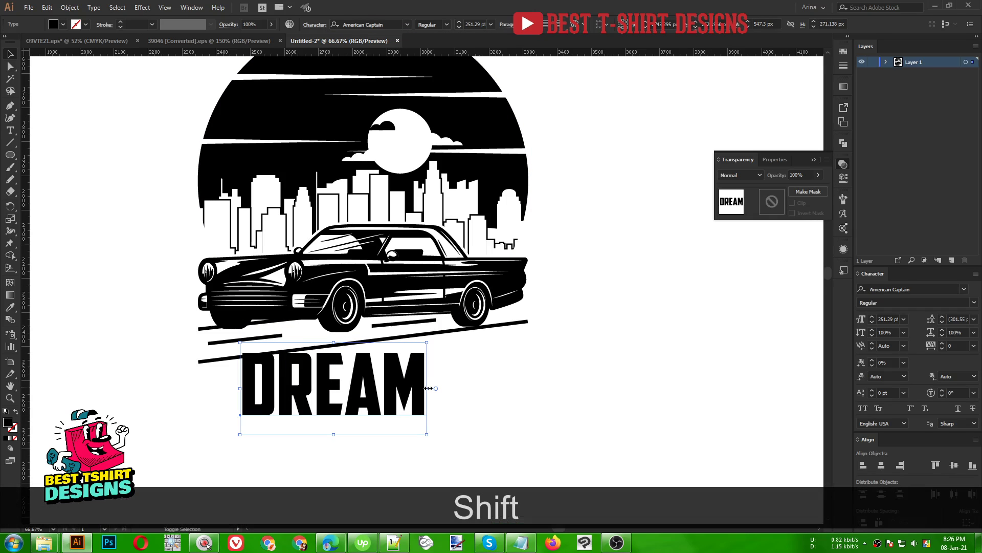
left_click_drag(429, 387, 515, 387)
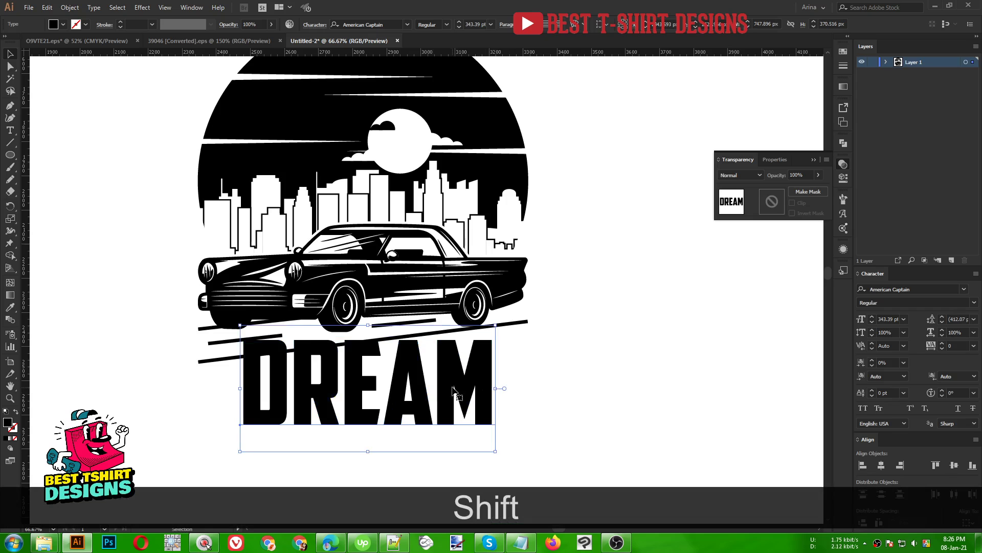
Step: Shear DREAM by -10° along the vertical axis
left_click(70, 7)
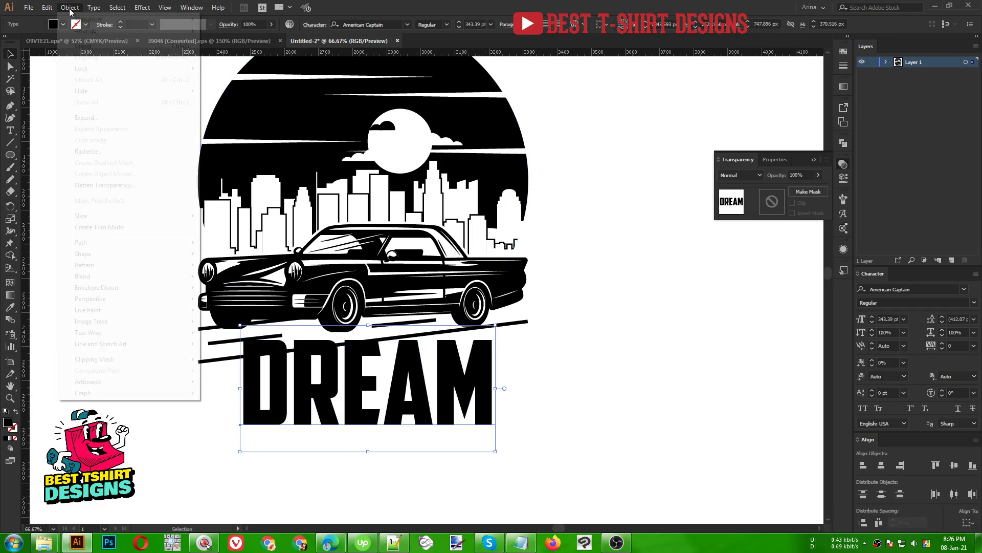
mouse_move(82, 20)
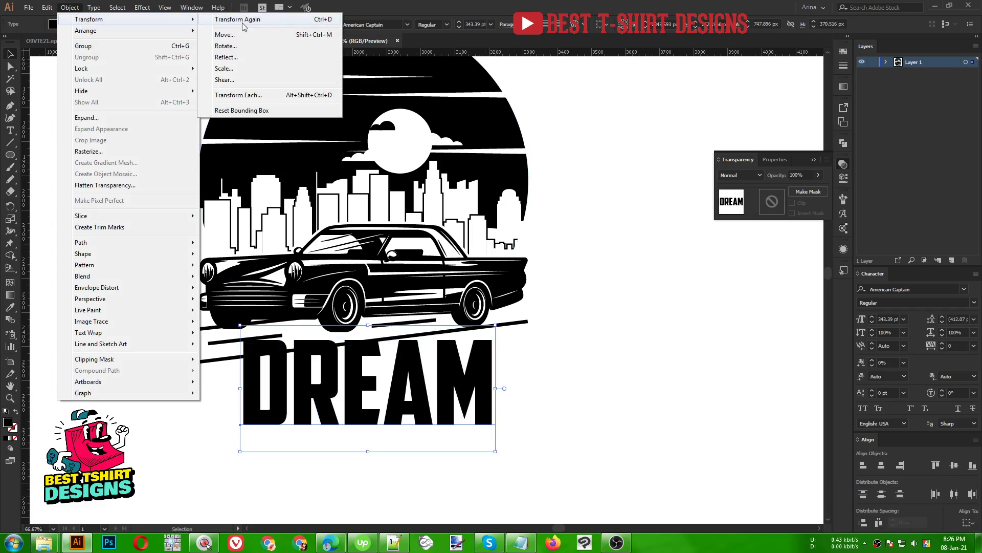
left_click(211, 82)
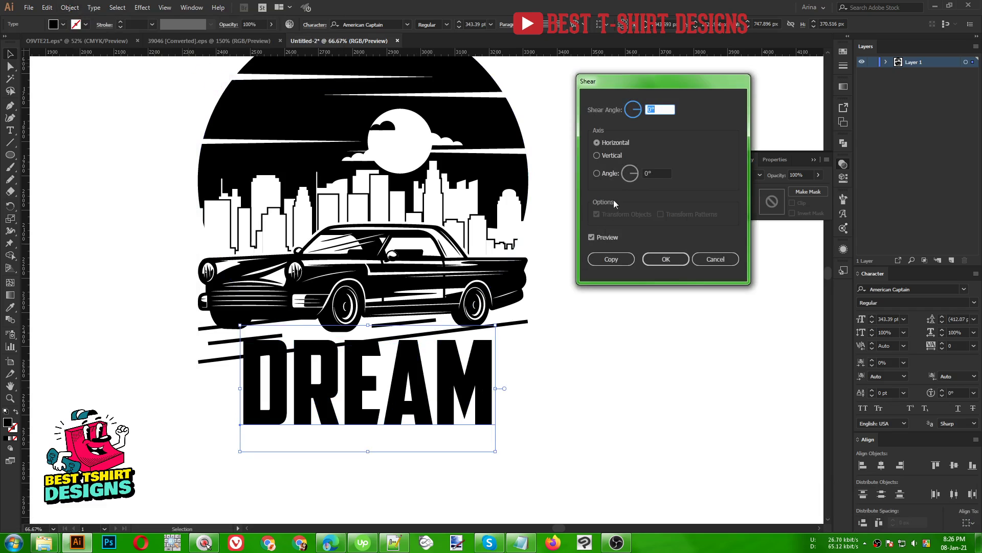
left_click(615, 155)
left_click(658, 109)
key("shift+Down")
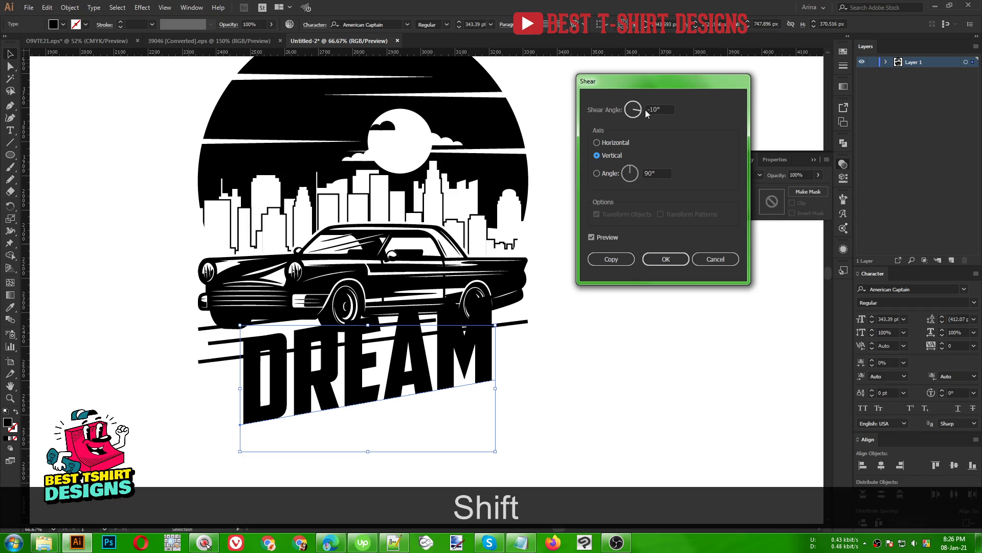
left_click(665, 259)
Step: Nudge DREAM, then undo the nudges and distortion until it is straight again
scroll(362, 364, "down", 1)
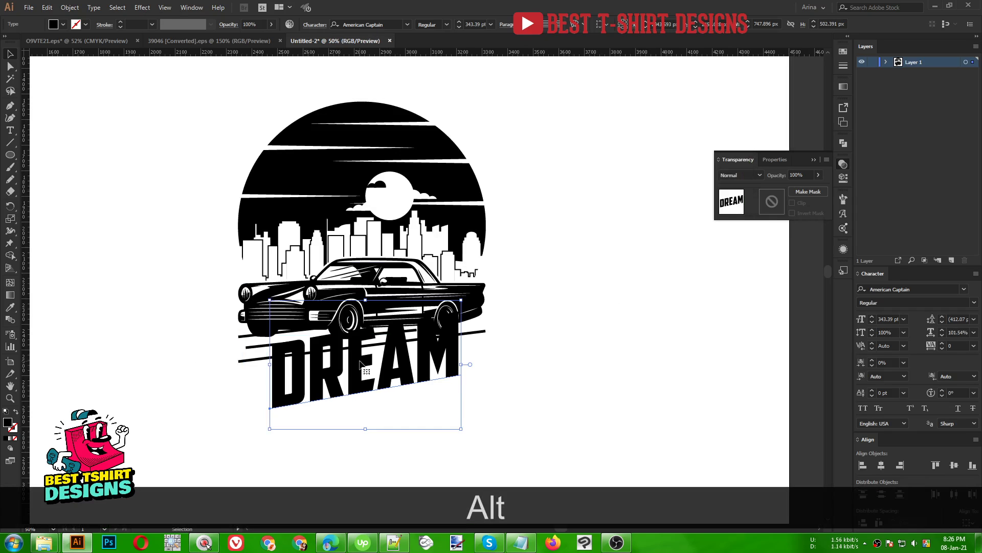
key("Down")
key("Down")
key("Down")
key("Down")
key("Down")
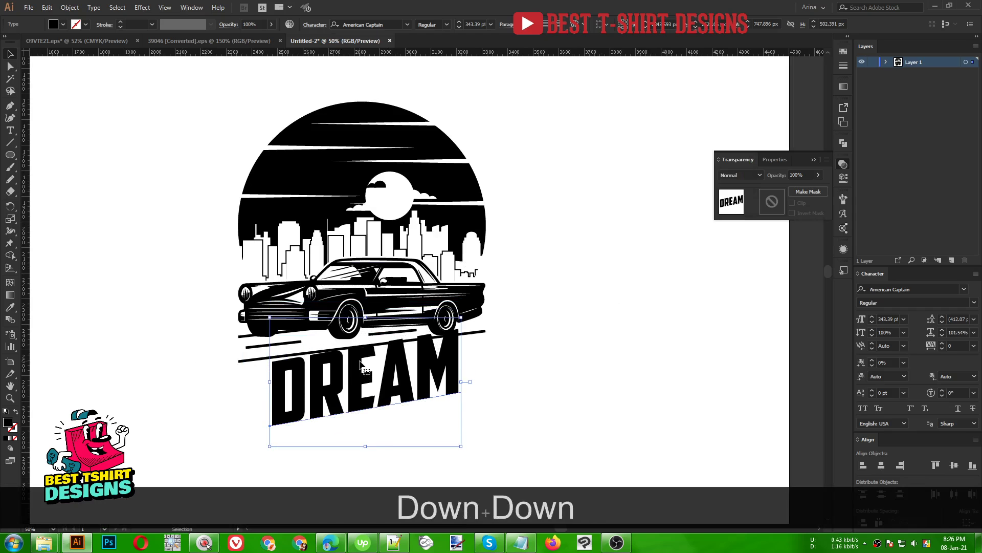
key("Up")
key("Up")
key("Up")
key("Up")
key("Up")
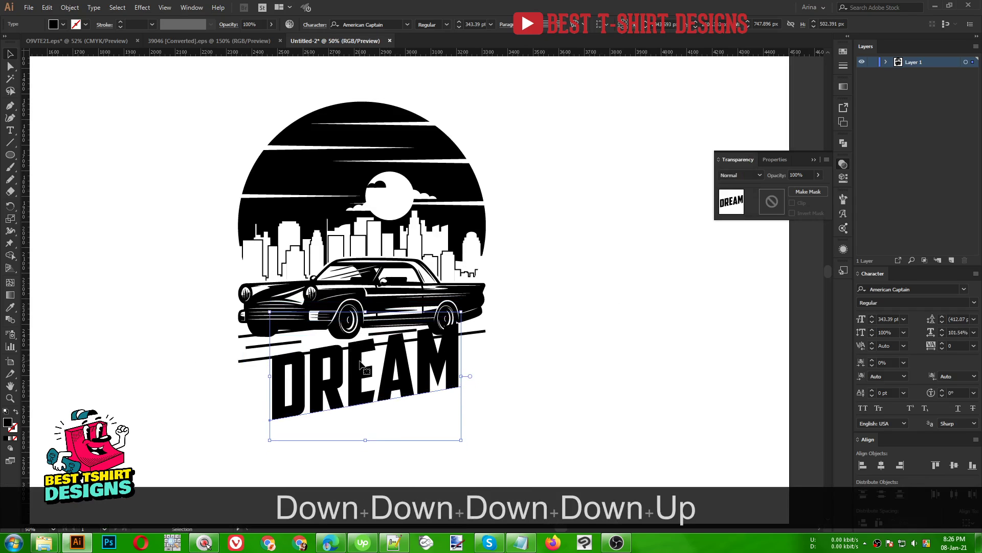
key("ctrl+z")
key("ctrl+z")
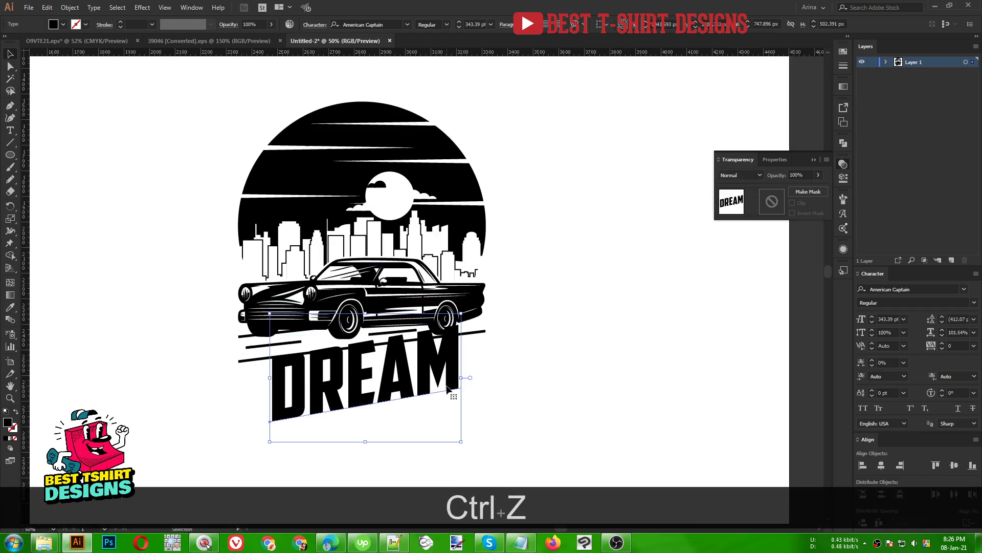
key("ctrl+z")
key("ctrl+z")
key("ctrl+z")
key("ctrl+z")
key("ctrl+z")
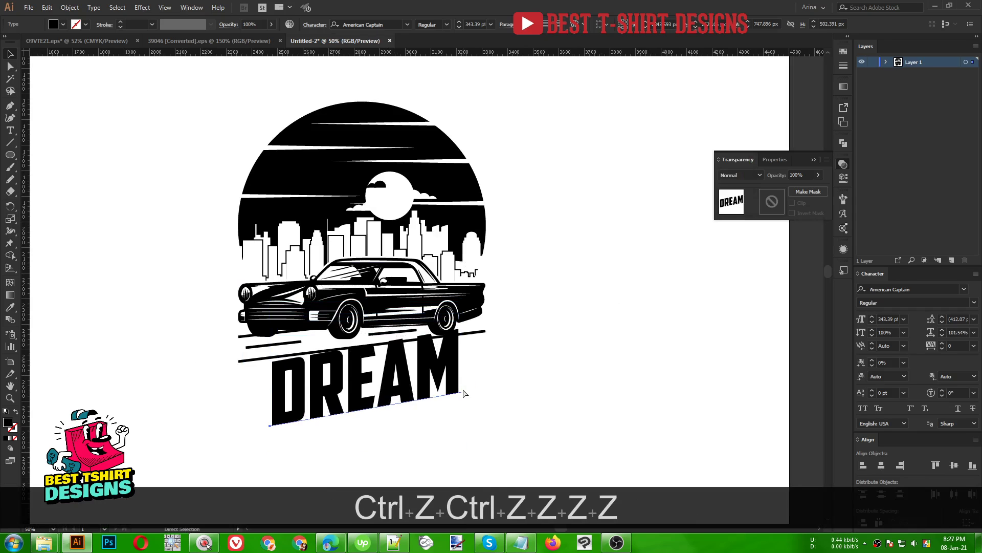
key("ctrl+z")
key("ctrl+z")
key("ctrl+z")
key("ctrl+z")
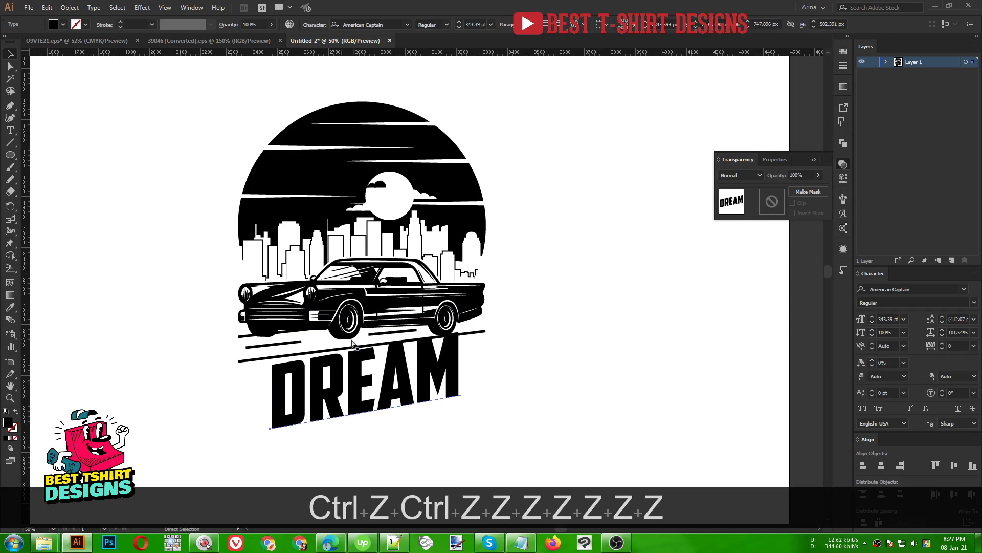
key("ctrl+z")
key("ctrl+z")
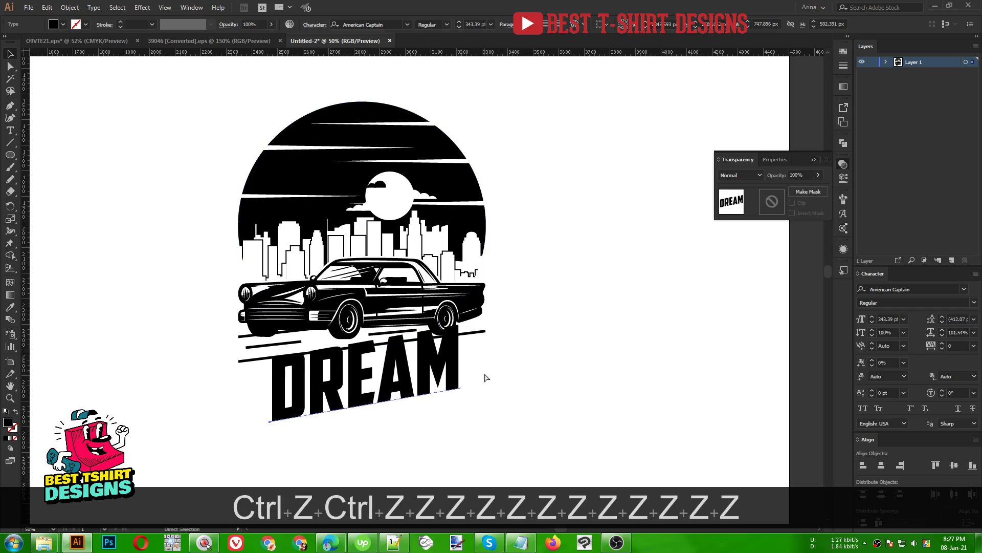
key("ctrl+z")
key("ctrl+z")
key("ctrl+z")
key("ctrl+z")
key("ctrl+z")
key("ctrl+z")
key("ctrl+z")
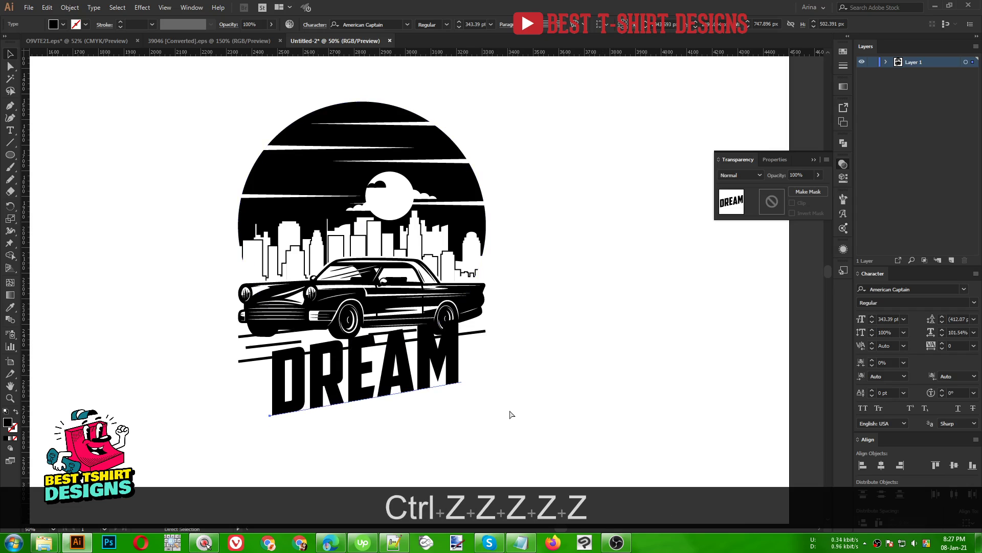
key("ctrl+z")
key("ctrl+z")
key("ctrl+z")
key("ctrl+z")
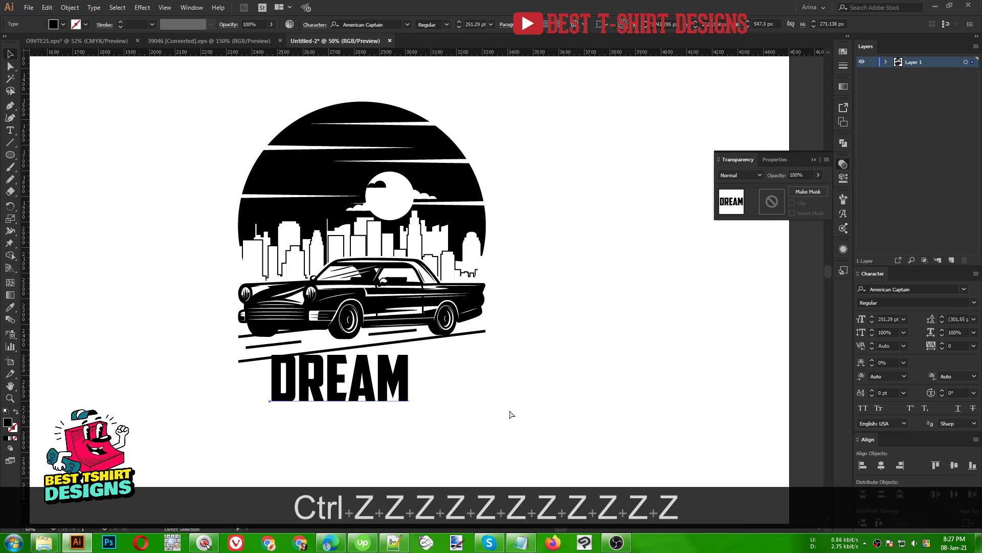
Step: Enlarge DREAM proportionally and convert it to outlines
left_click_drag(410, 382, 486, 381)
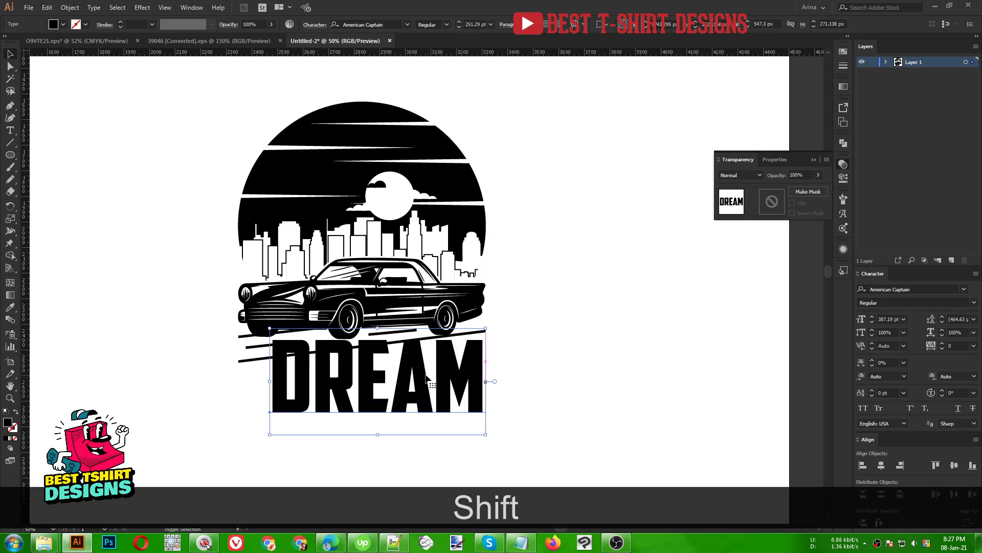
right_click(430, 363)
left_click(462, 246)
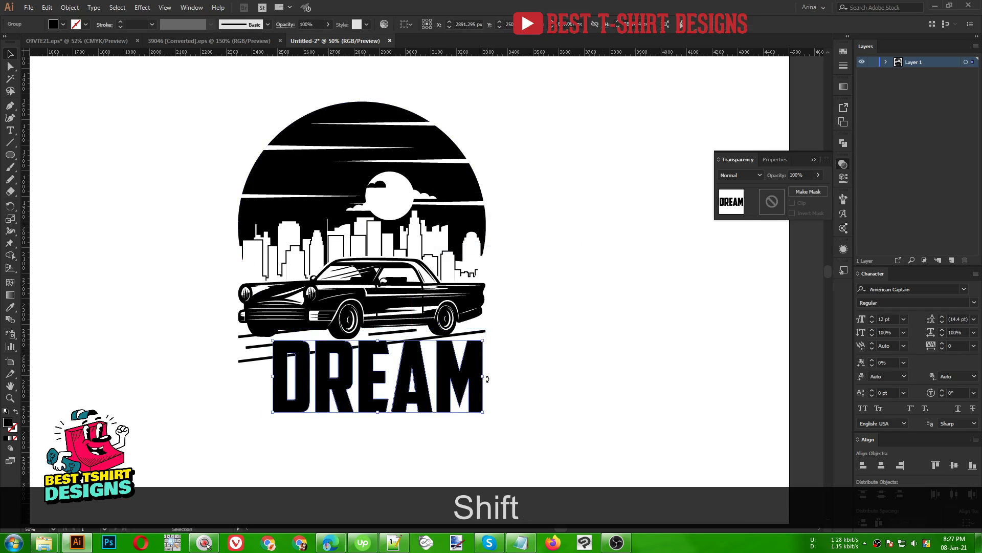
Step: Rotate and move the outlined DREAM, then undo both changes
left_click_drag(486, 376, 492, 358)
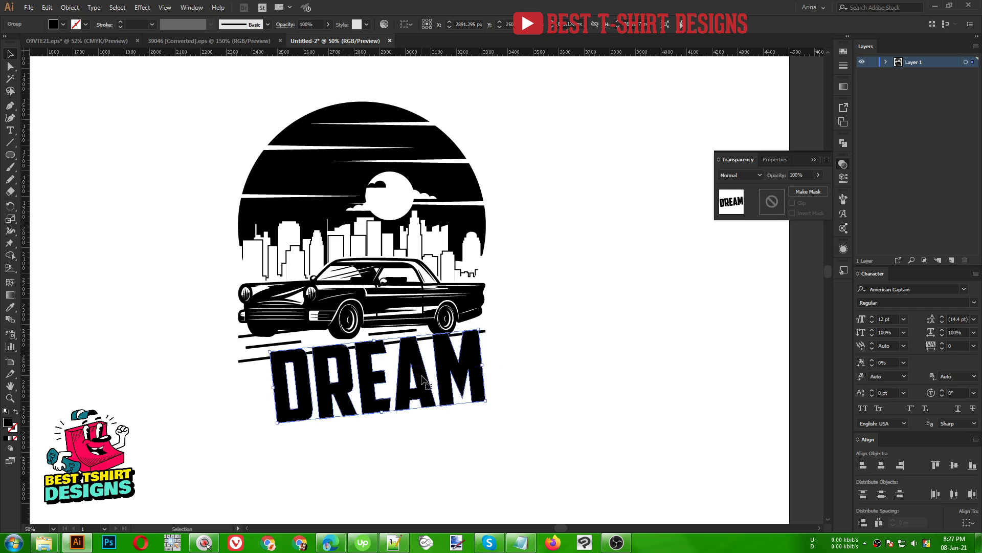
left_click_drag(427, 376, 414, 389)
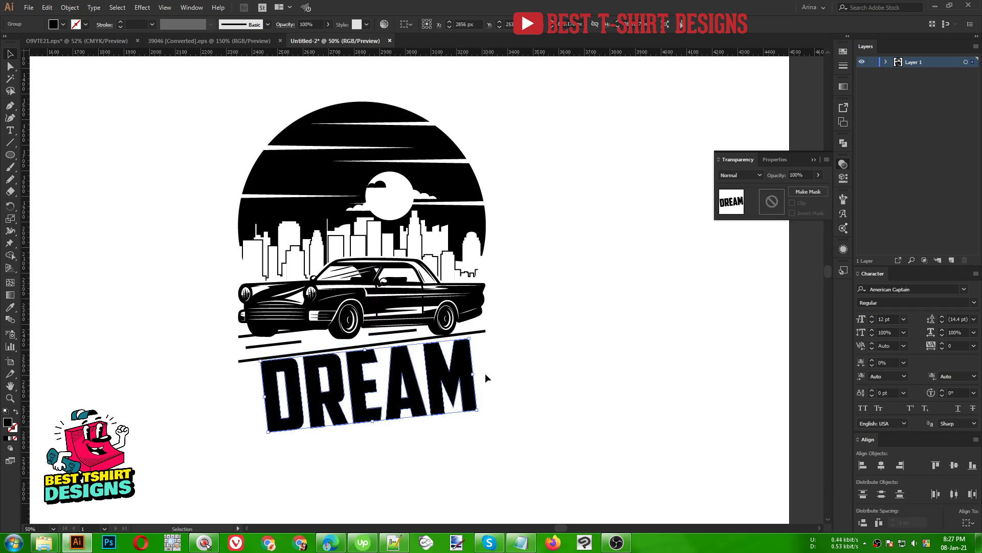
scroll(489, 379, "up", 1, "alt")
key("ctrl+z")
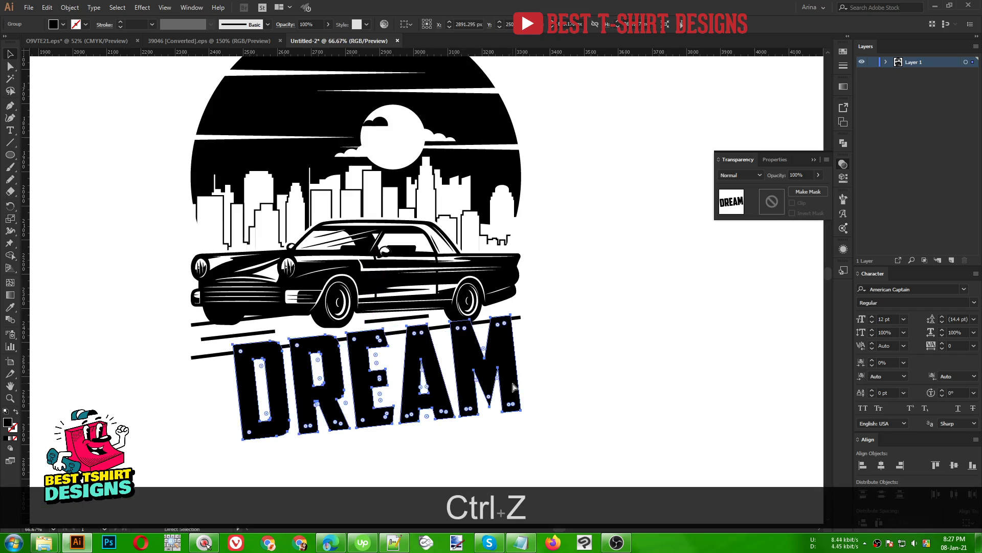
key("ctrl+z")
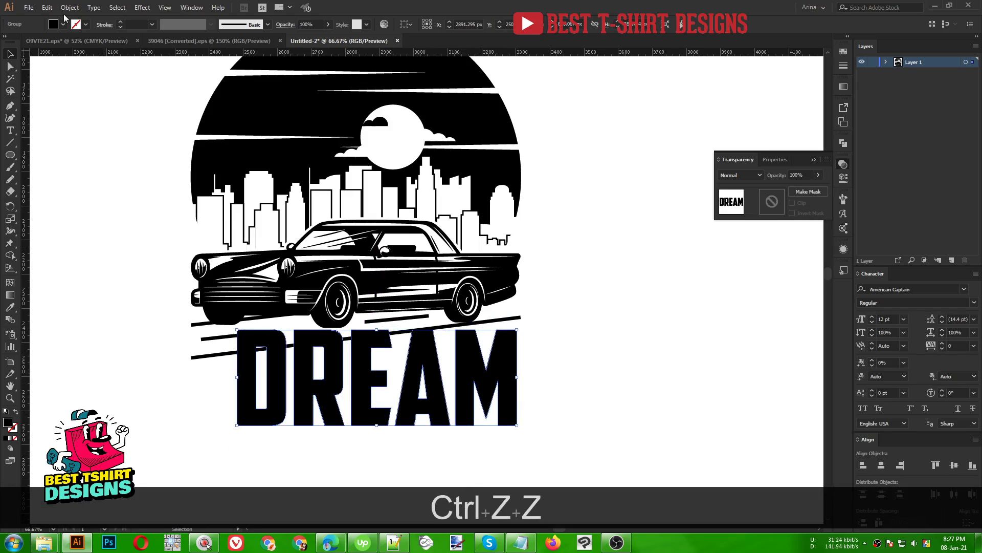
left_click(70, 7)
Step: Shear the DREAM outlines by -10° along the vertical axis
mouse_move(76, 15)
left_click(231, 80)
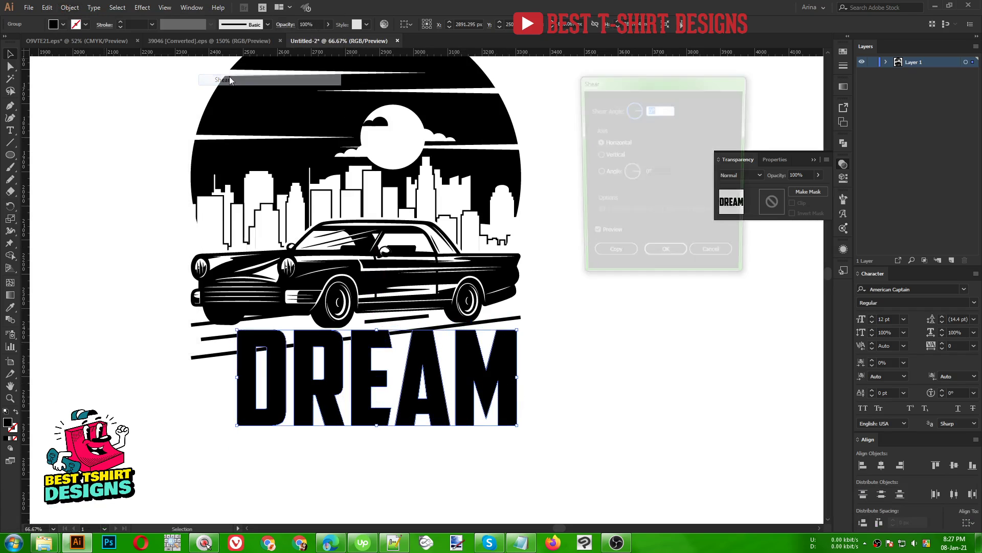
key("shift+Up")
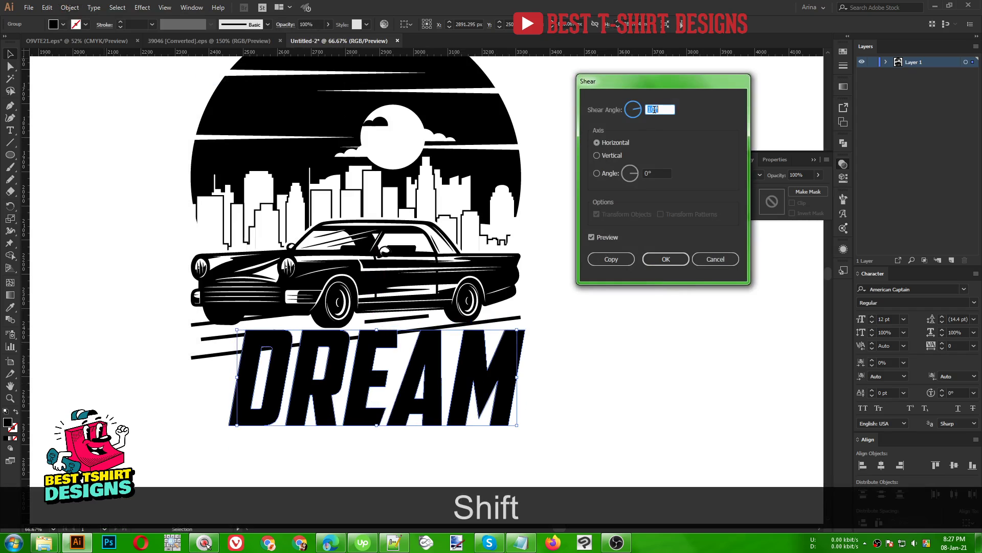
key("shift+Down")
left_click(598, 156)
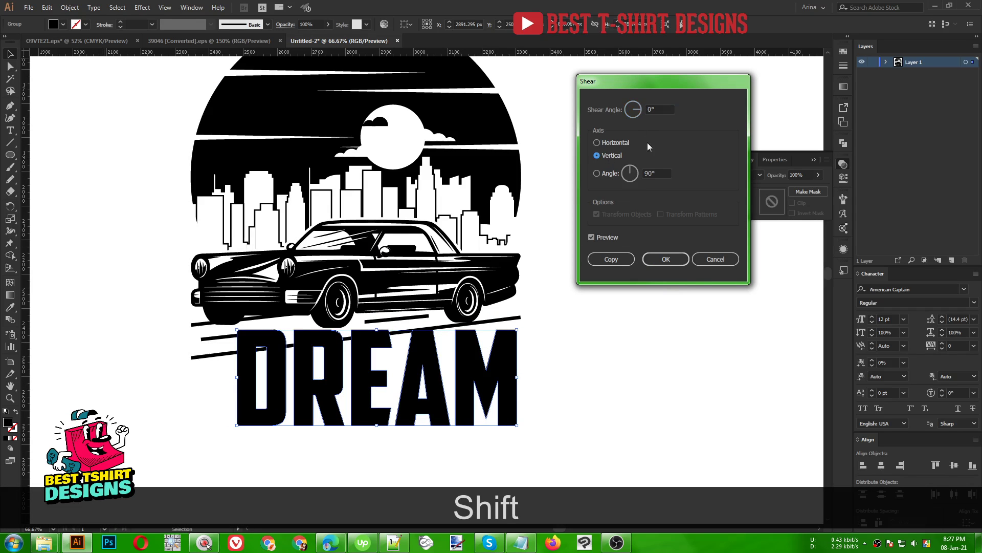
left_click(660, 108)
key("shift+Down")
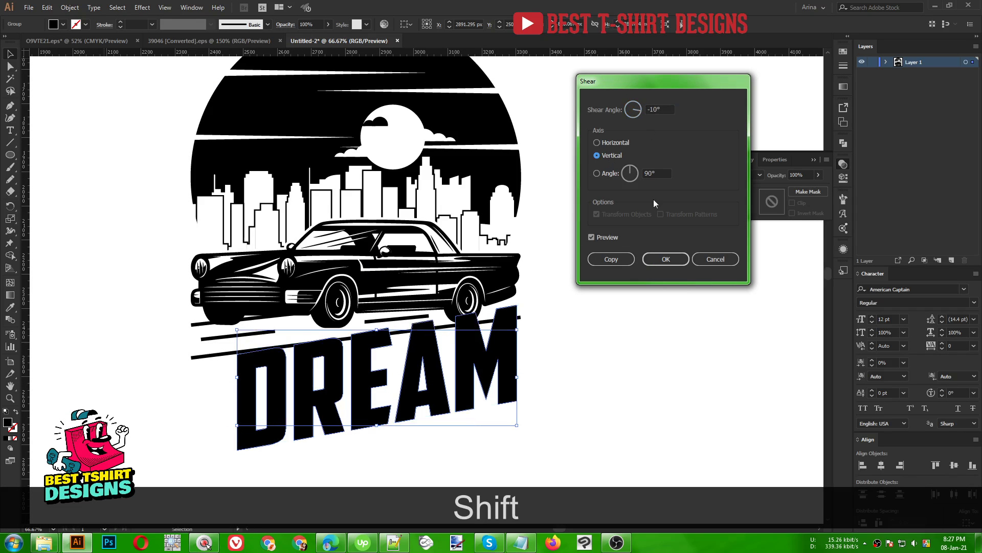
left_click(666, 258)
Step: Resize DREAM, shrinking it to fit under the car, and nudge it up
mouse_move(518, 378)
left_mouse_down()
mouse_move(544, 380)
mouse_move(522, 378)
left_mouse_up()
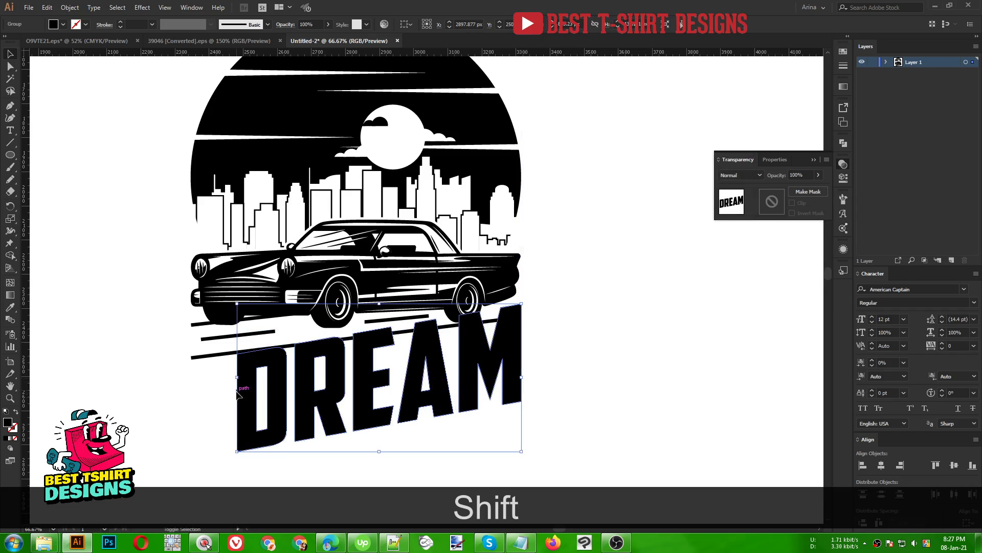
left_click_drag(238, 380, 189, 383)
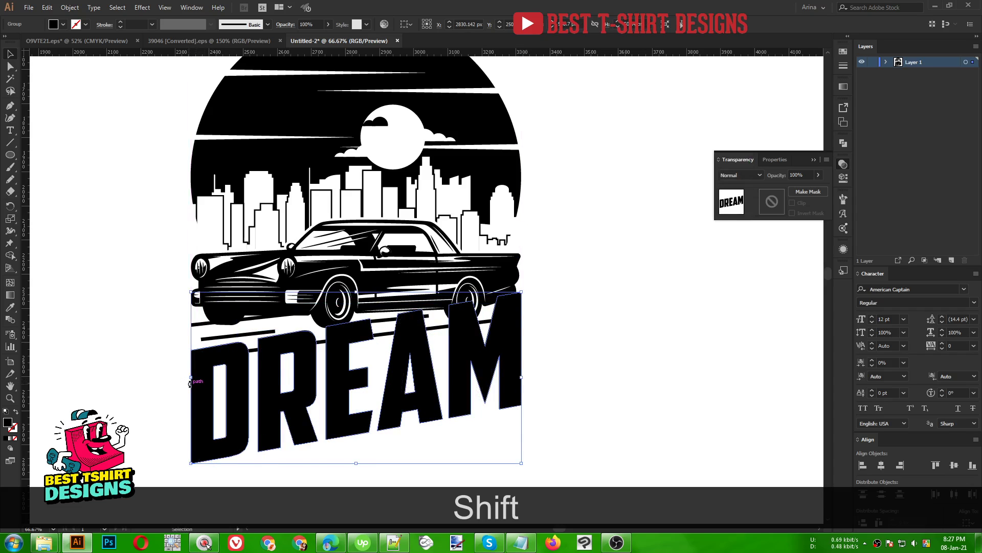
left_click(546, 357)
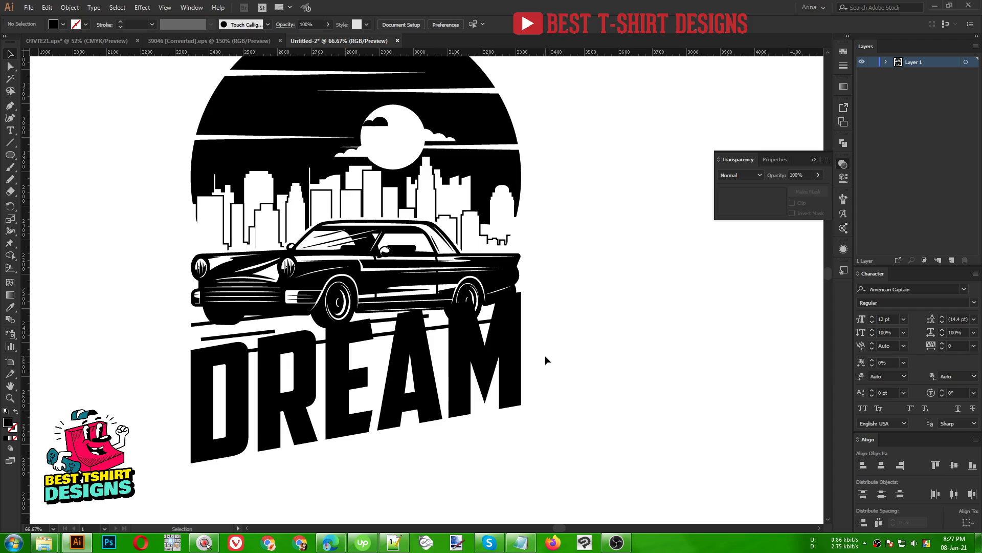
scroll(358, 341, "down", 1)
scroll(358, 341, "up", 1)
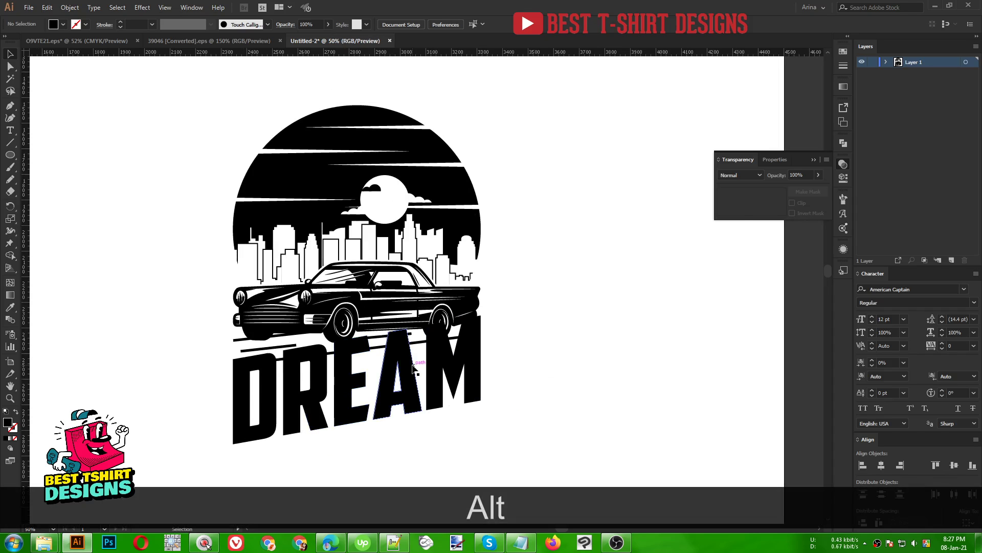
left_click(463, 371)
left_click_drag(485, 380, 453, 383)
key("Up")
key("Up")
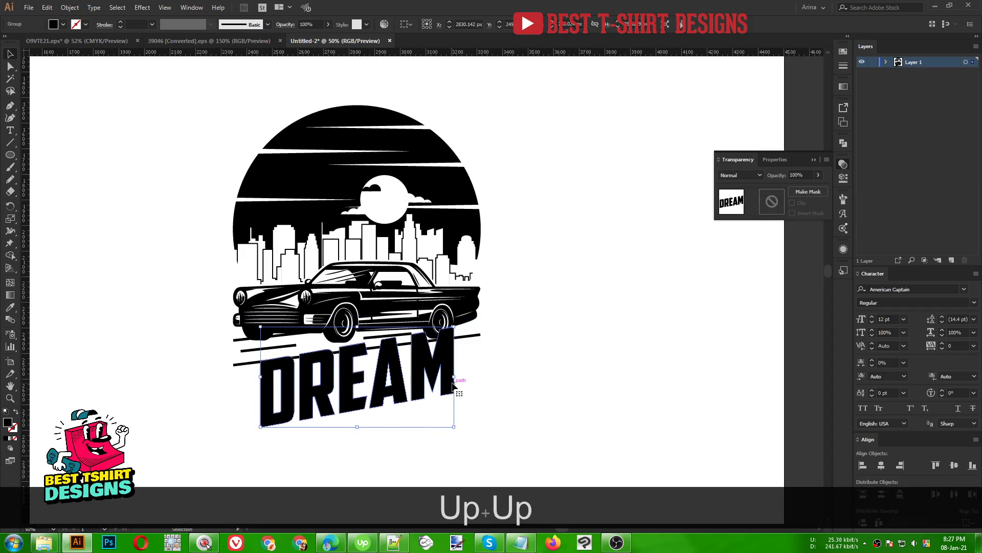
left_click(534, 369)
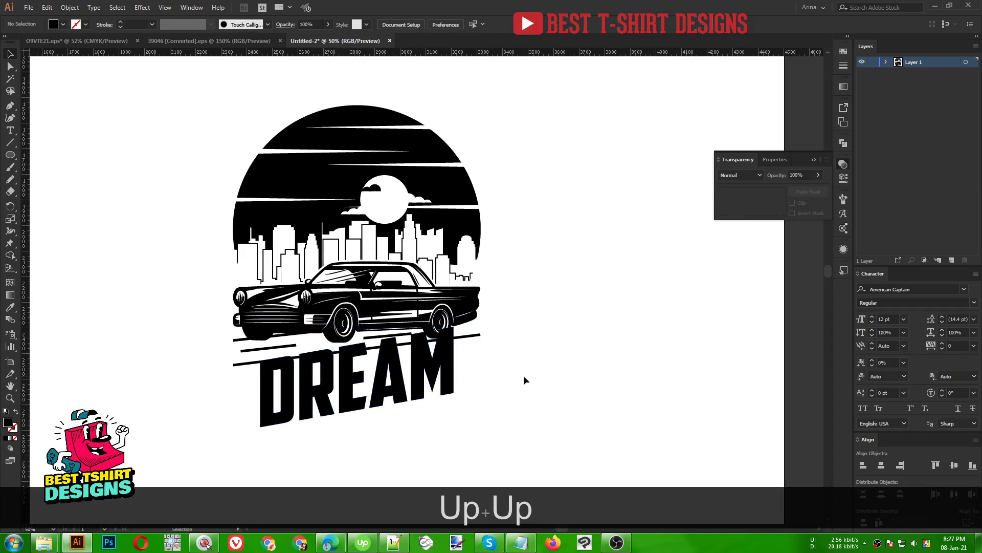
Step: Delete the thin diagonal stripe under the car and make an opacity mask with the circle
scroll(511, 378, "up", 1)
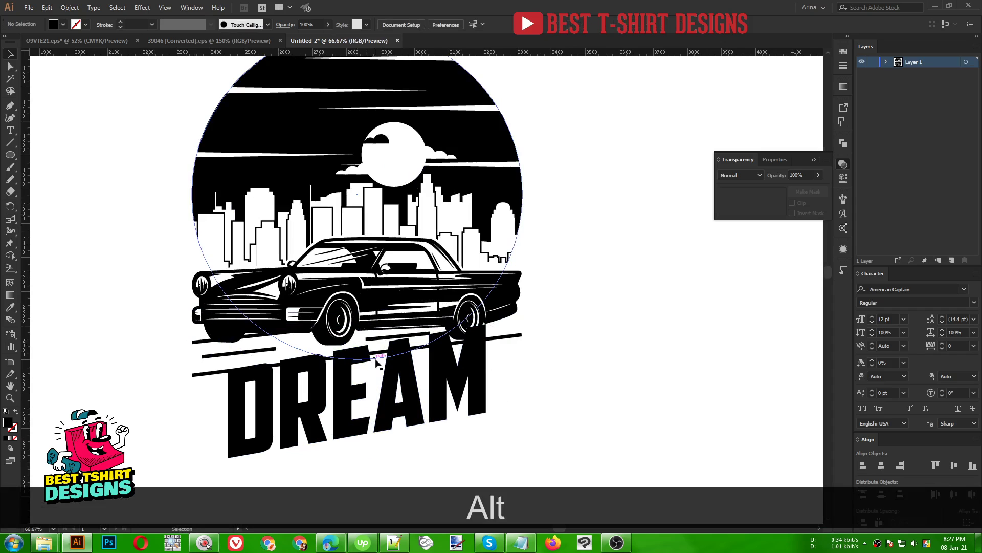
left_click(508, 338)
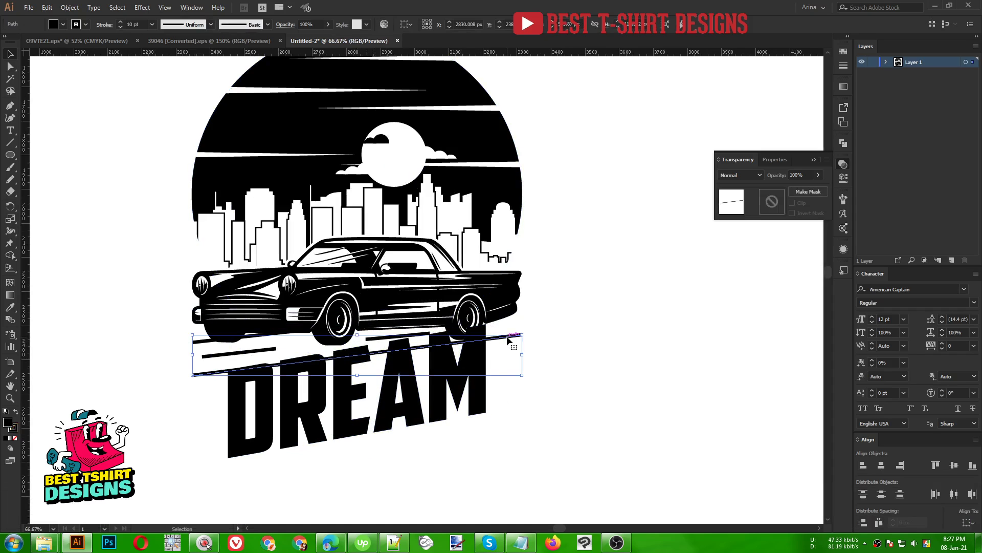
key("Delete")
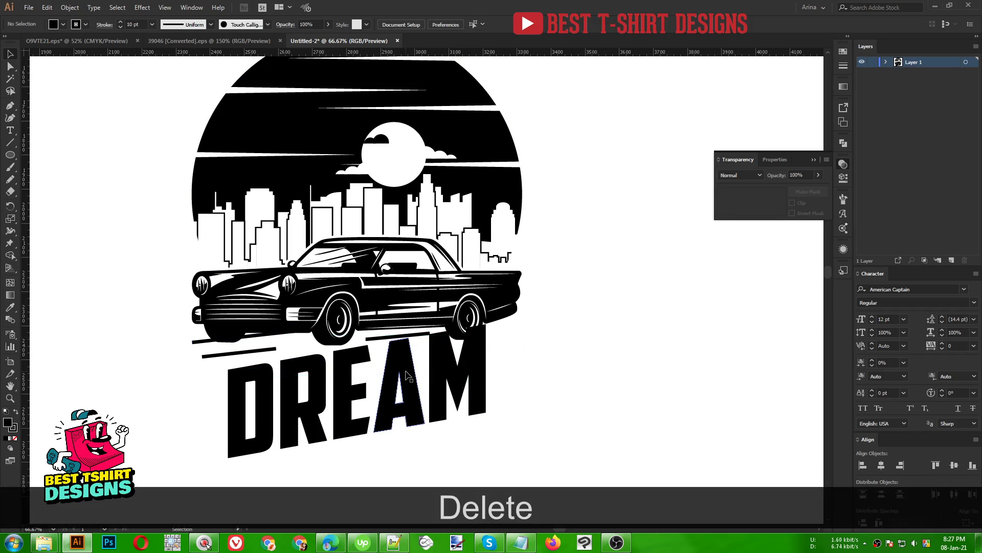
left_click(324, 333)
key("ctrl+shift+m")
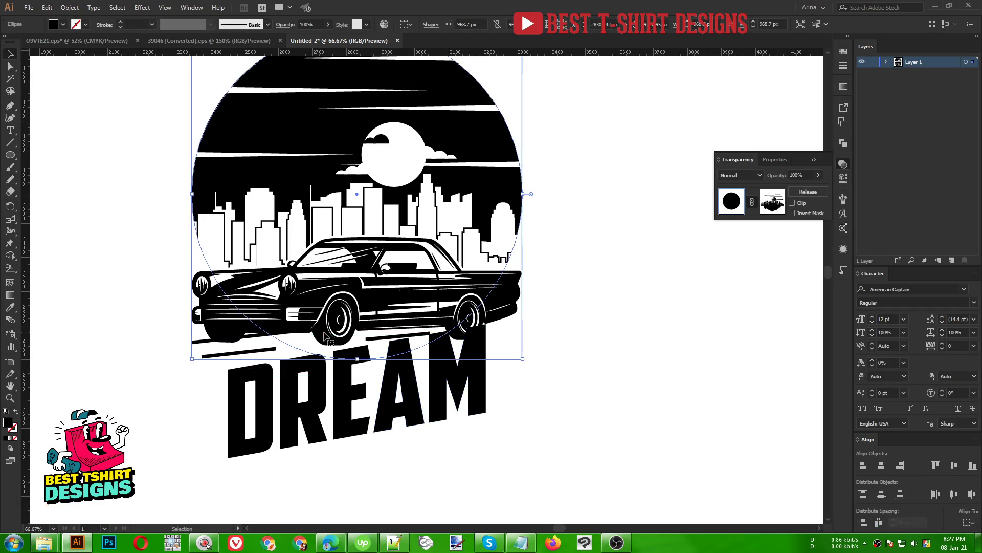
Step: Tilt the car about 6.6° and then undo the rotation
left_click(515, 309)
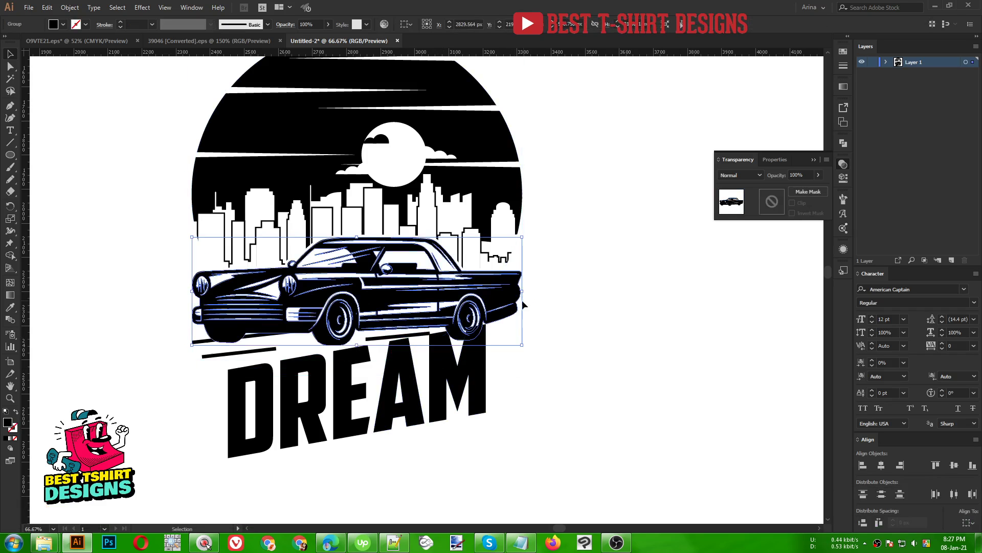
left_click_drag(529, 296, 529, 271)
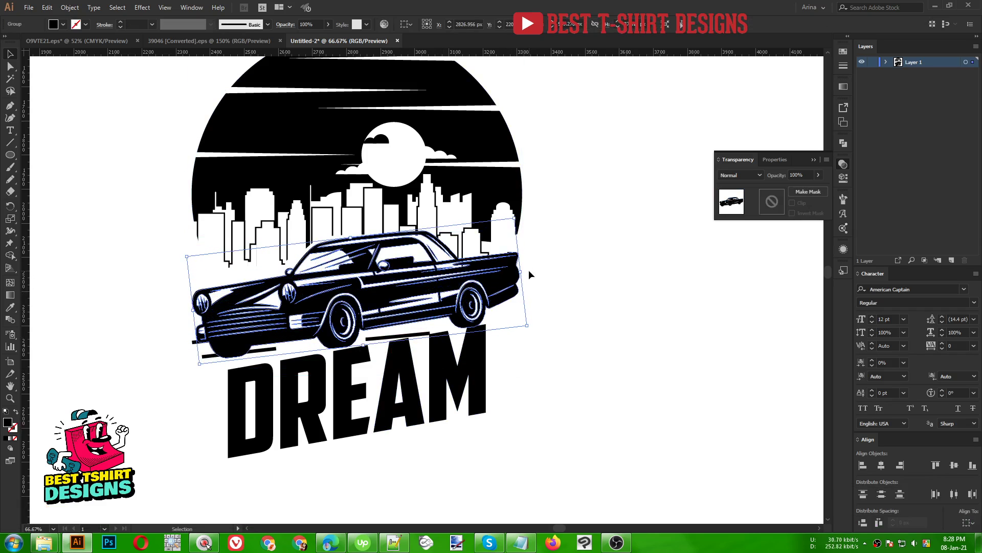
scroll(436, 353, "down", 1)
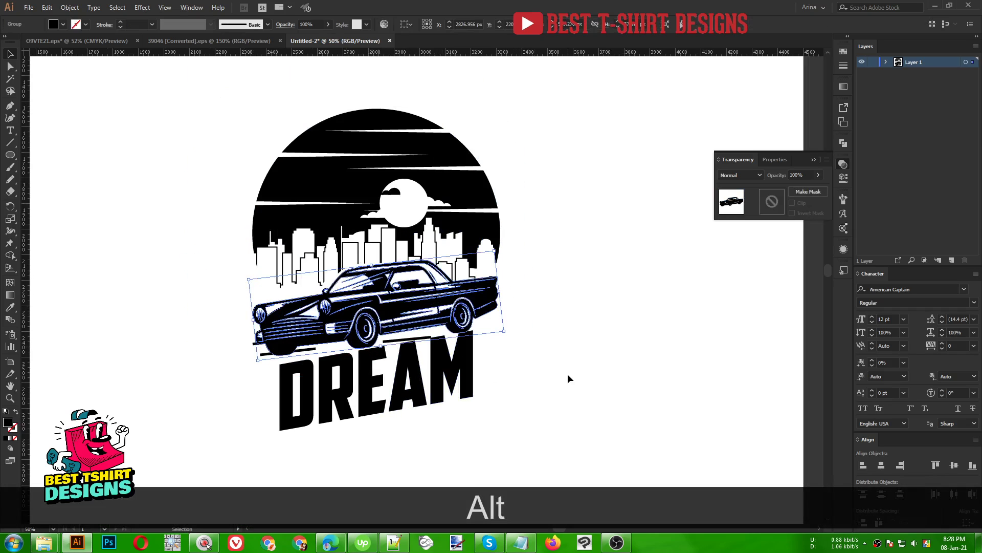
key("ctrl+z")
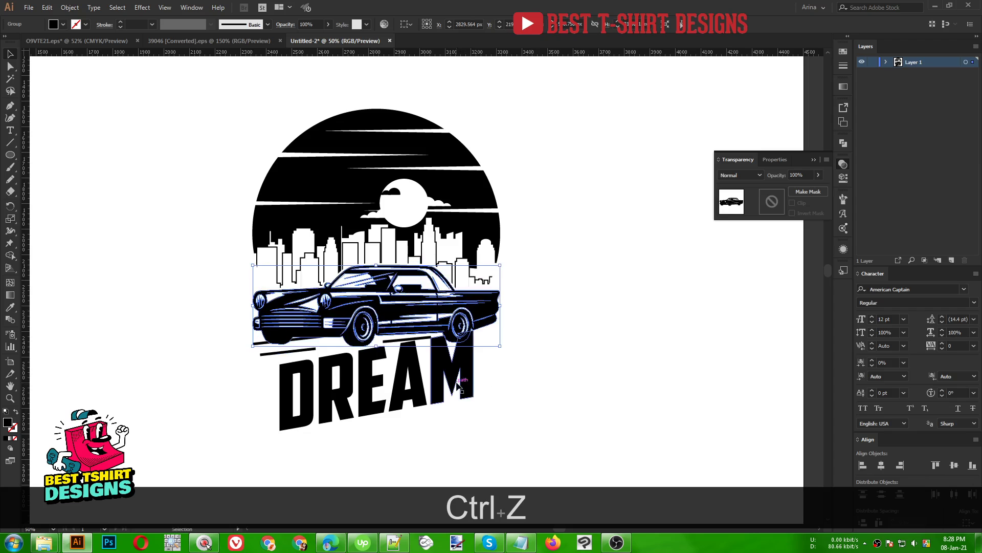
Step: Rotate the DREAM lettering about 5° clockwise and nudge it down
left_click(456, 382)
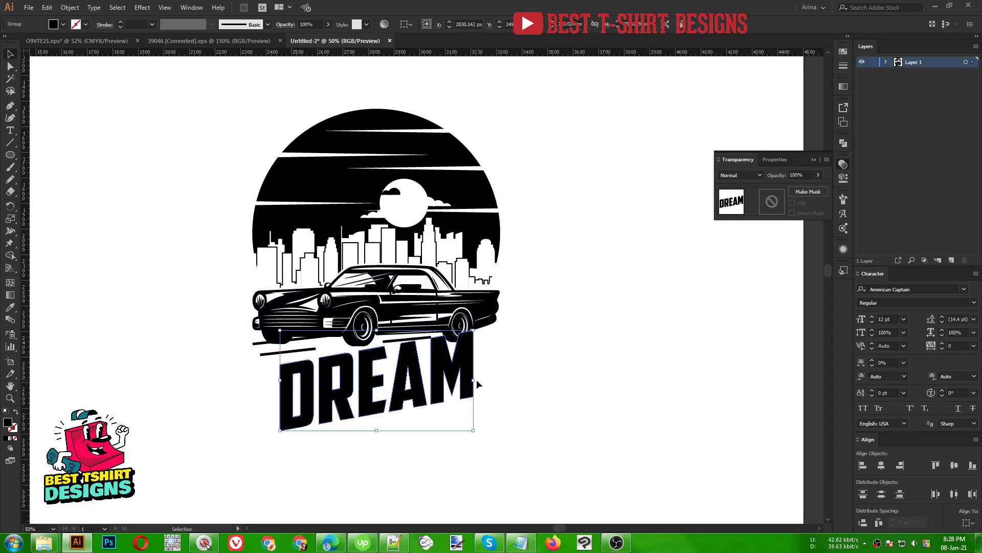
left_click_drag(479, 380, 478, 387)
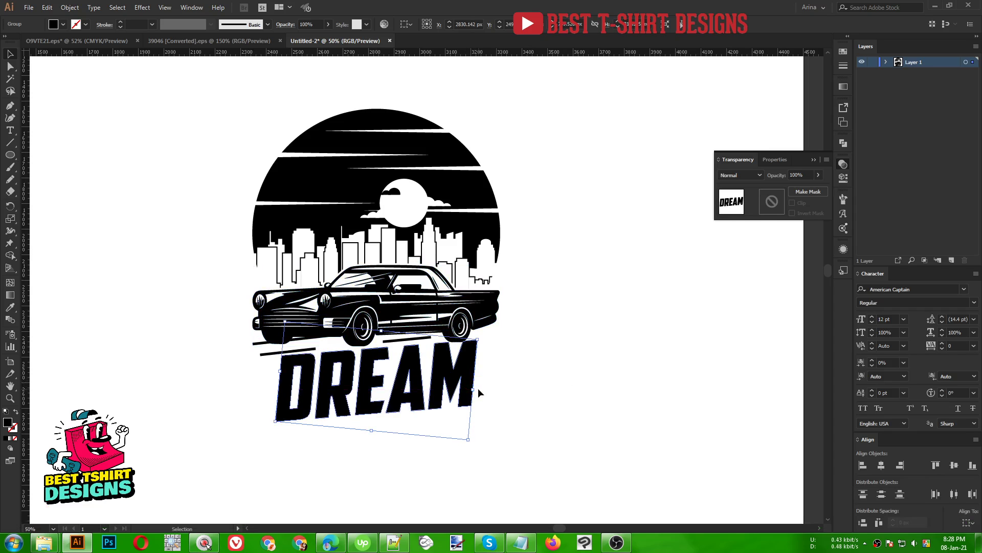
key("Down")
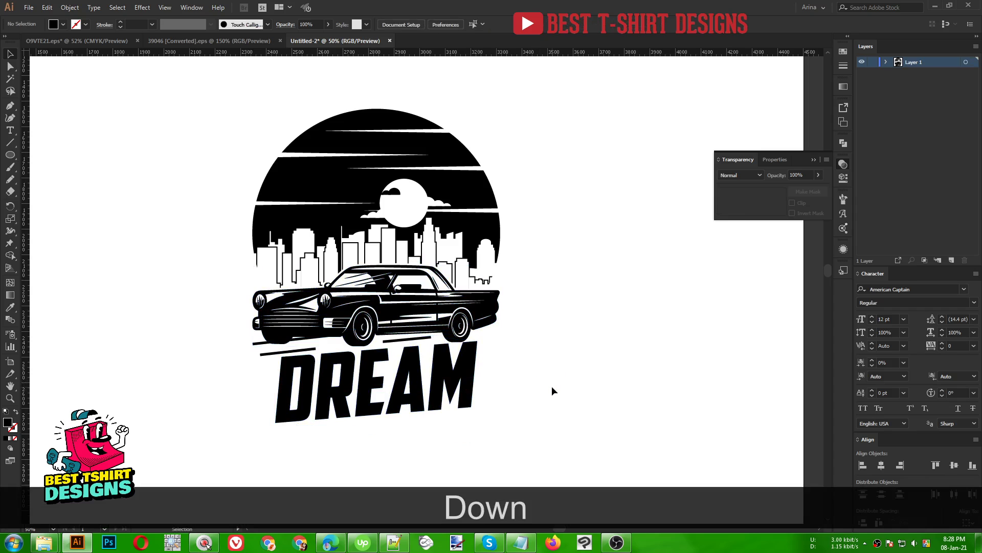
Step: Nudge DREAM down again and check the existing thin stripe under the car
key("Down")
key("Down")
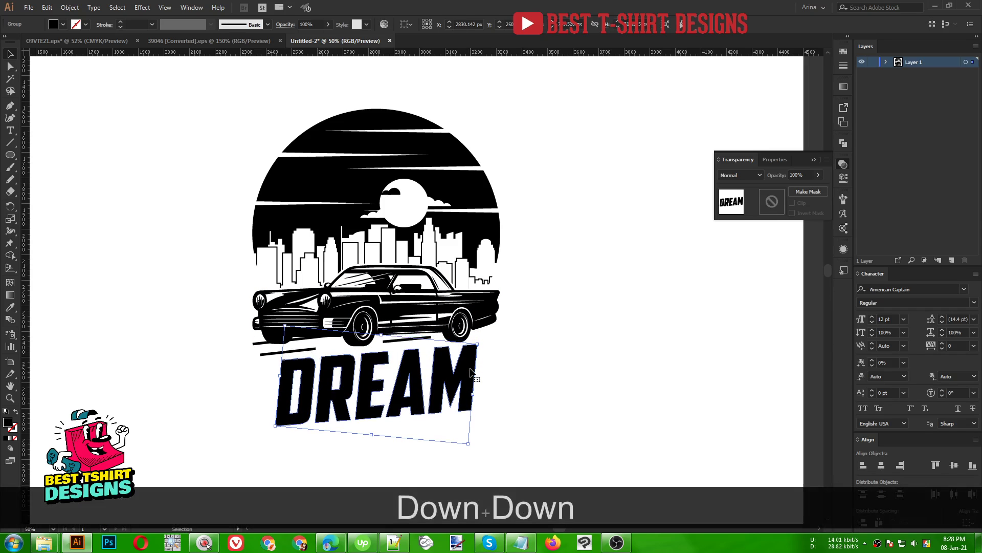
left_click(524, 367)
left_click(302, 352)
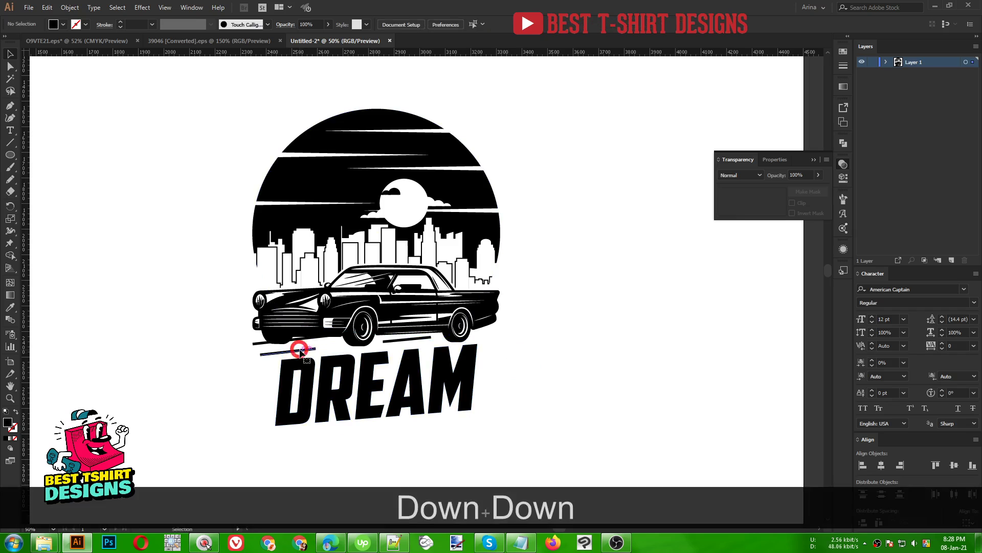
left_click(553, 367)
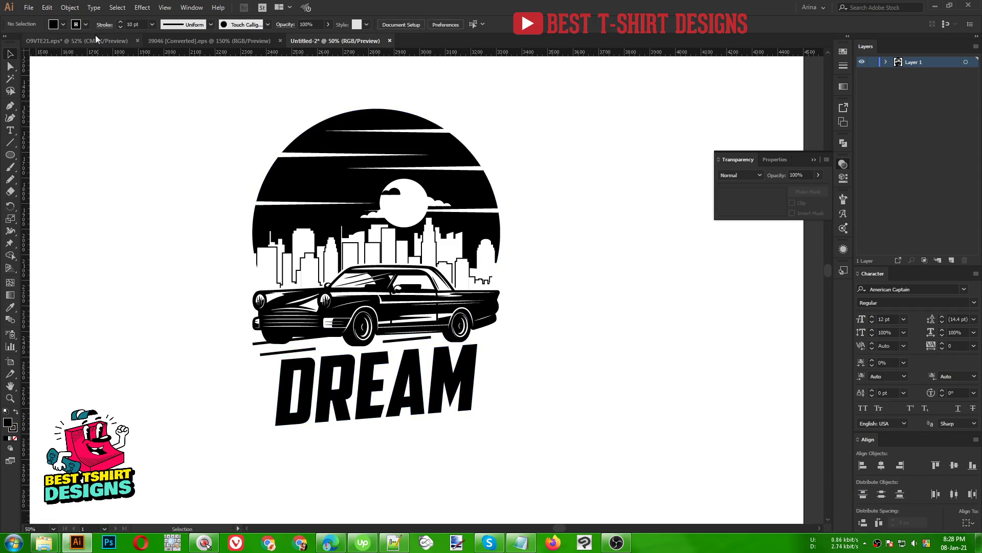
scroll(301, 296, "up", 1)
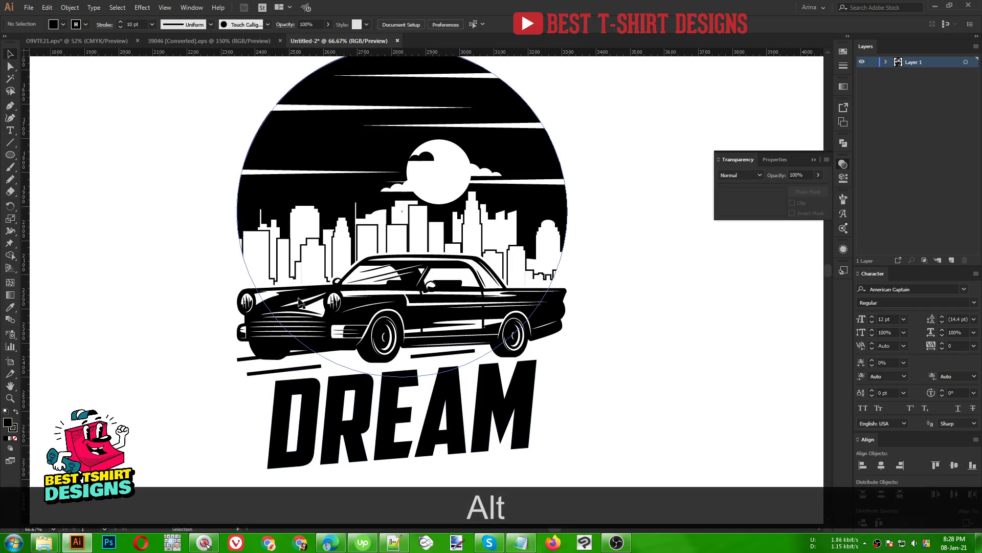
Step: Draw a new slanted stripe under the car and nudge DREAM below it
left_click(10, 105)
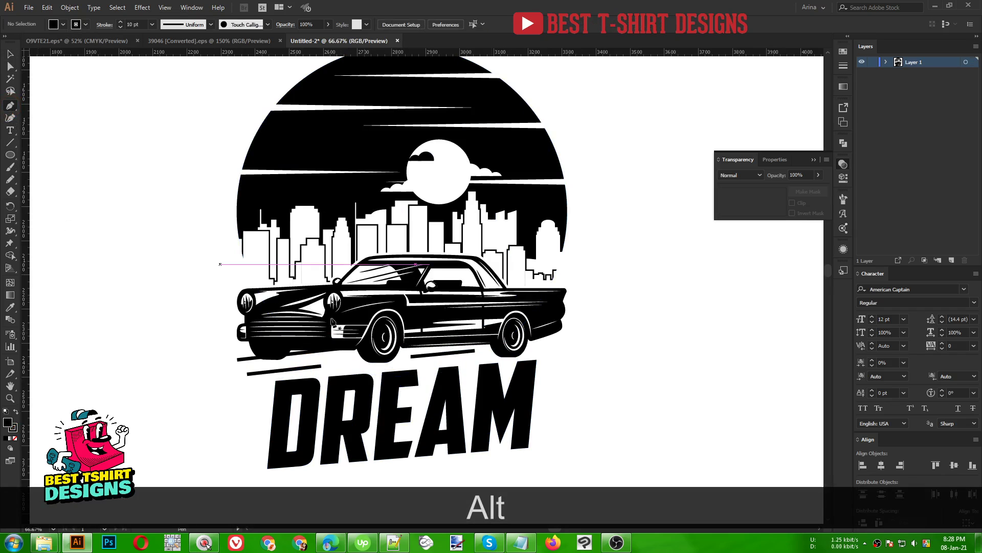
left_click(556, 355)
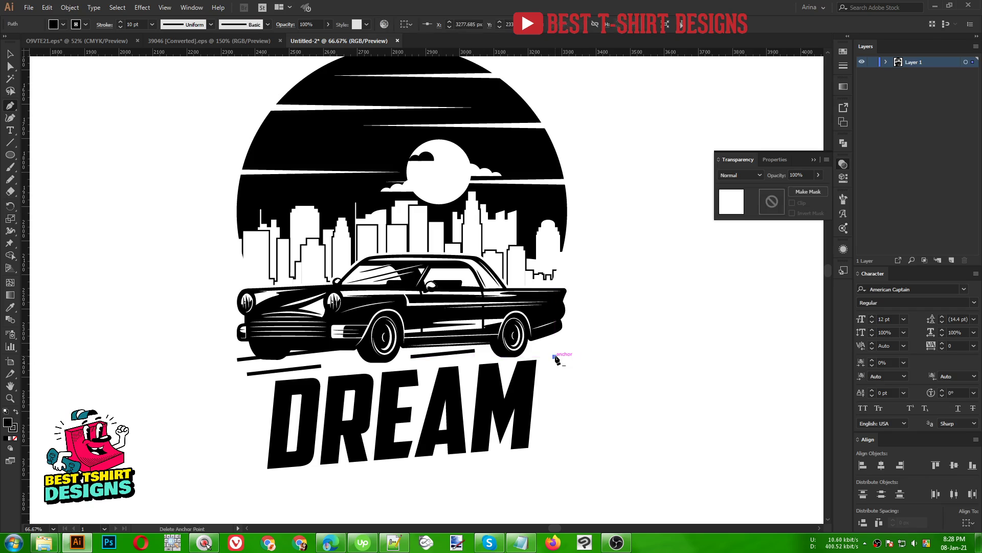
left_click(247, 381)
key("v")
left_click(487, 409)
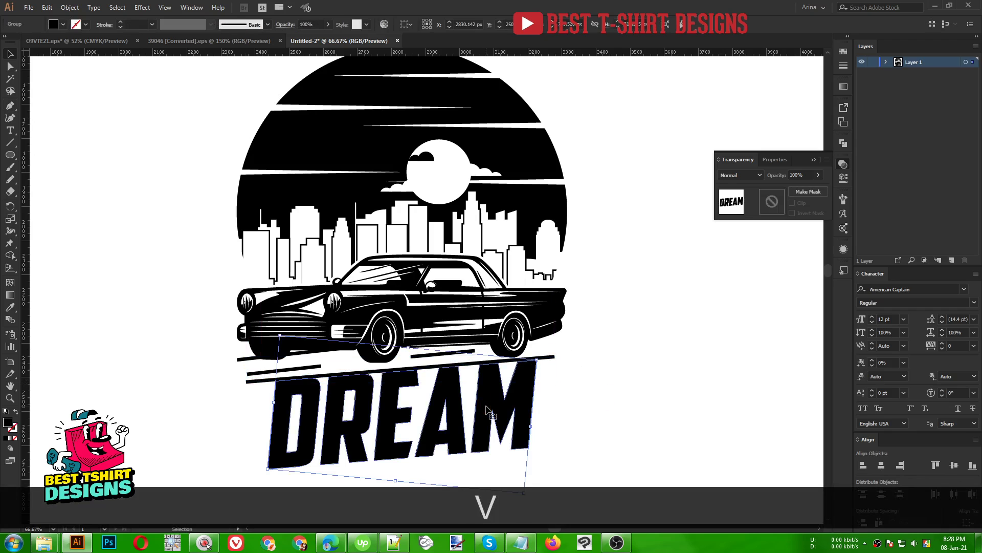
key("Down")
key("Down")
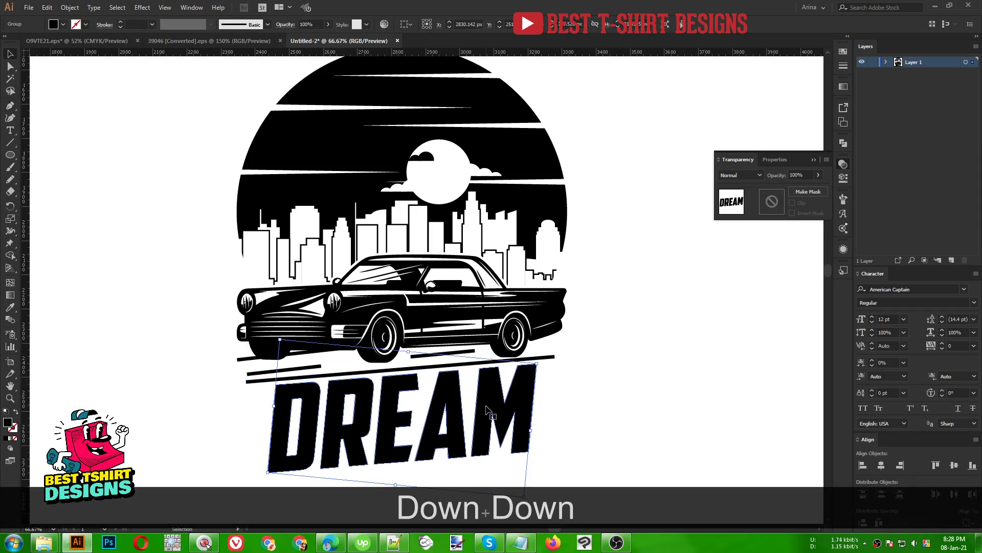
left_click(643, 384)
scroll(583, 352, "down", 1, "alt")
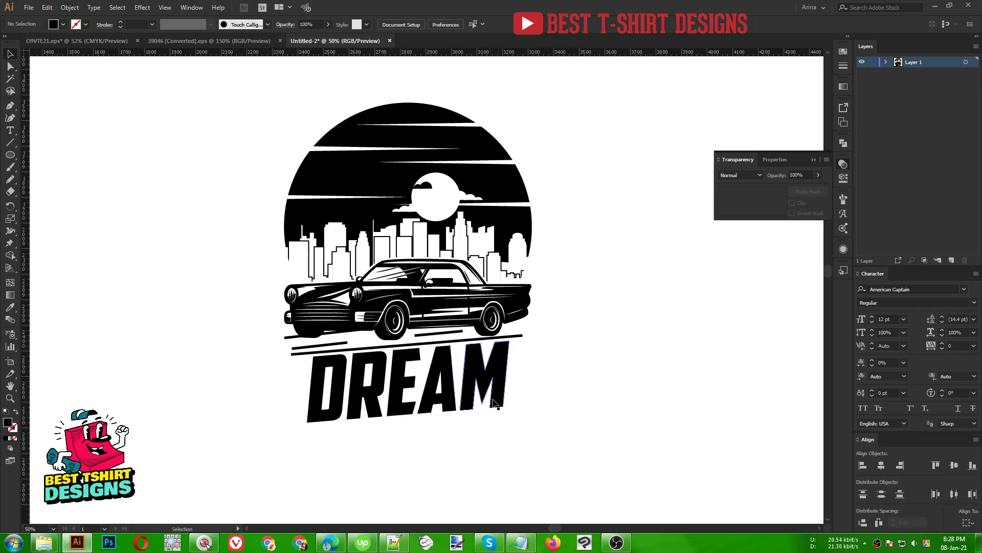
Step: Add an opacity mask to the DREAM lettering and enter mask editing
left_click(453, 379)
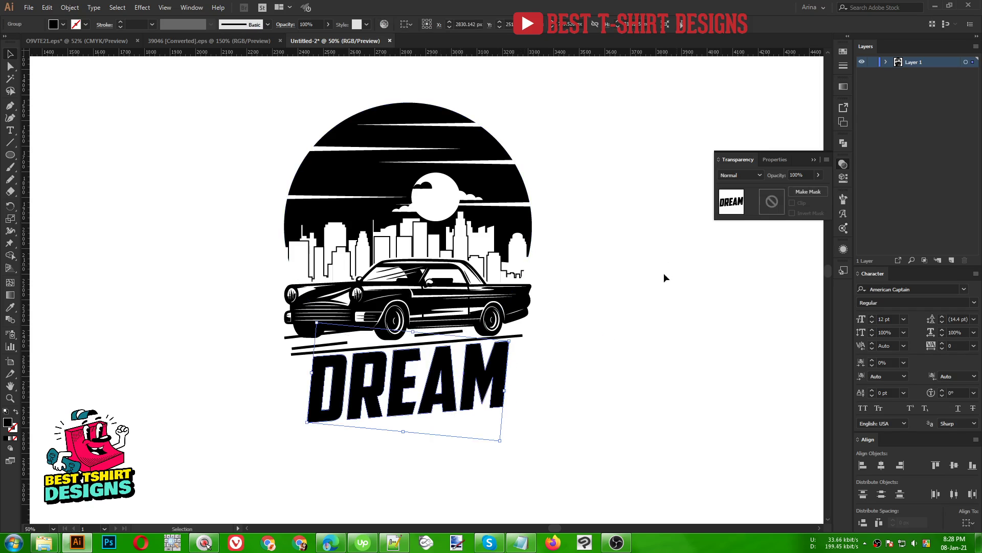
double_click(770, 199)
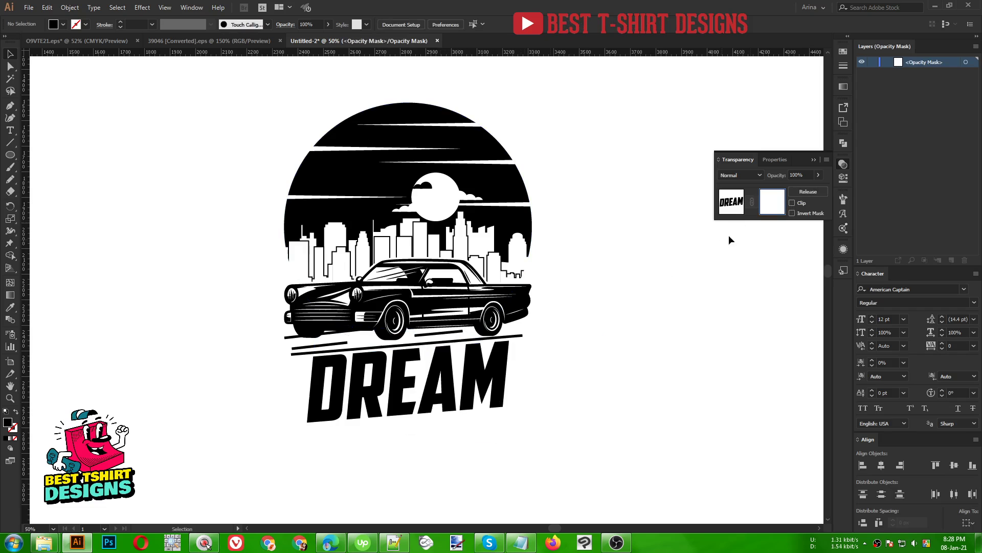
scroll(464, 397, "up", 1)
scroll(464, 396, "down", 1)
Step: Draw a stroke-only slanted line across the DREAM letters inside the mask
left_click(10, 106)
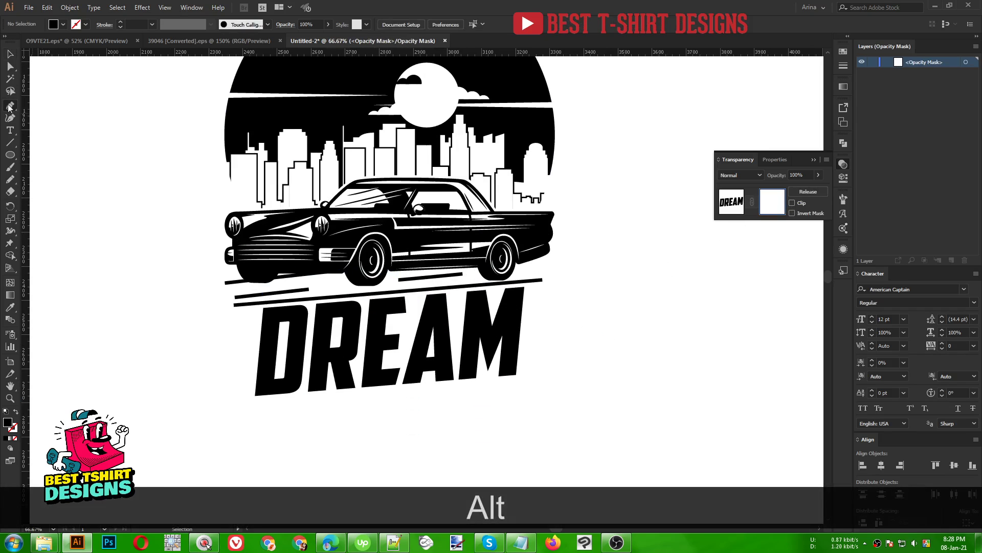
key("shift+x")
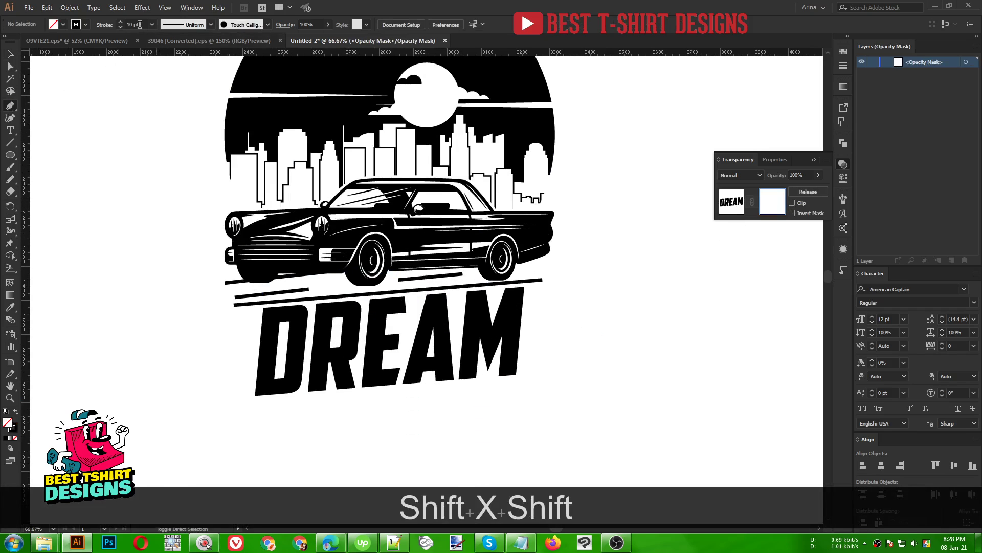
left_click(235, 342)
left_click(461, 315)
key("Escape")
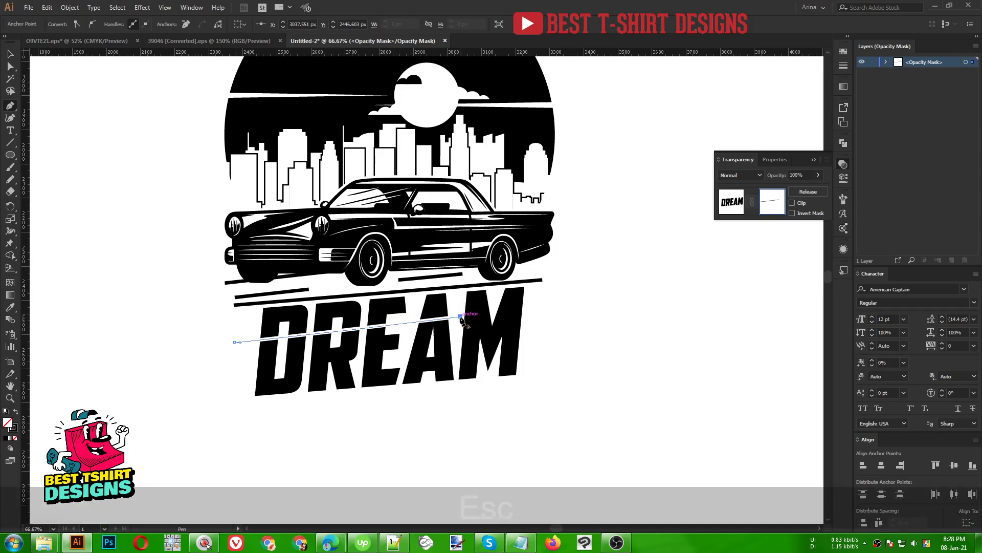
key("v")
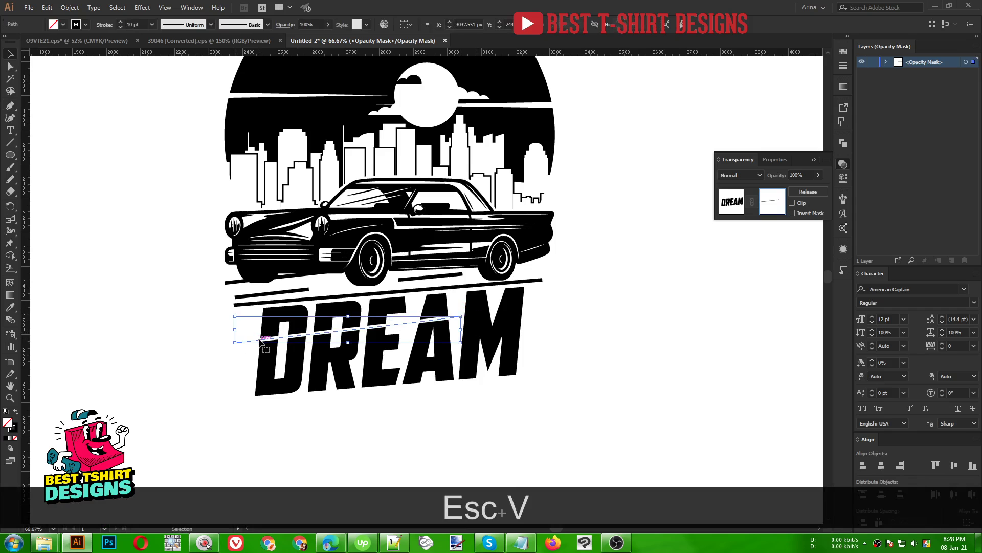
Step: Give the mask line a tapered stroke width profile
left_click(102, 30)
left_click(84, 181)
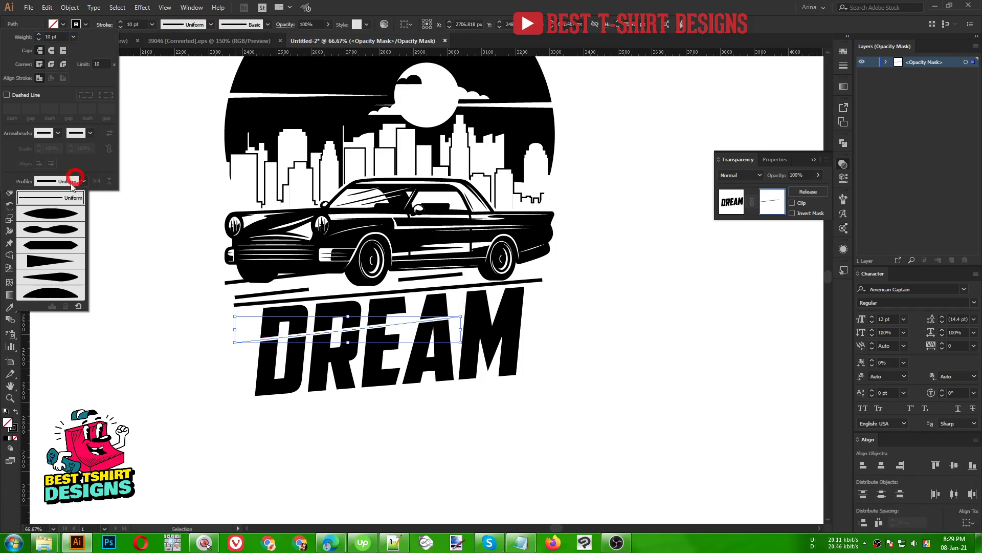
left_click(57, 264)
key("Escape")
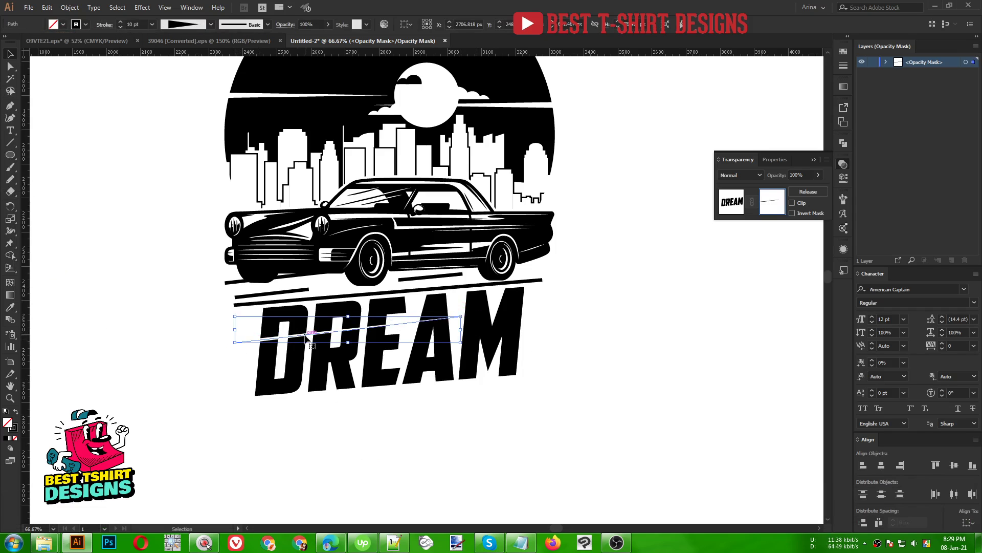
Step: Duplicate the tapered line down through DREAM to cut several gap stripes
left_click_drag(306, 338, 605, 409)
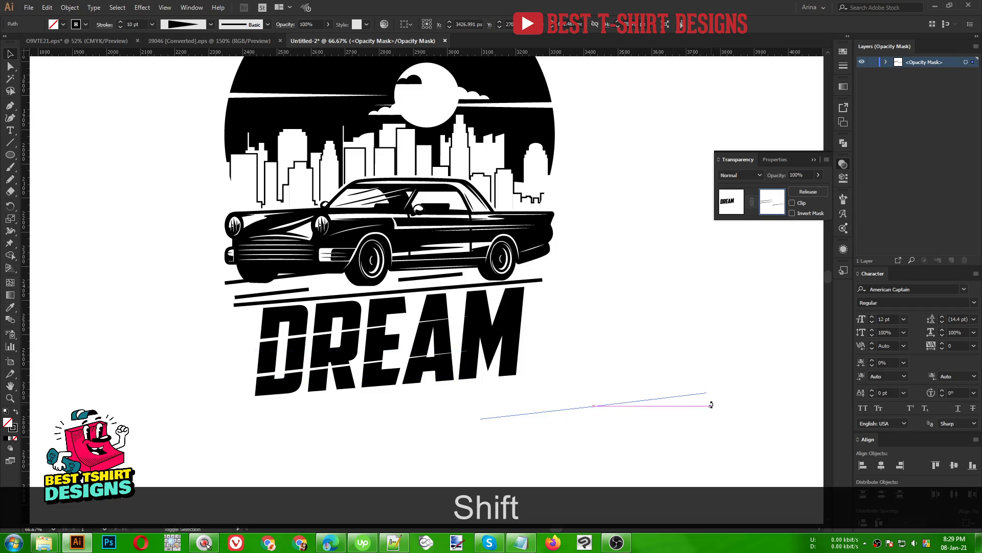
left_click_drag(631, 402, 514, 363)
left_click(644, 325)
left_click_drag(584, 398, 591, 397)
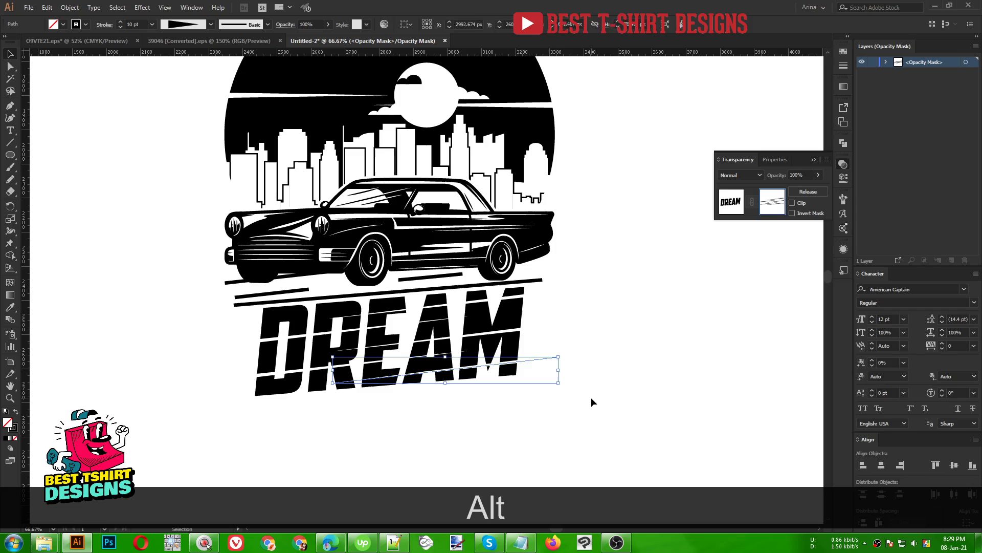
left_click(591, 397)
scroll(404, 338, "down", 1)
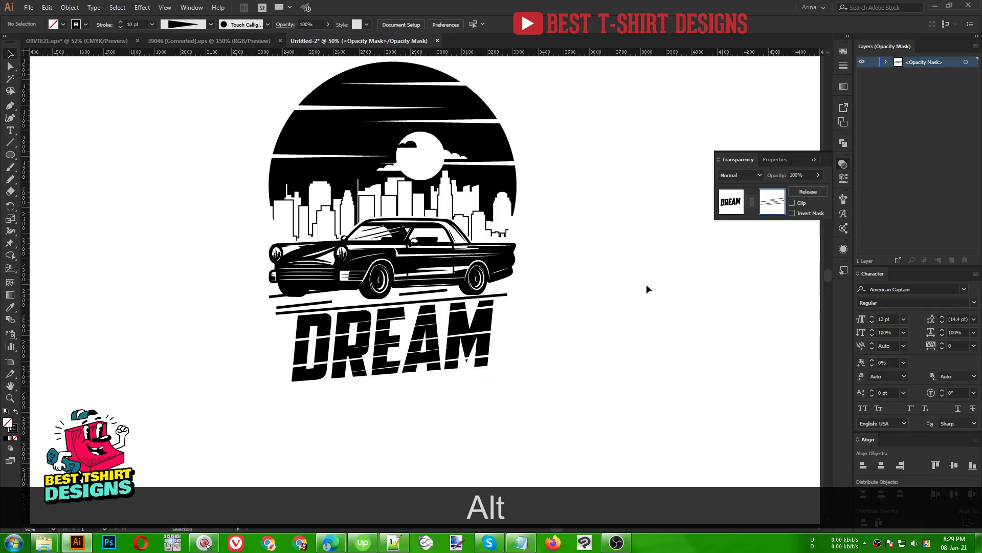
Step: Return from the opacity mask to the artwork, deselect, and zoom in on the whole badge
left_click(732, 213)
left_click(587, 303)
scroll(588, 303, "up", 2)
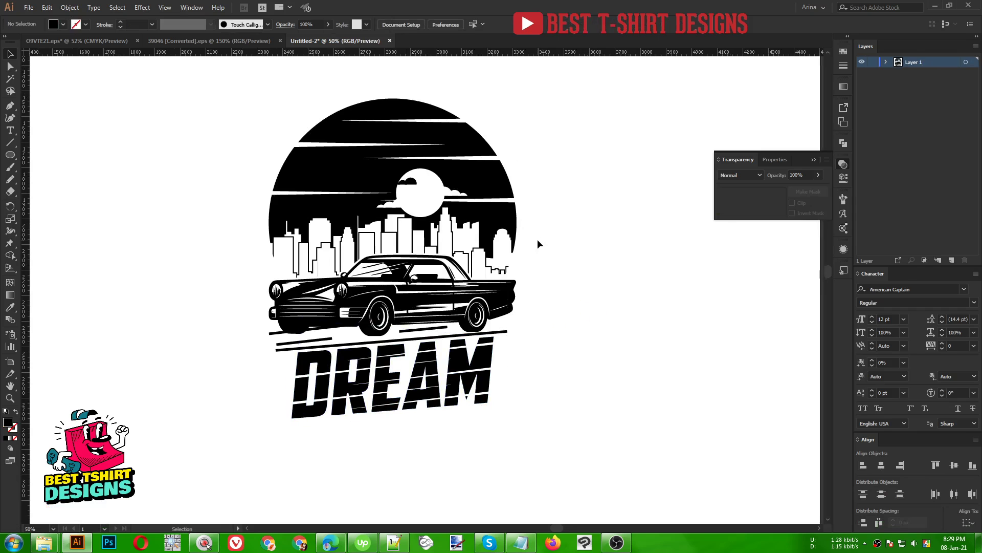
left_click(10, 397)
left_click_drag(237, 81, 460, 415)
key("space")
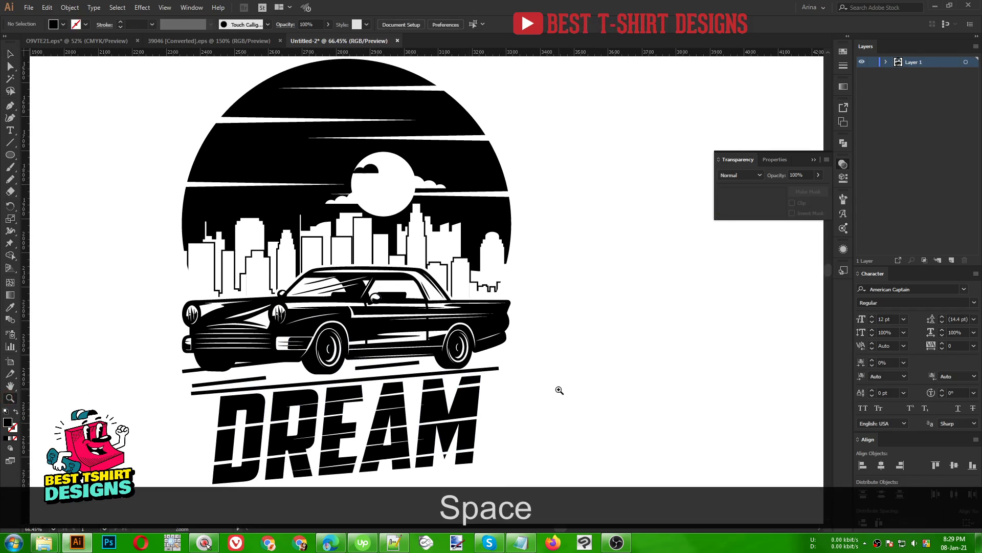